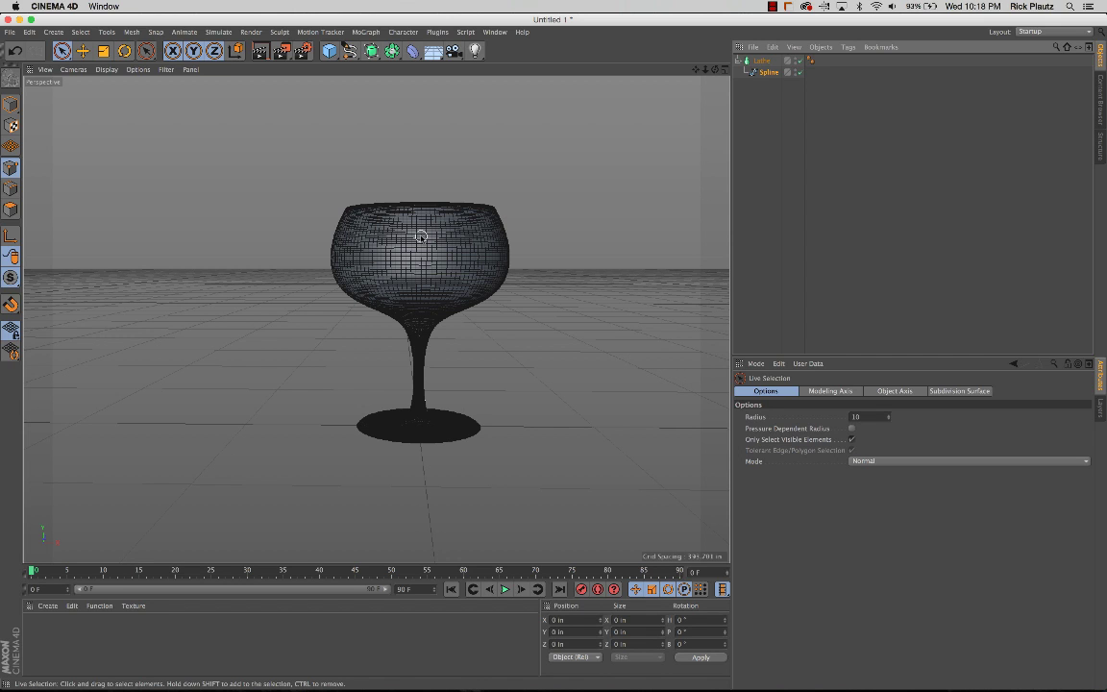
Reduce the subdivision of the Lathe that forms the wine glass to 25
left_click_drag(416, 271, 437, 297, "alt")
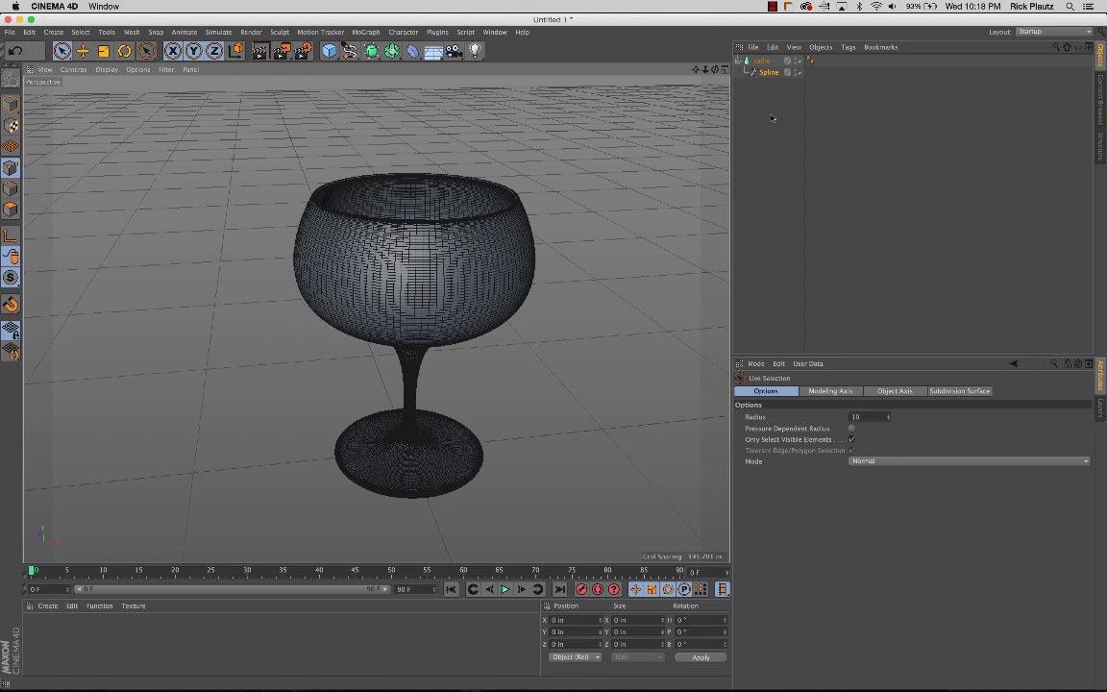
left_click(759, 61)
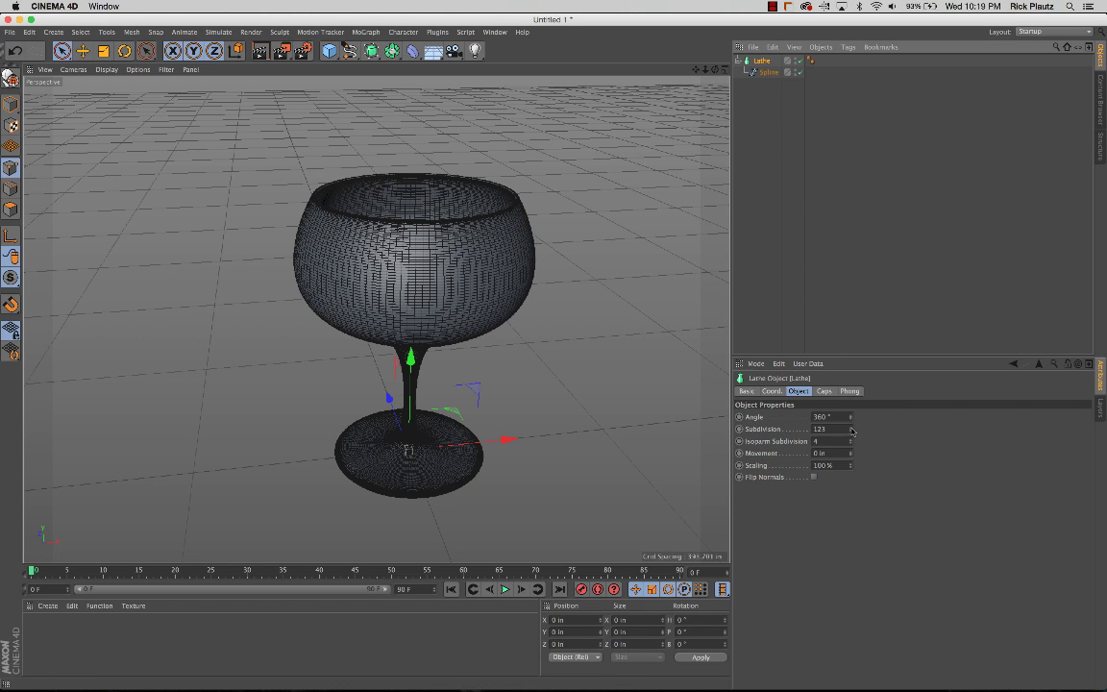
left_click_drag(851, 431, 851, 447)
Set the adaptive intermediate point angle of the glass profile spline to 5° and inspect the lighter mesh
left_click(769, 72)
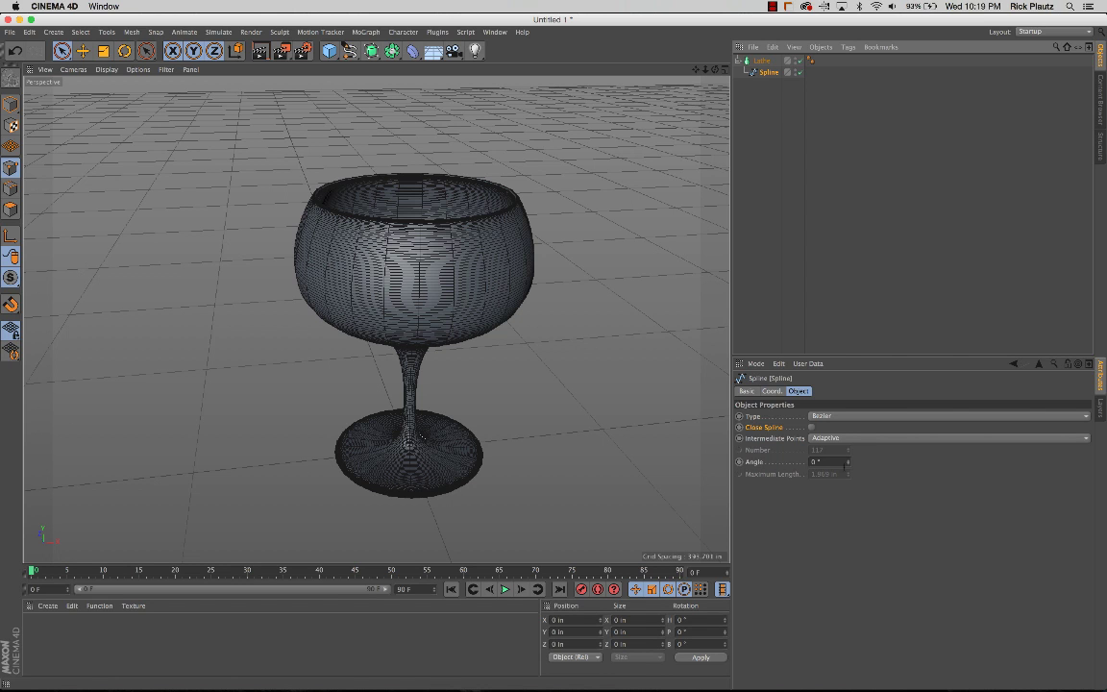
left_click_drag(847, 464, 847, 456)
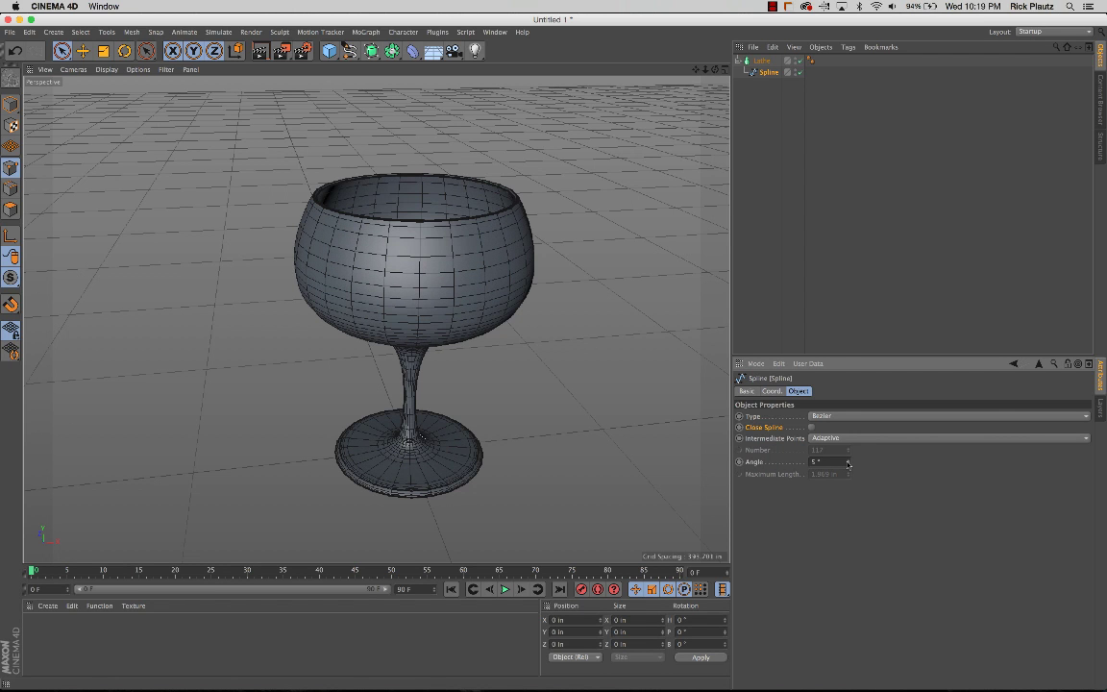
scroll(454, 320, "up", 5)
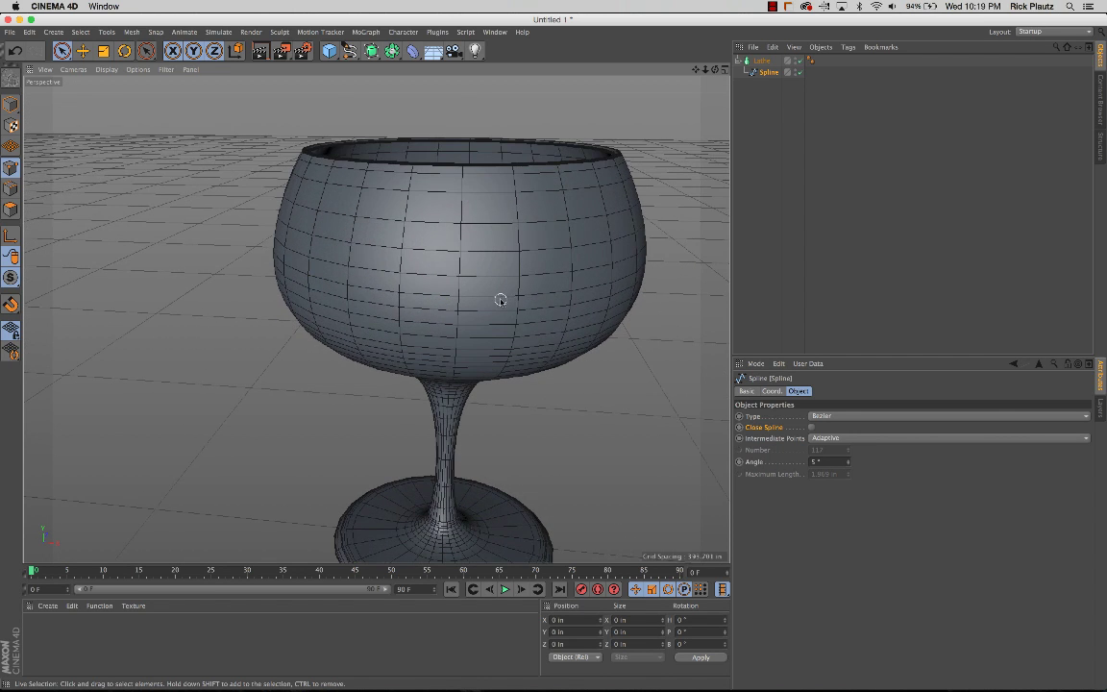
left_click_drag(483, 317, 455, 322, "alt")
left_click_drag(357, 296, 520, 263, "alt")
left_click_drag(401, 248, 497, 224, "alt")
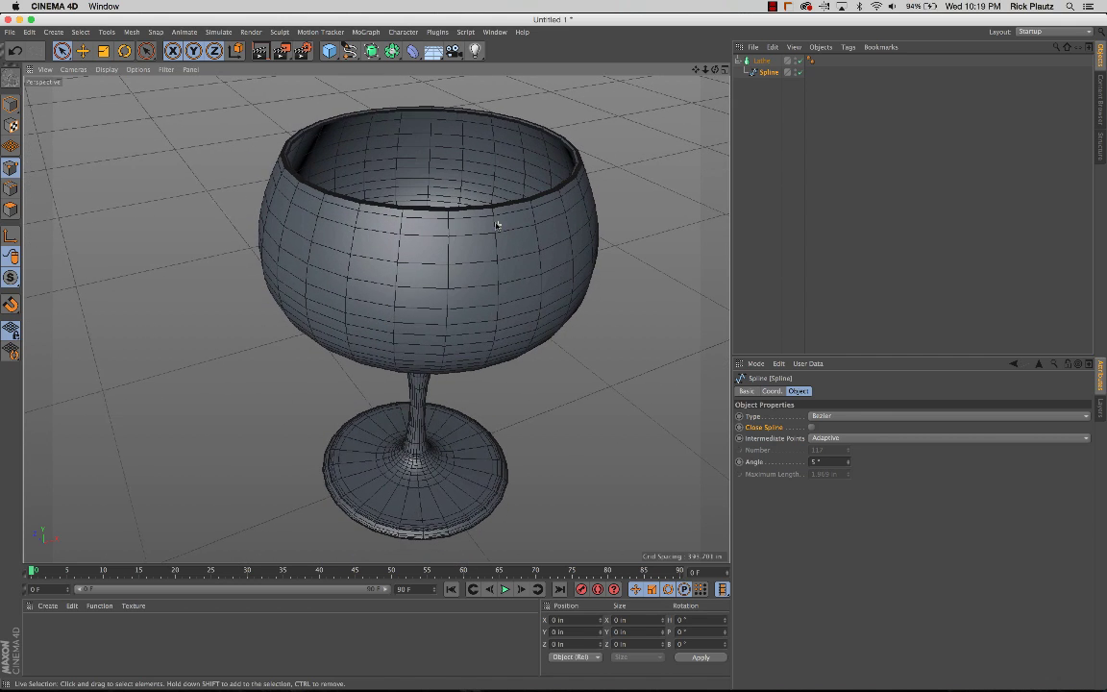
Try a different angle on the Lathe, undo it, and set the subdivision to 20
left_click(761, 61)
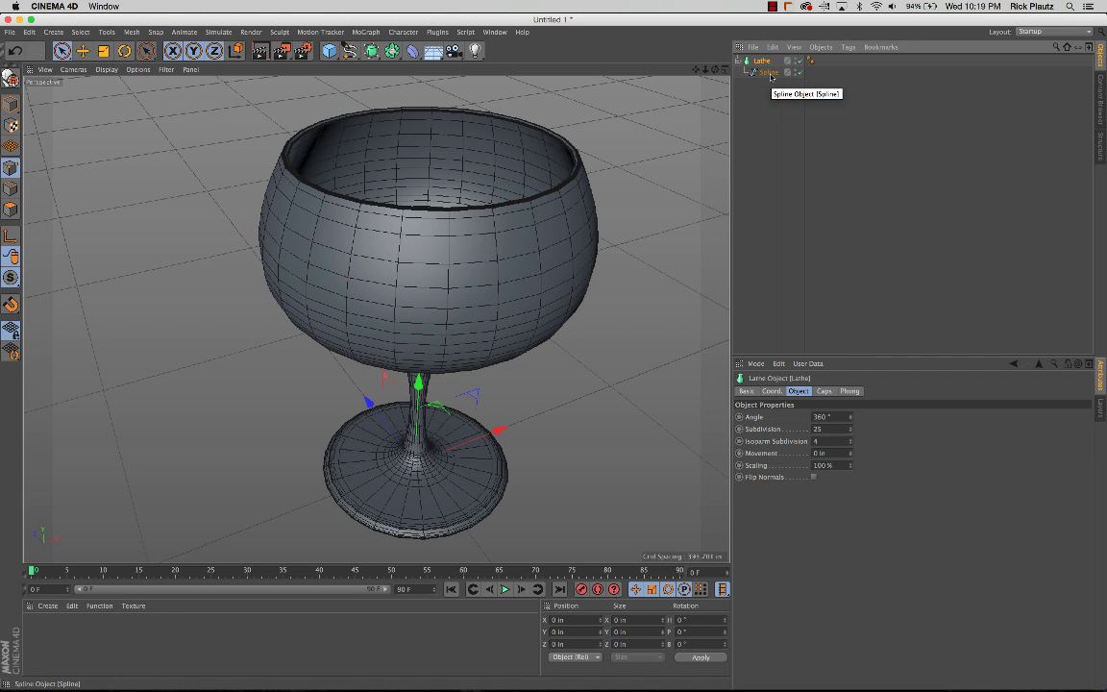
left_click(769, 75)
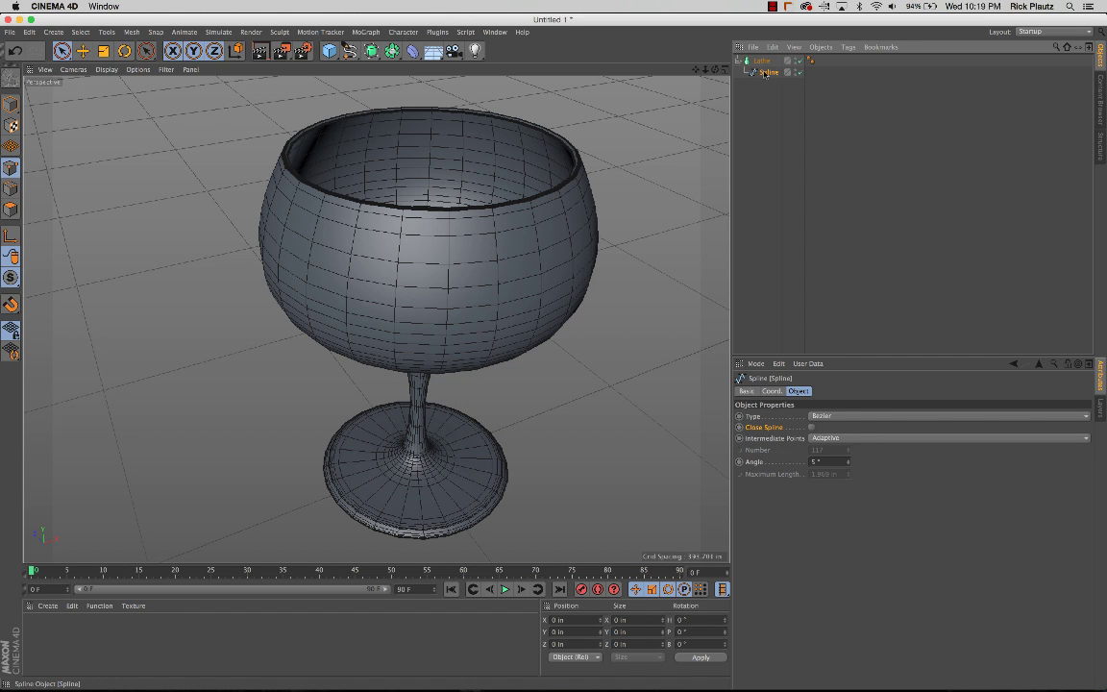
mouse_move(457, 250)
left_mouse_down("alt")
mouse_move(462, 297)
mouse_move(468, 235)
left_mouse_up("alt")
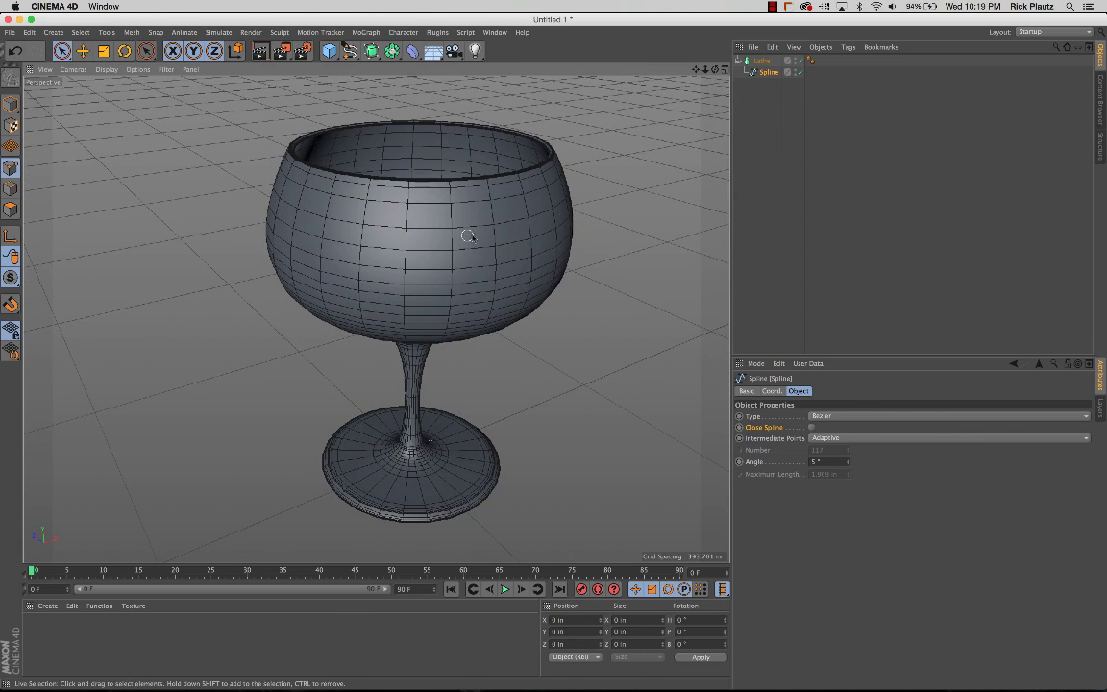
left_click(770, 63)
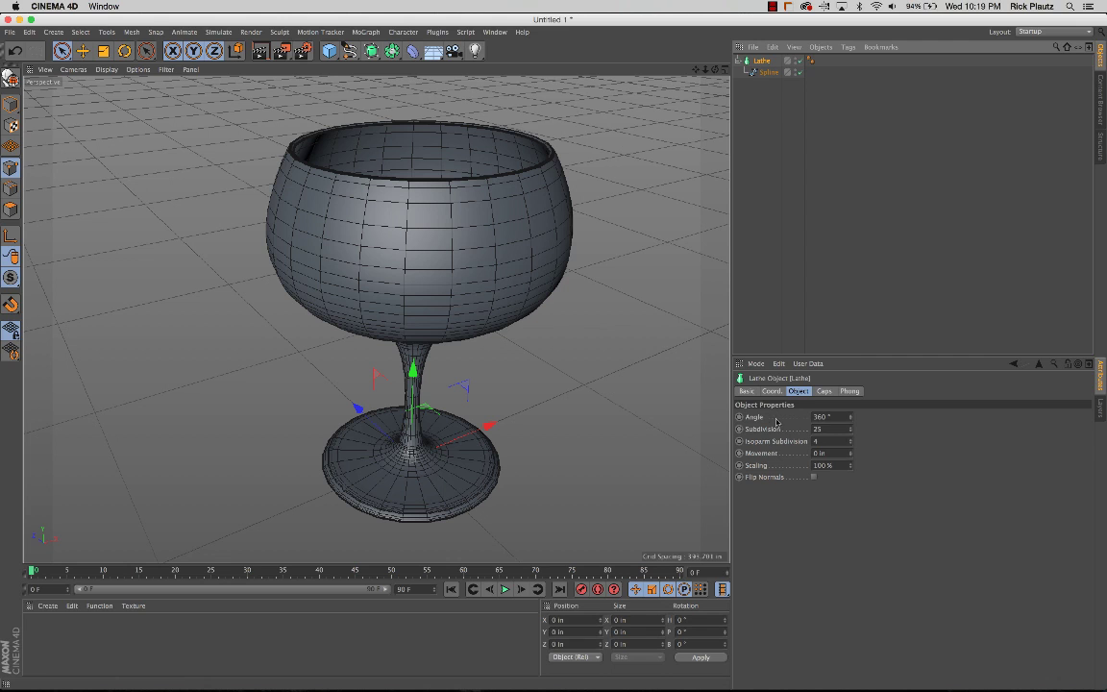
mouse_move(850, 420)
left_mouse_down()
mouse_move(849, 459)
mouse_move(849, 440)
left_mouse_up()
key("super+z")
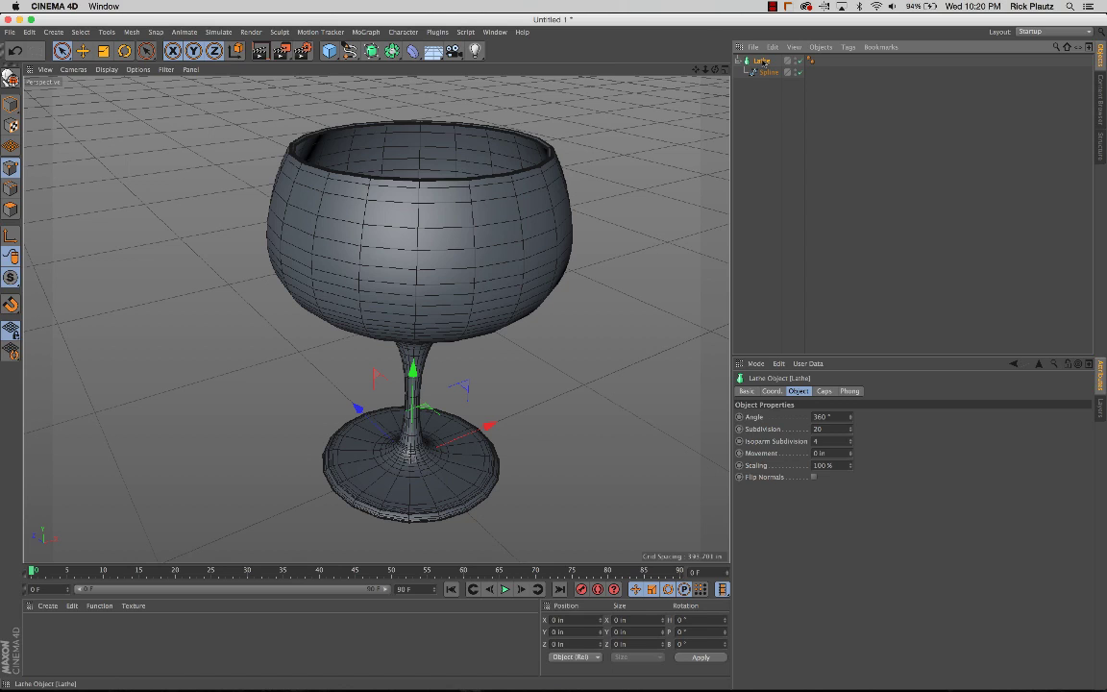
Duplicate the Lathe together with its spline as a backup and clear the selection
key("super+c")
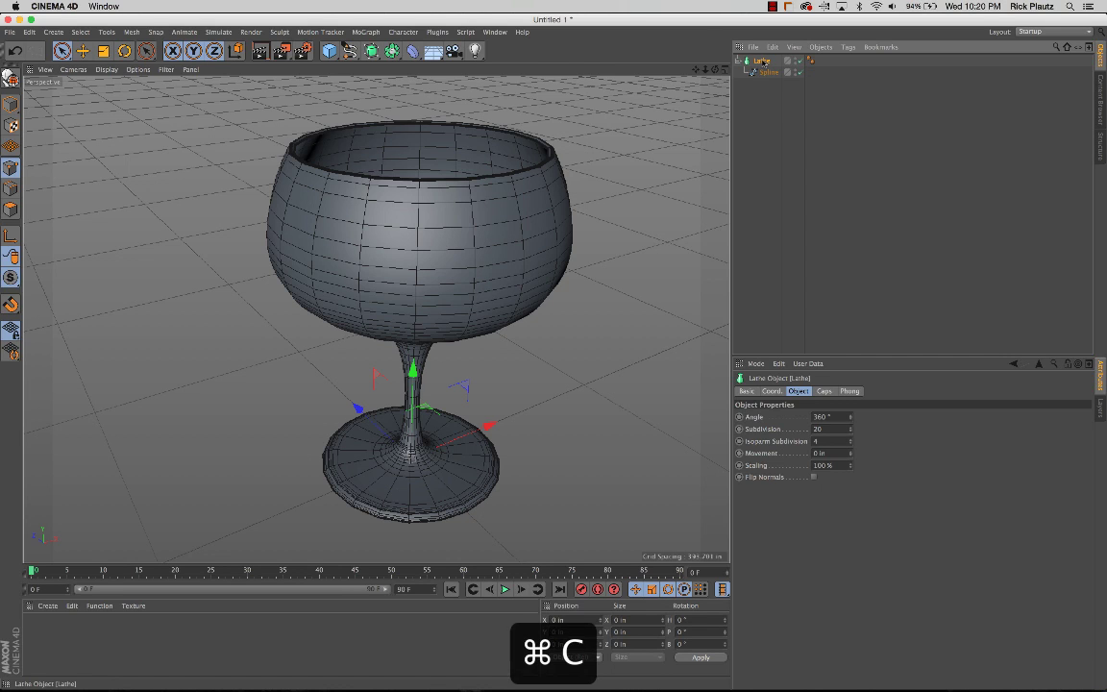
key("super+v")
left_click(767, 157)
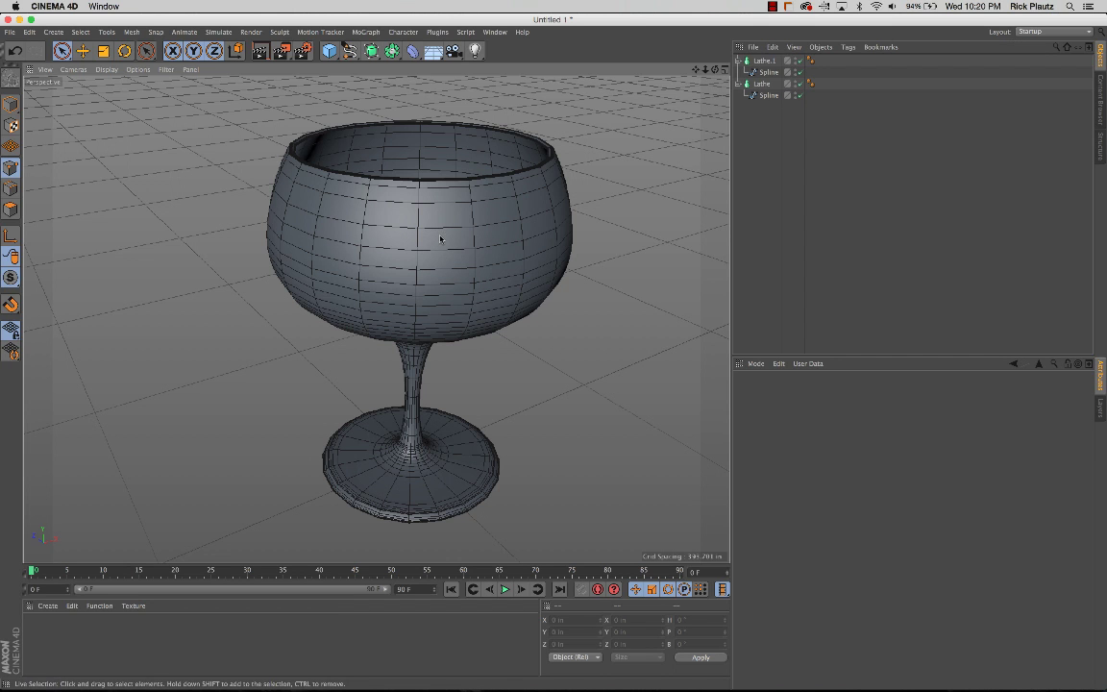
Disable the Lathe.1 copy and hide it in the viewport, collapsing its hierarchy
left_click(769, 84)
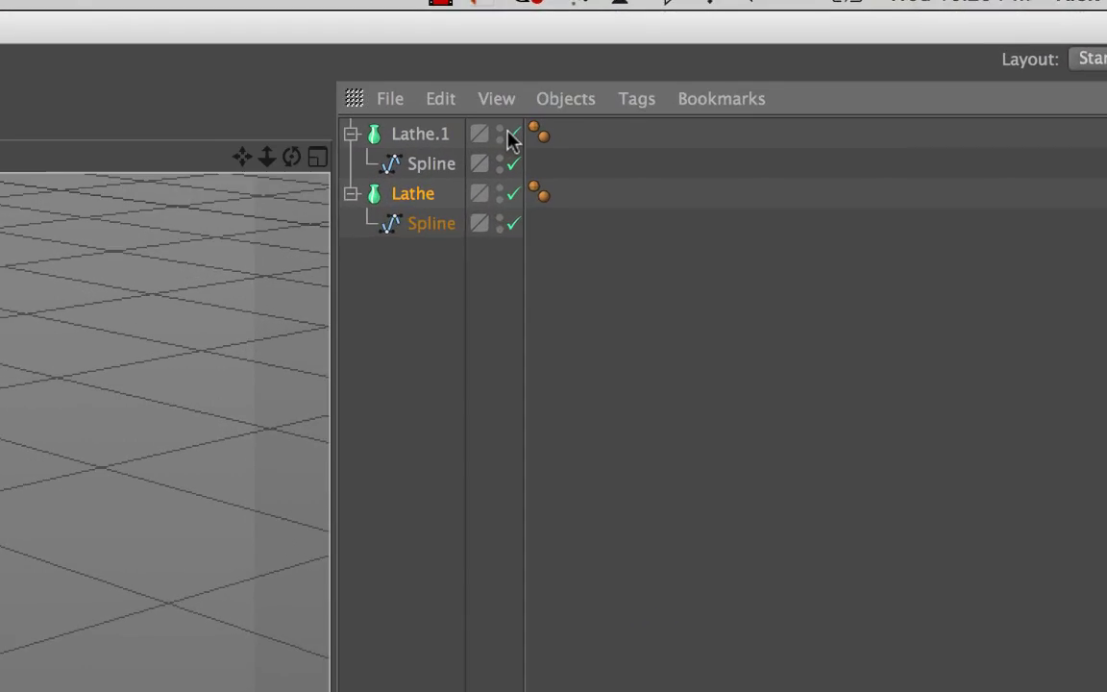
left_click(791, 63)
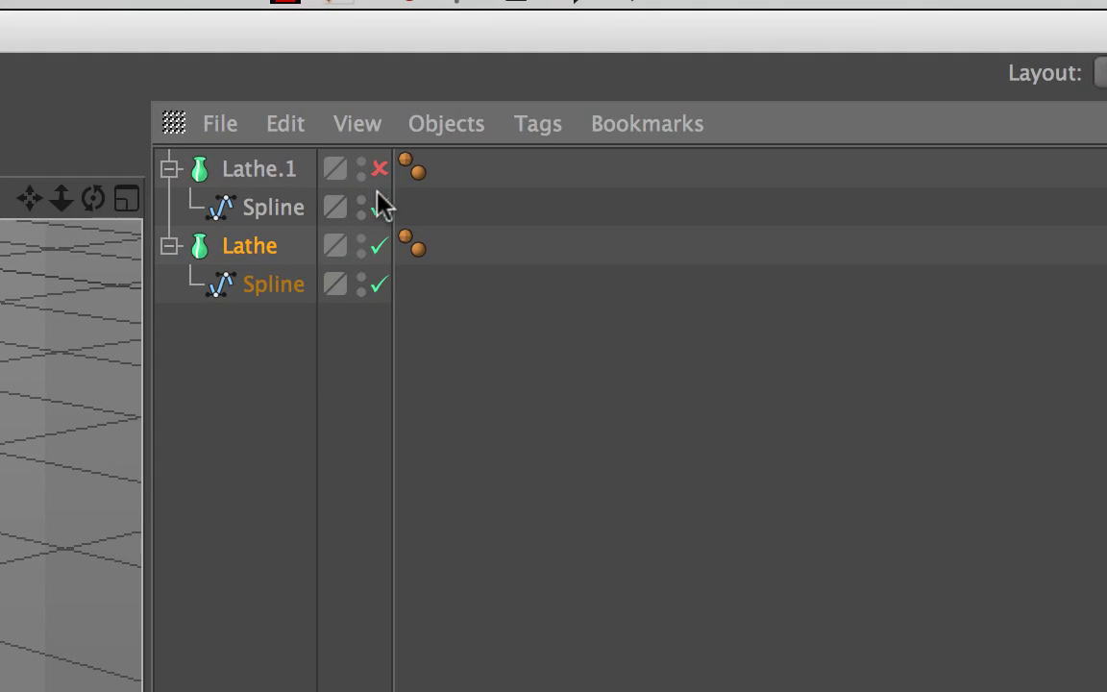
left_click(195, 176)
left_click(169, 169)
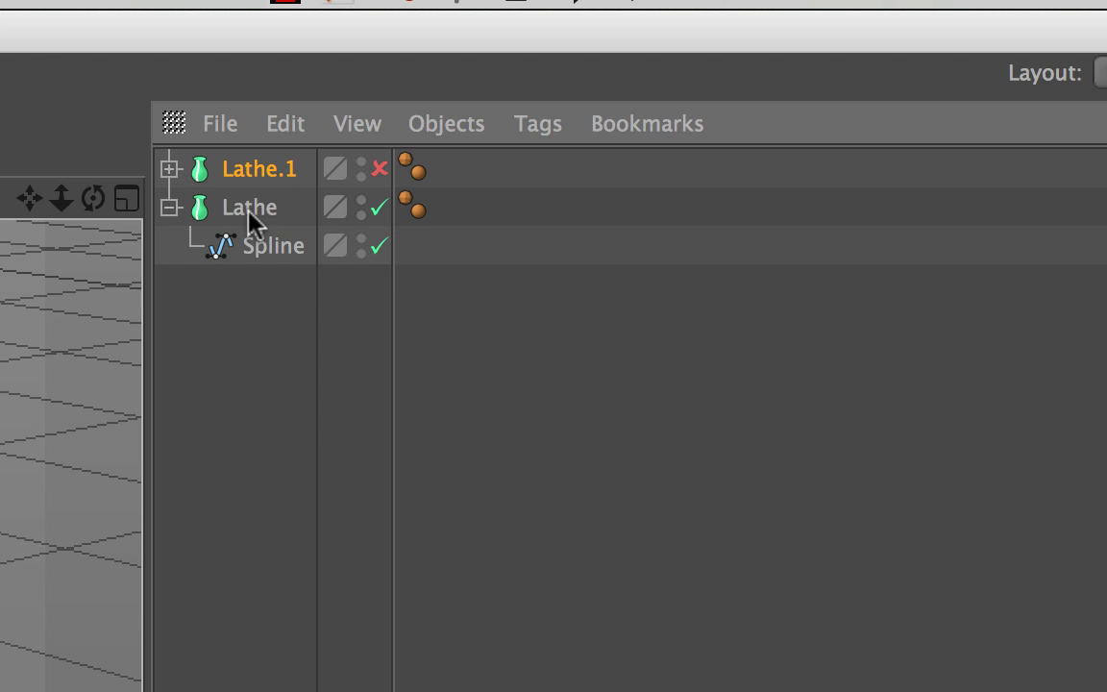
left_click(362, 162)
left_click(363, 163)
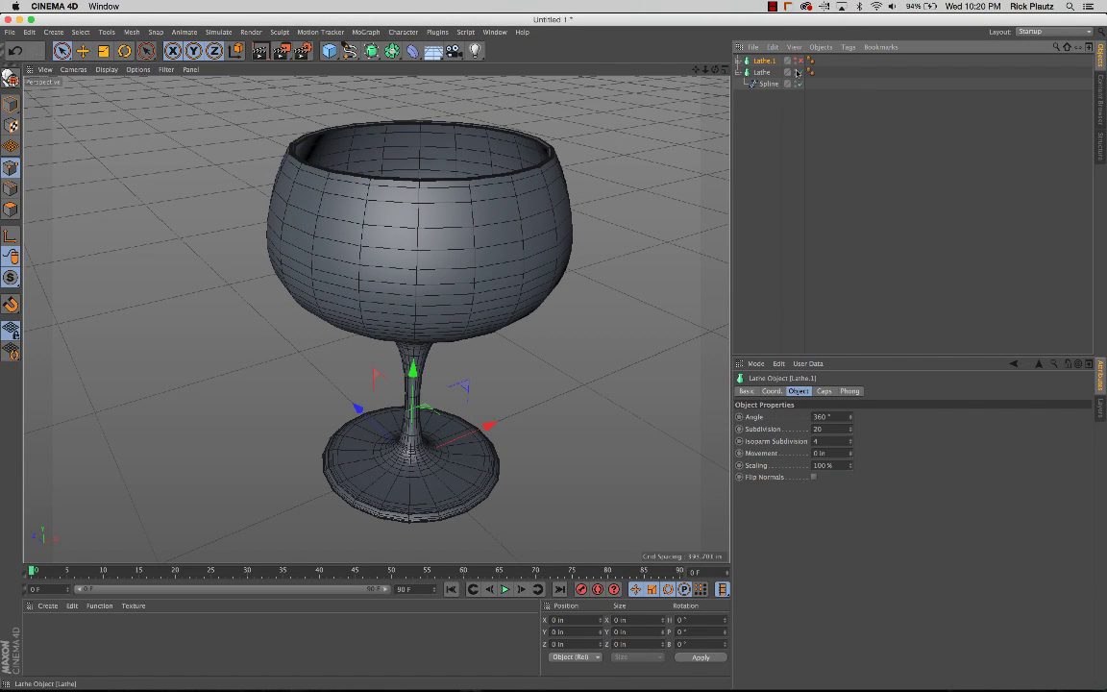
Check the original Lathe by switching its generator off and on, and convert it to an editable polygon object
left_click(797, 72)
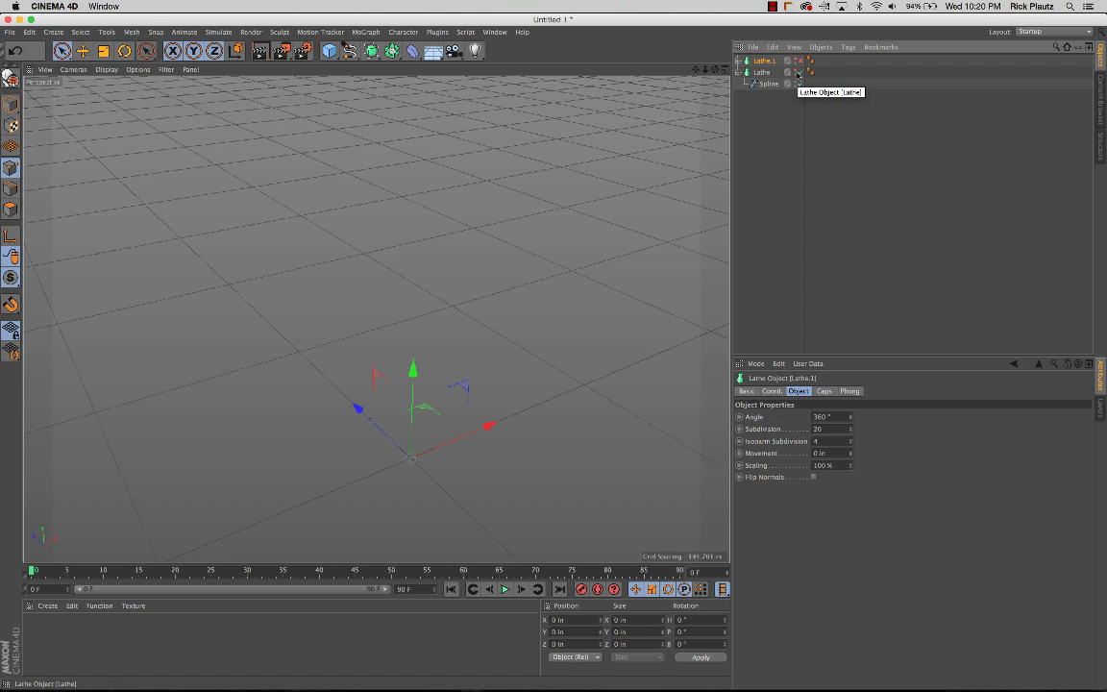
left_click(797, 72)
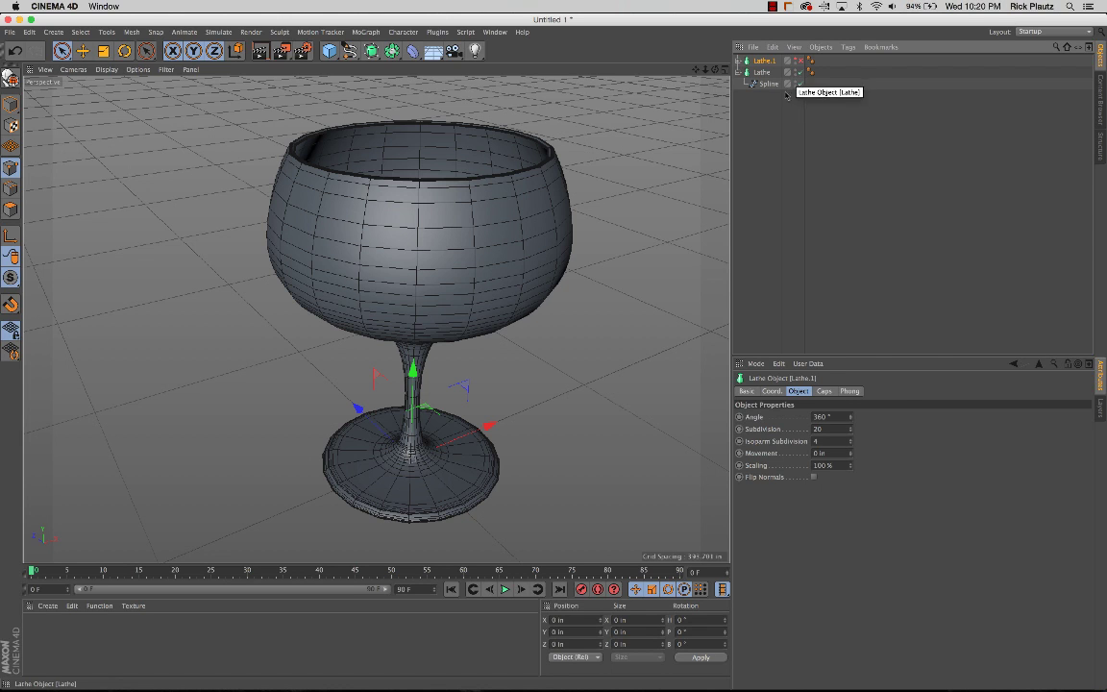
left_click(765, 73)
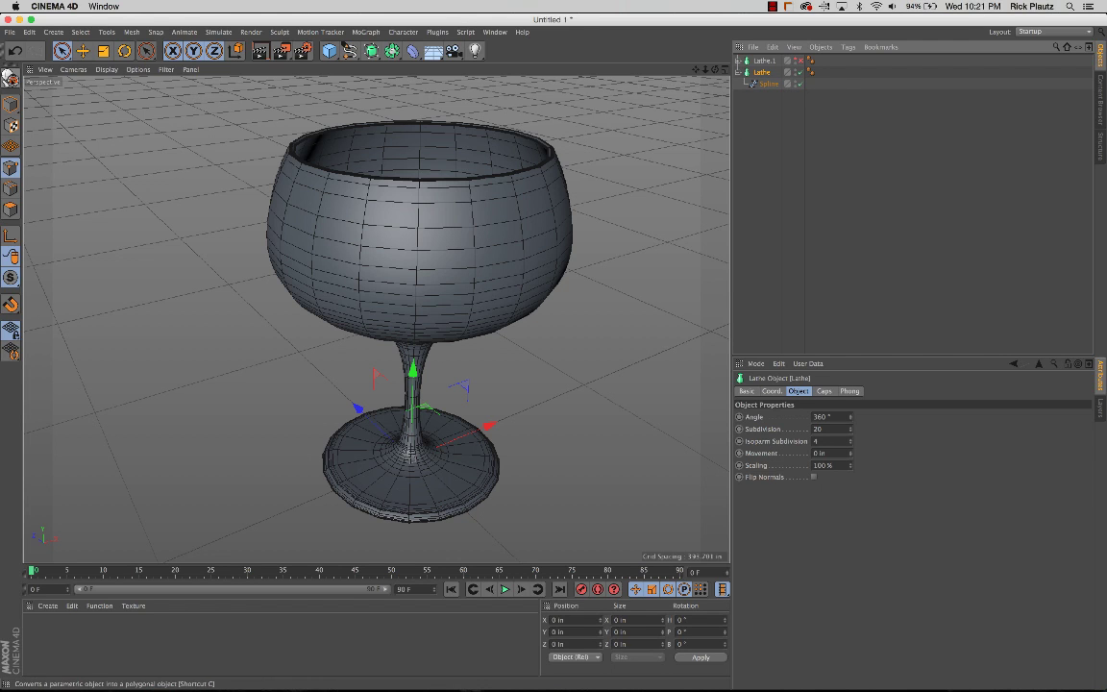
left_click(11, 76)
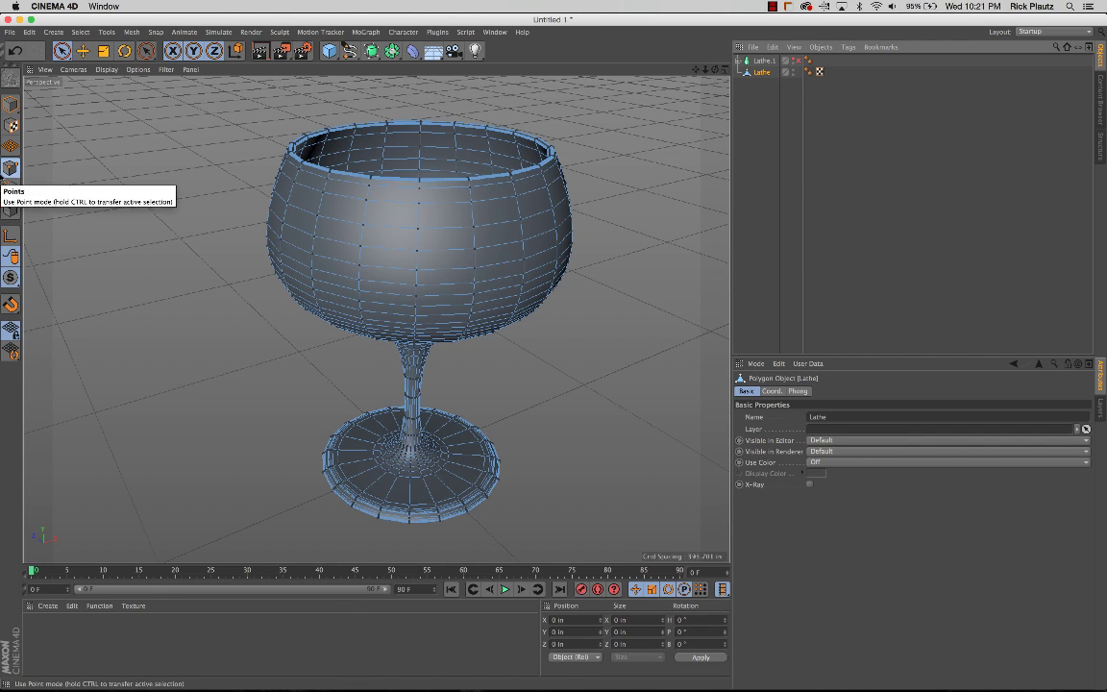
Select individual points on the outside of the bowl to examine the editable mesh
left_click(411, 228)
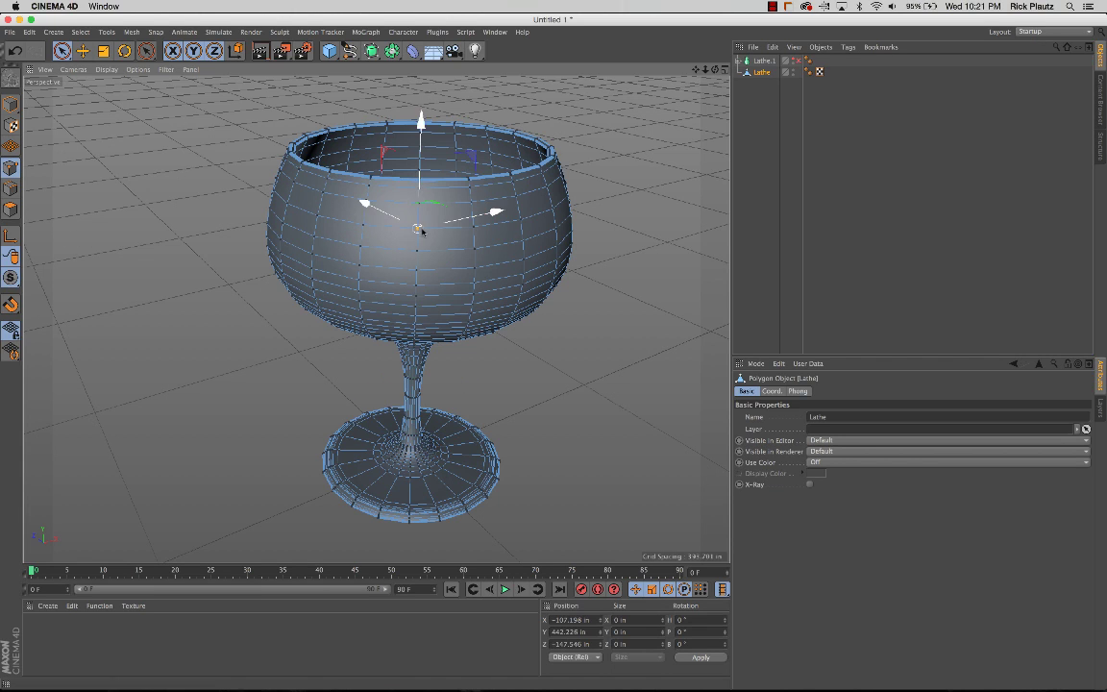
left_click(475, 243)
left_click(417, 250)
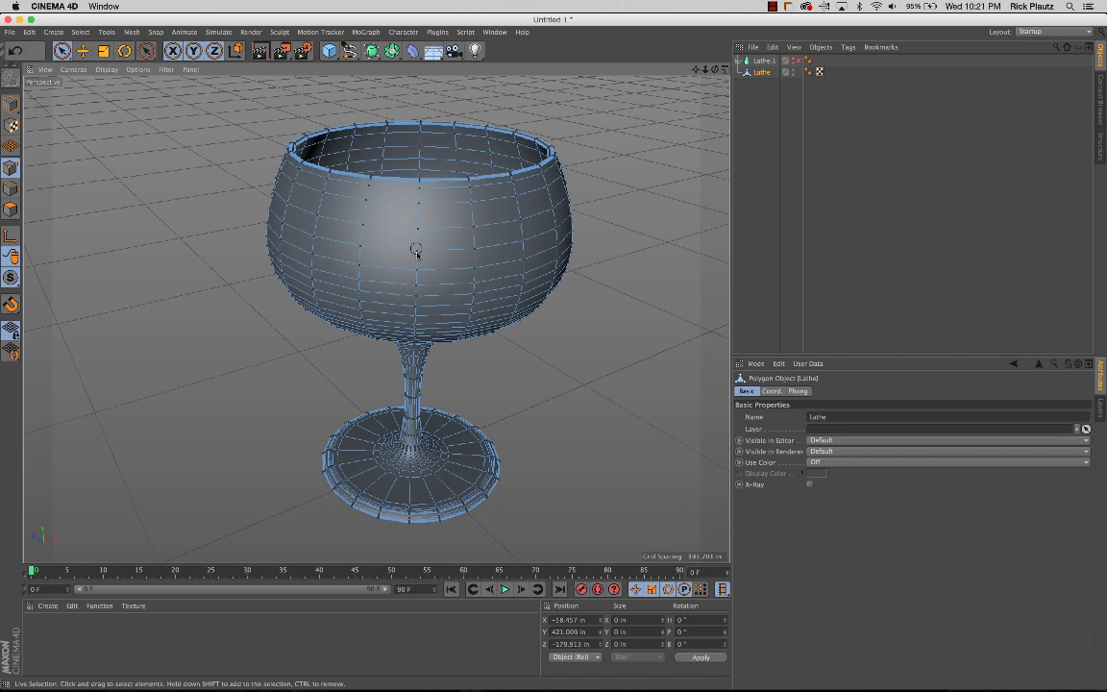
left_click(413, 285)
left_click_drag(395, 238, 405, 267, "alt")
right_click_drag(405, 267, 442, 259, "alt")
left_click_drag(442, 259, 395, 269, "alt")
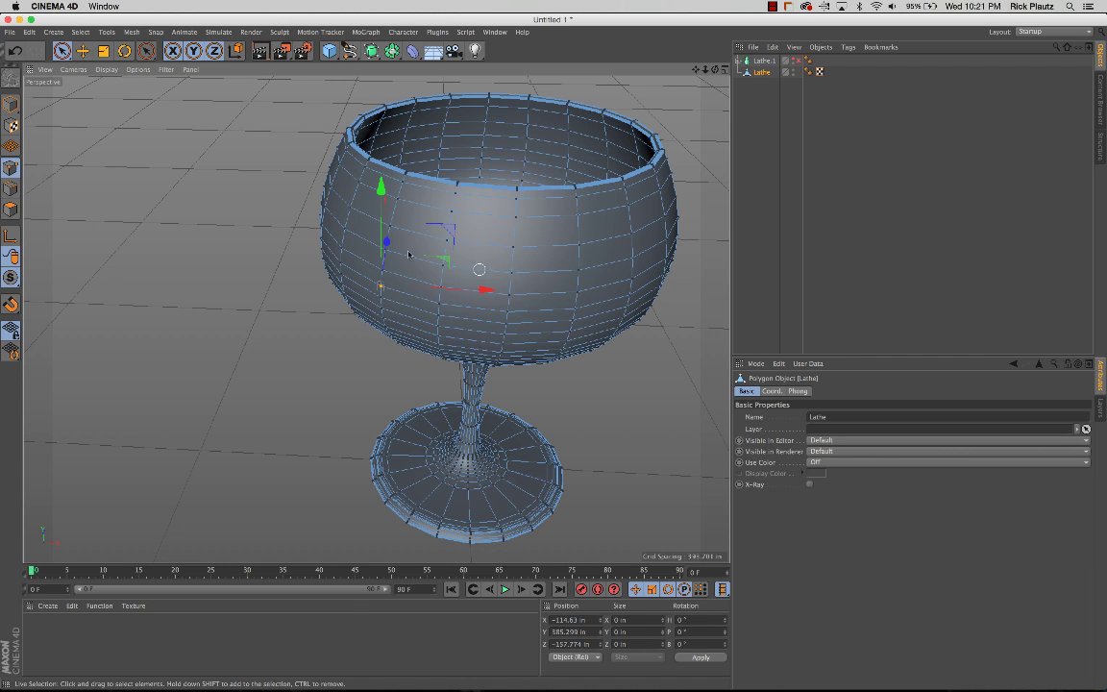
Examine the spline kept under the parametric Lathe.1 backup, leaving that copy selected and collapsed
left_click(739, 60)
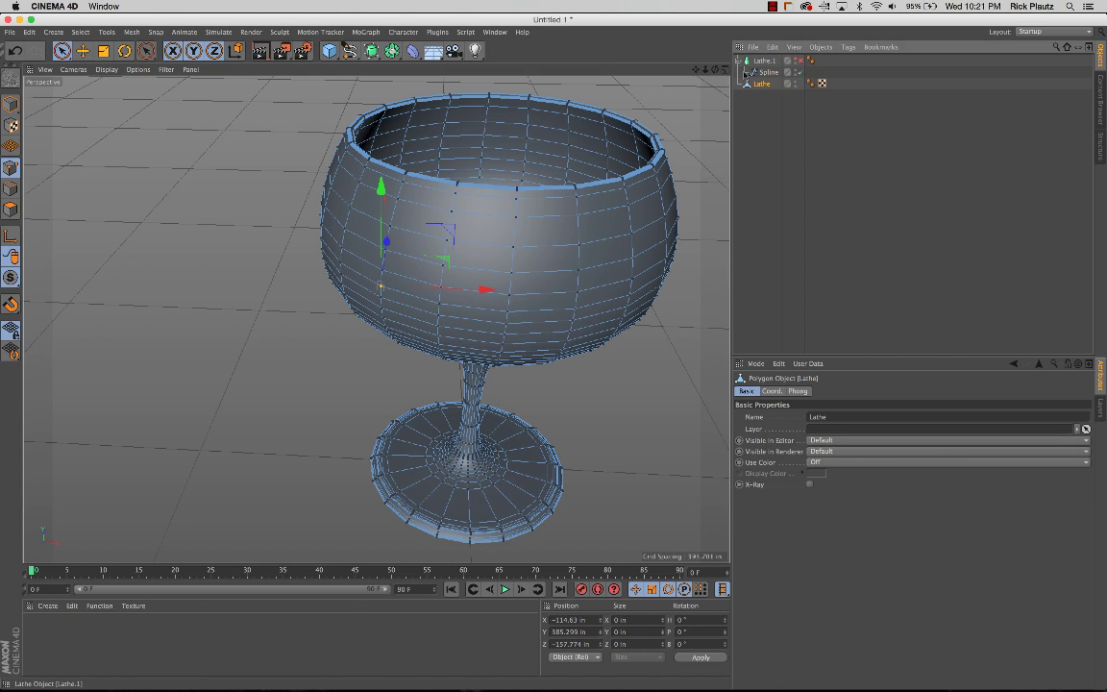
left_click(738, 60)
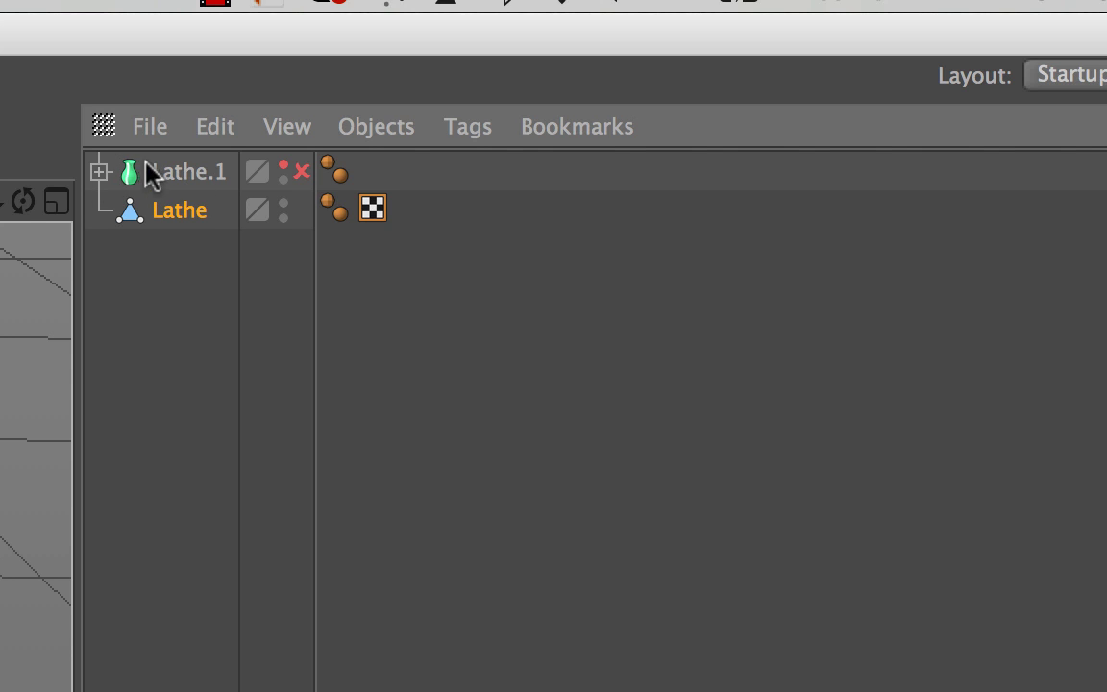
left_click(99, 171)
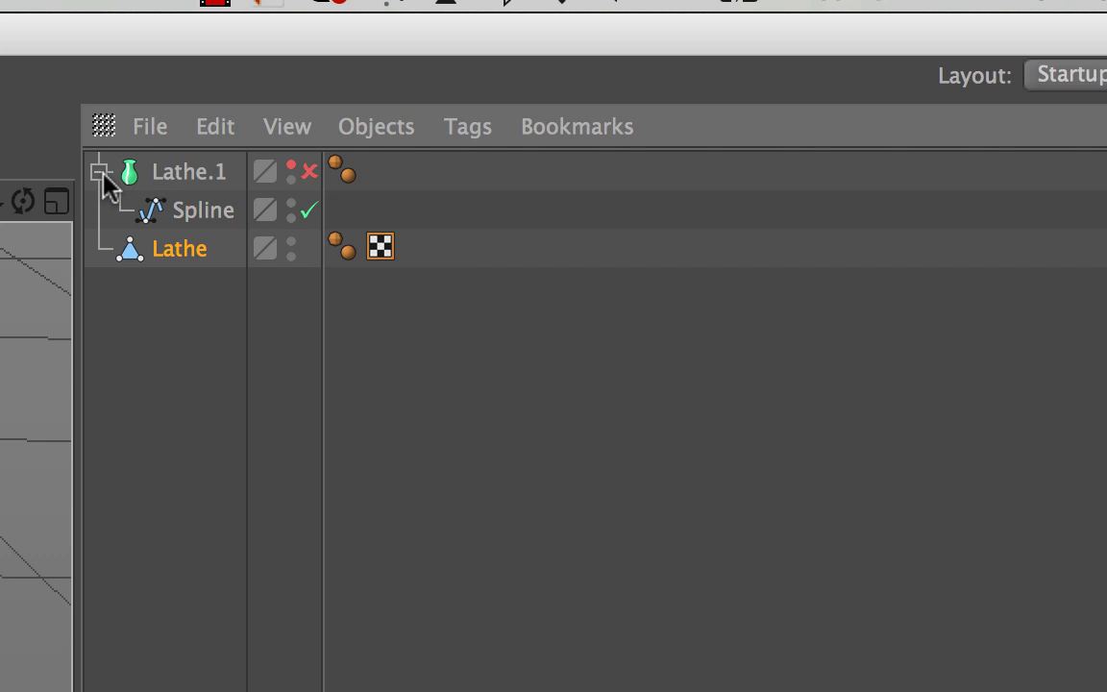
left_click(184, 178)
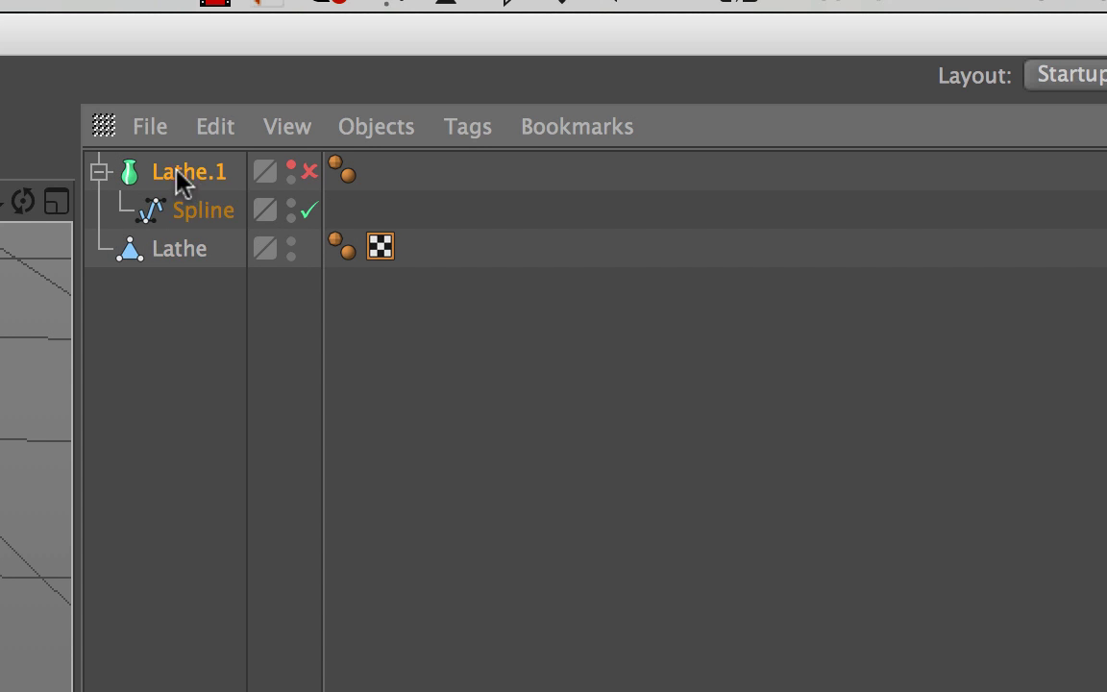
left_click(99, 171)
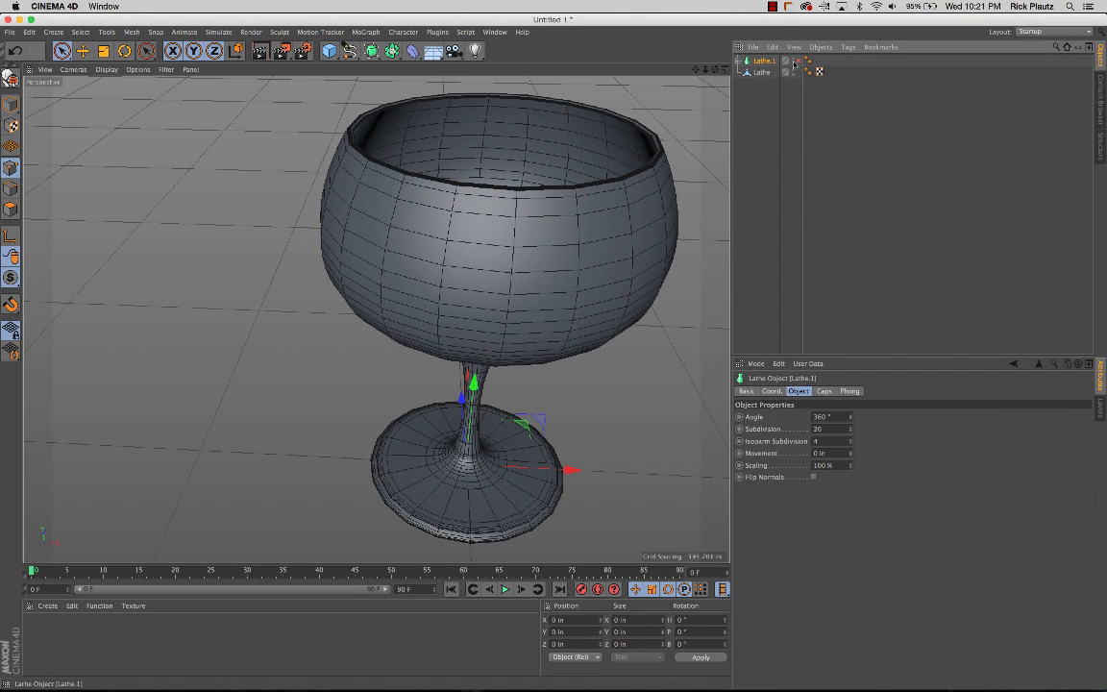
Re-enable Lathe.1 and move the whole polygon Lathe along X to about -508 in, beside the parametric glass
left_click(762, 73)
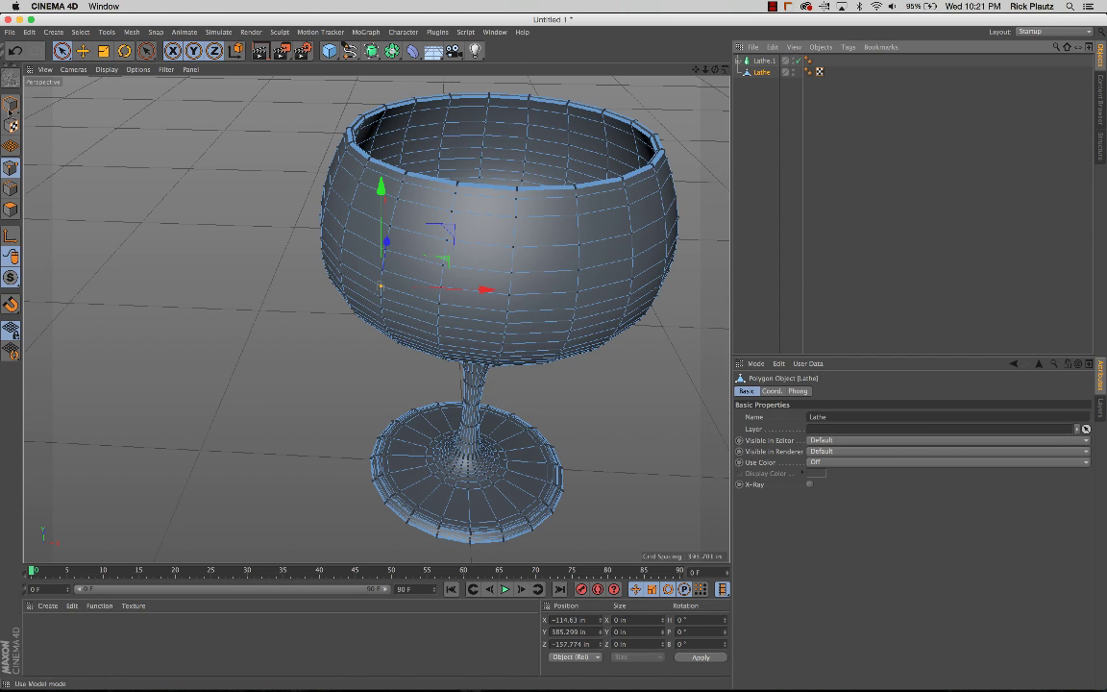
left_click(10, 105)
left_click_drag(491, 232, 368, 268, "alt")
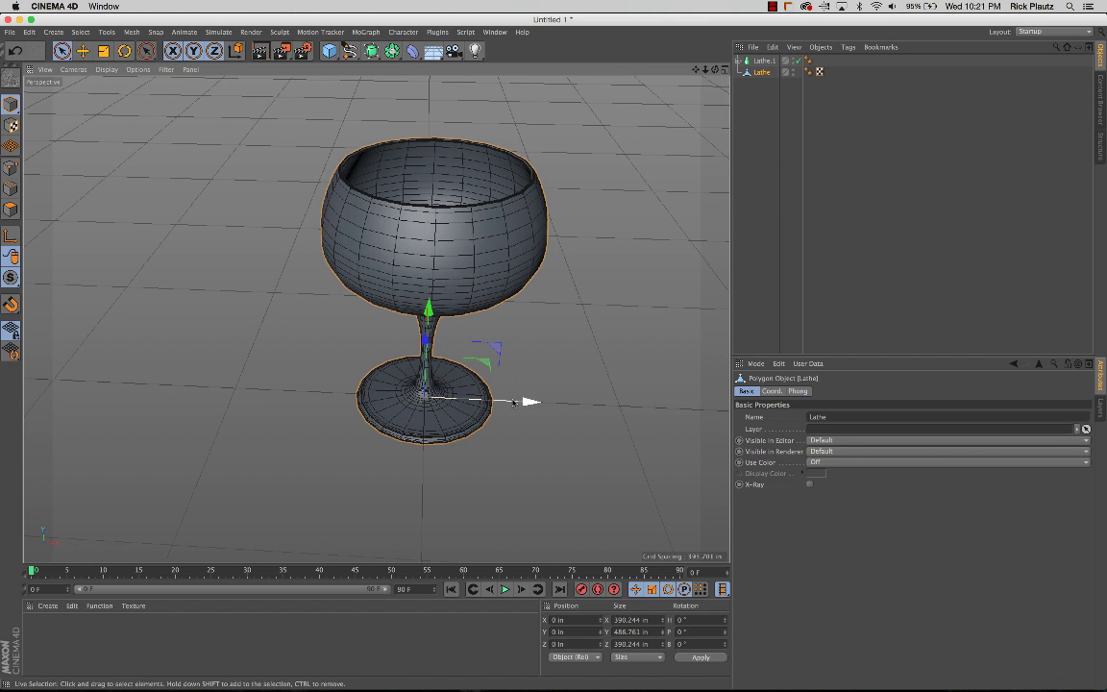
left_click_drag(527, 400, 265, 393)
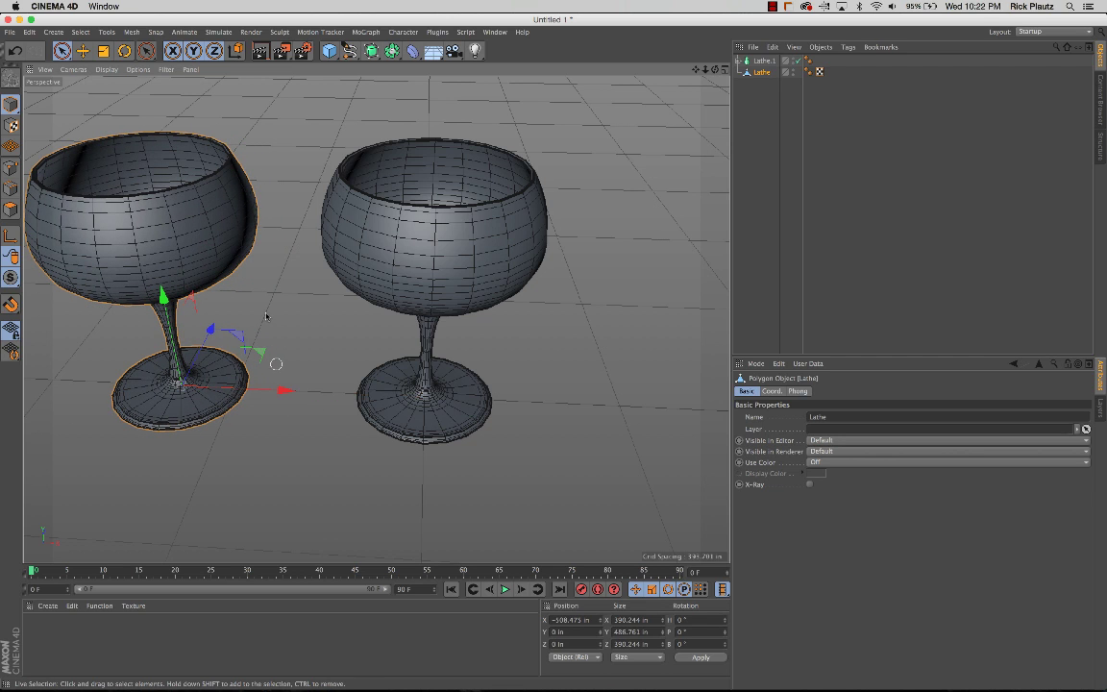
middle_click_drag(269, 294, 289, 320, "alt")
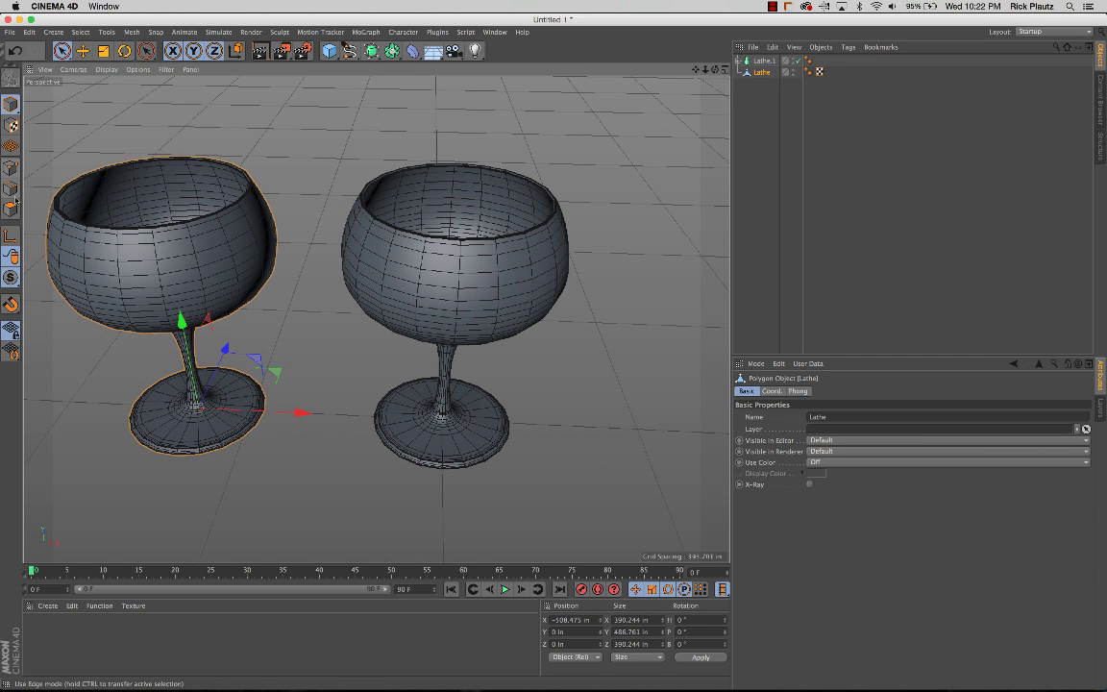
middle_click_drag(246, 290, 367, 290, "alt")
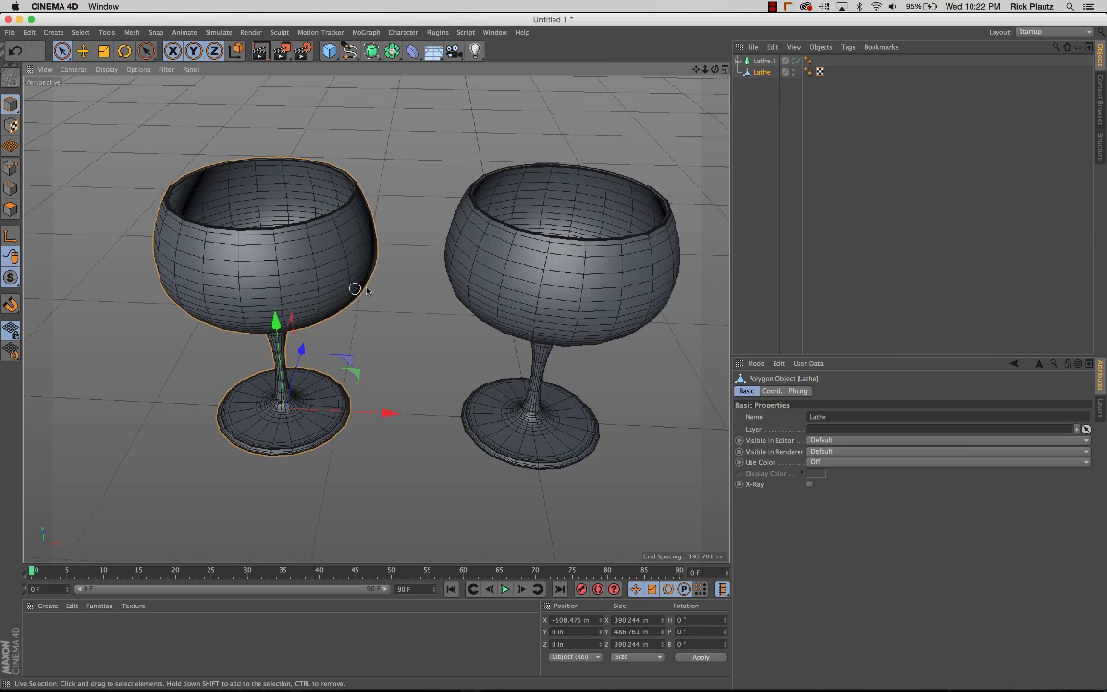
left_click_drag(443, 305, 384, 221, "alt")
left_click_drag(401, 276, 371, 289, "alt")
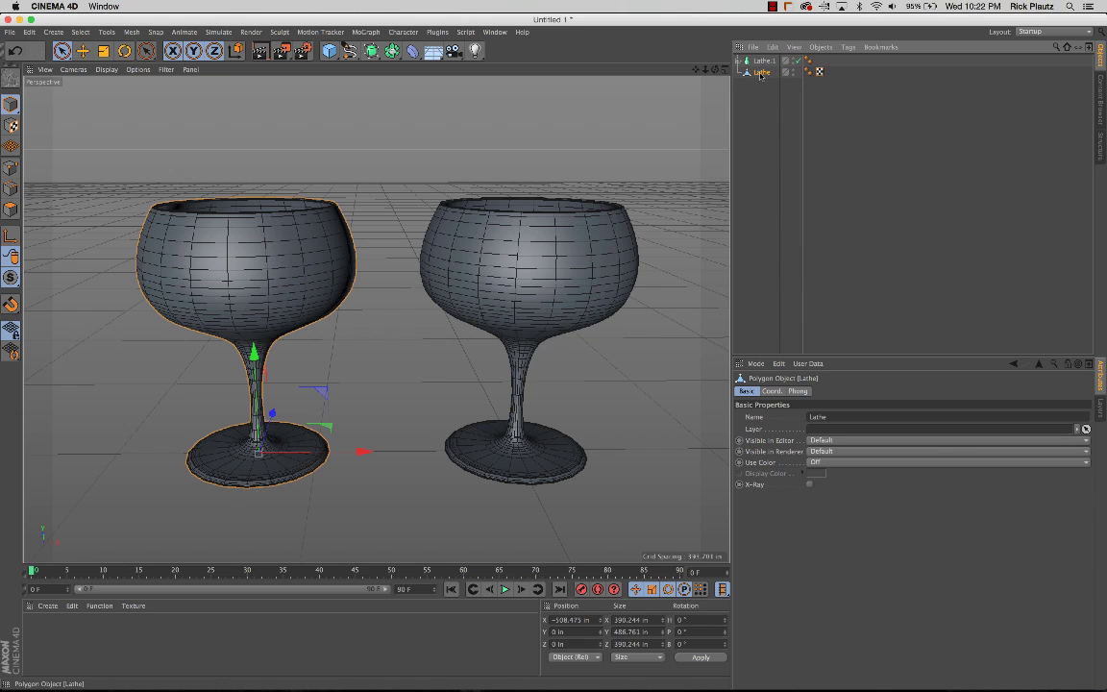
Switch the polygon Lathe to point editing and select a single point on the front of its bowl
left_click(11, 168)
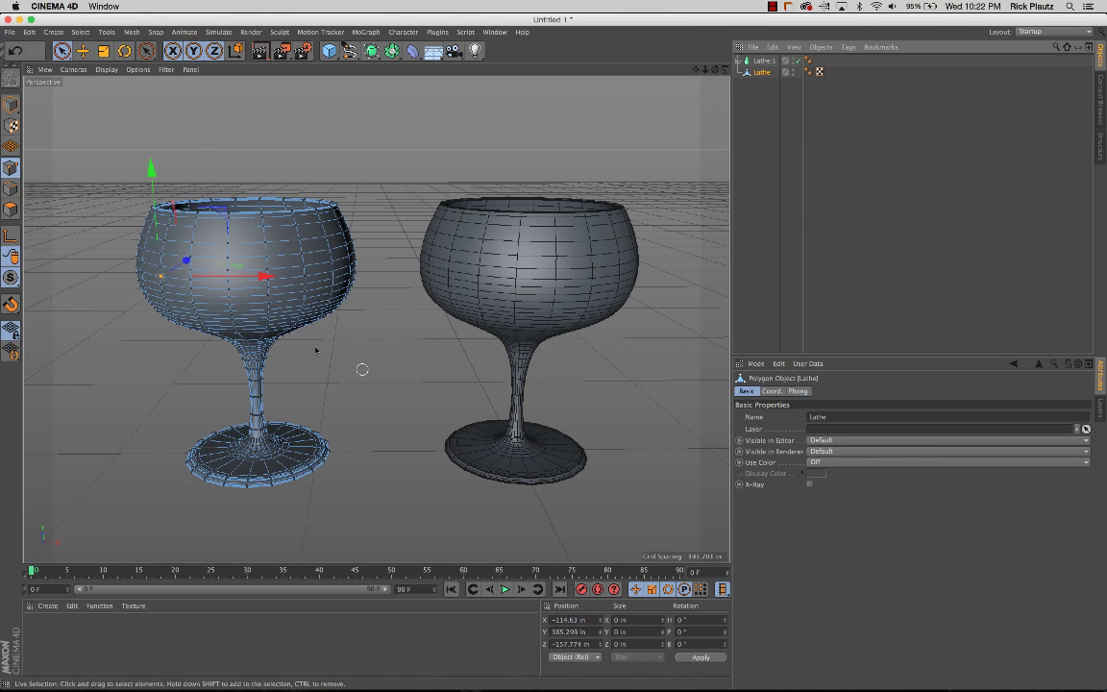
left_click(266, 256)
mouse_move(270, 291)
left_mouse_down("alt")
mouse_move(308, 272)
mouse_move(279, 289)
left_mouse_up("alt")
right_click_drag(247, 260, 342, 273, "alt")
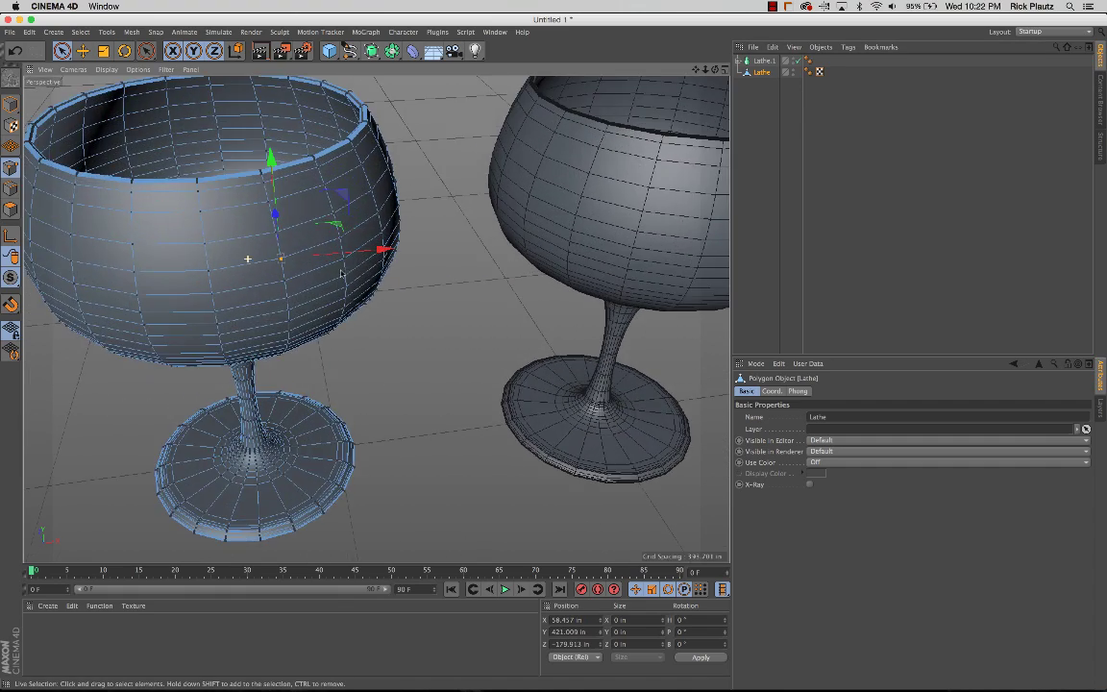
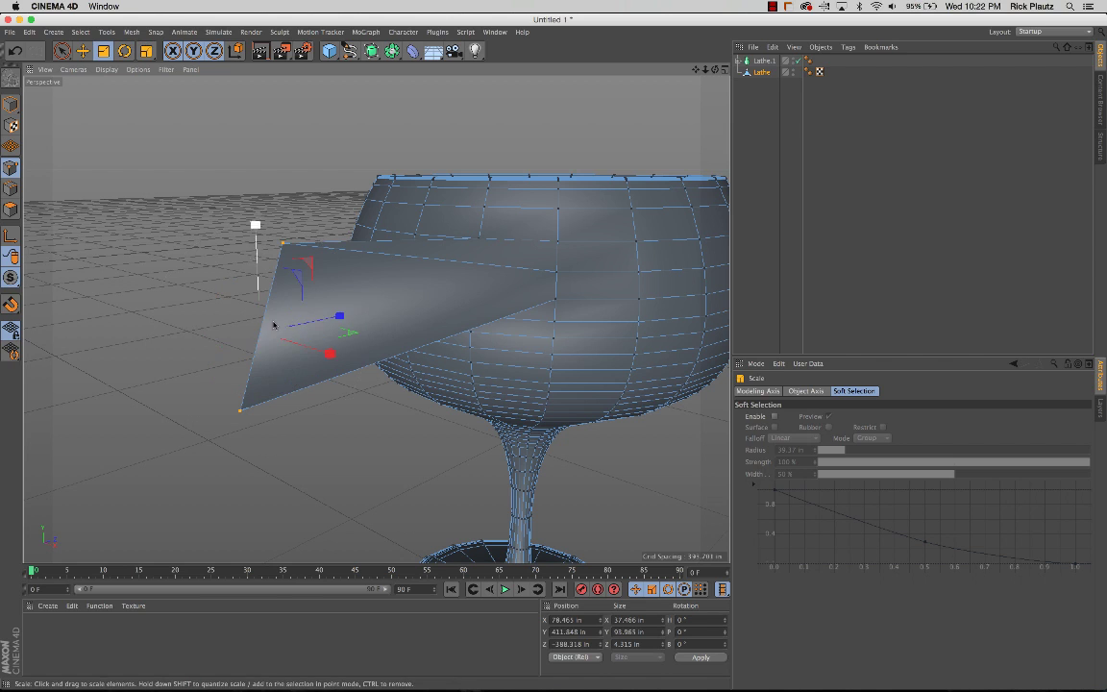
Try scaling the two pulled-out bowl points closer together, and undo the point edits
left_click_drag(197, 343, 91, 343)
left_click_drag(259, 324, 248, 286)
left_click_drag(508, 256, 501, 265, "alt")
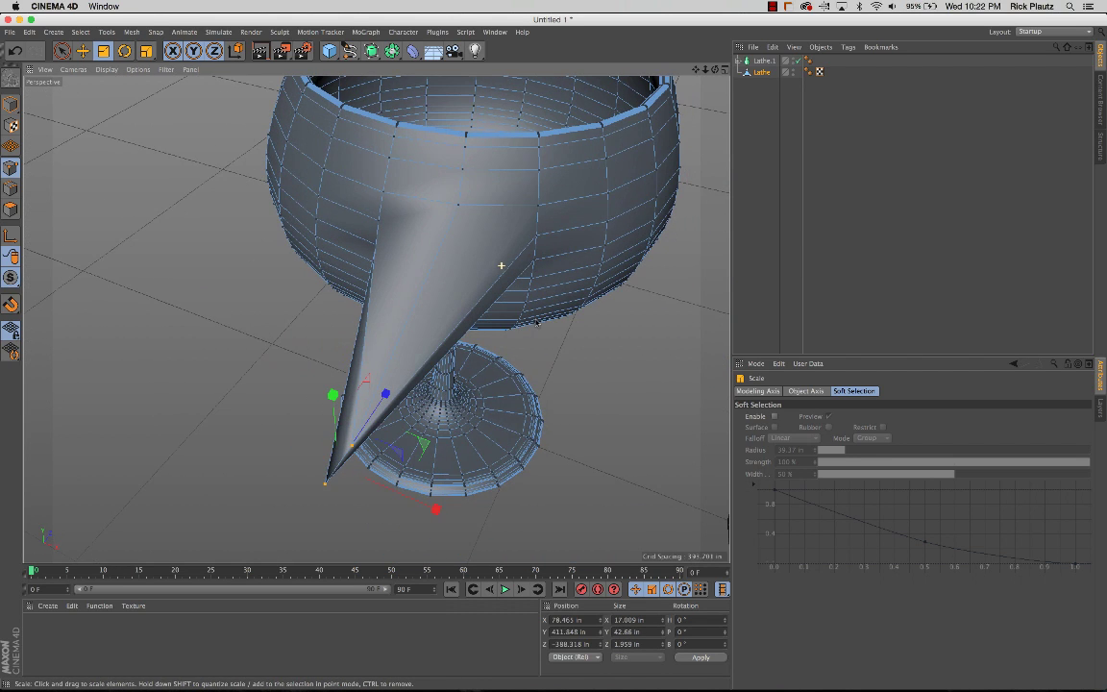
key("super+z")
key("super+z")
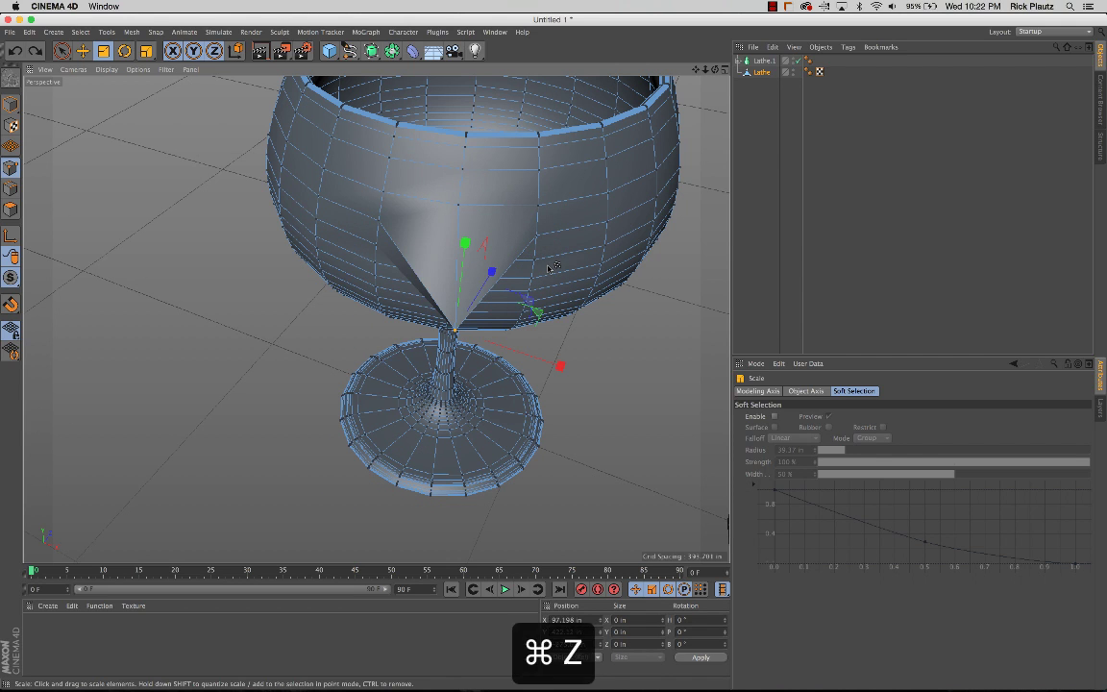
key("super+z")
Select the parametric Lathe.1 glass and examine its mesh and object properties beside the polygon copy
left_click_drag(551, 268, 442, 267, "alt")
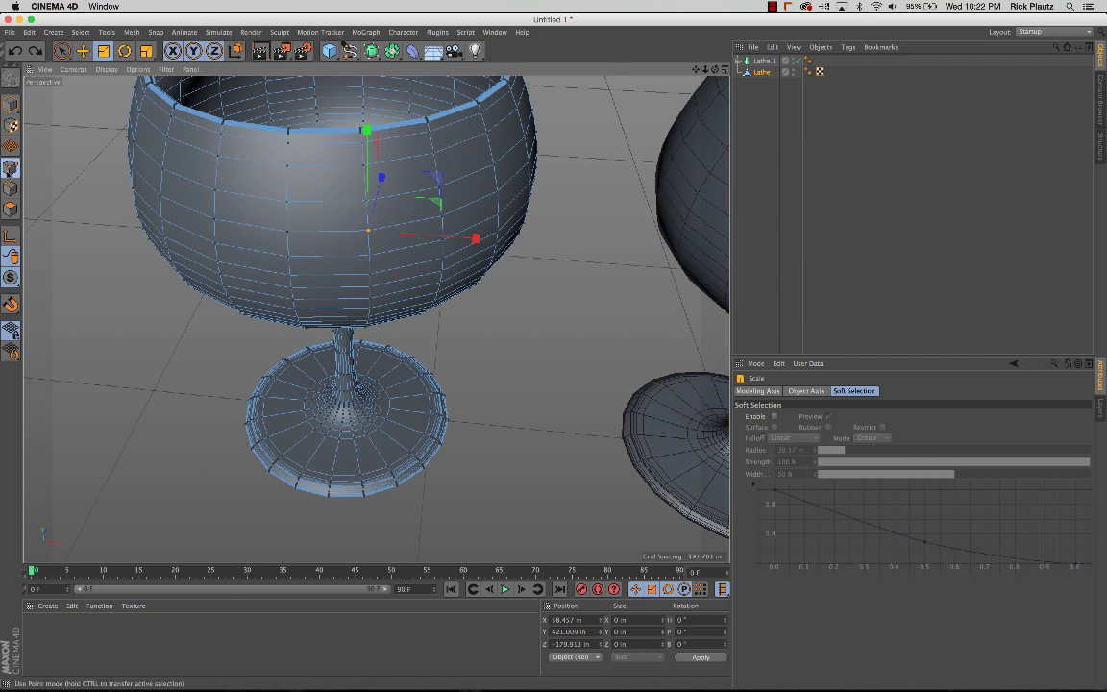
middle_click_drag(376, 321, 146, 336, "alt")
right_click_drag(489, 255, 467, 253, "alt")
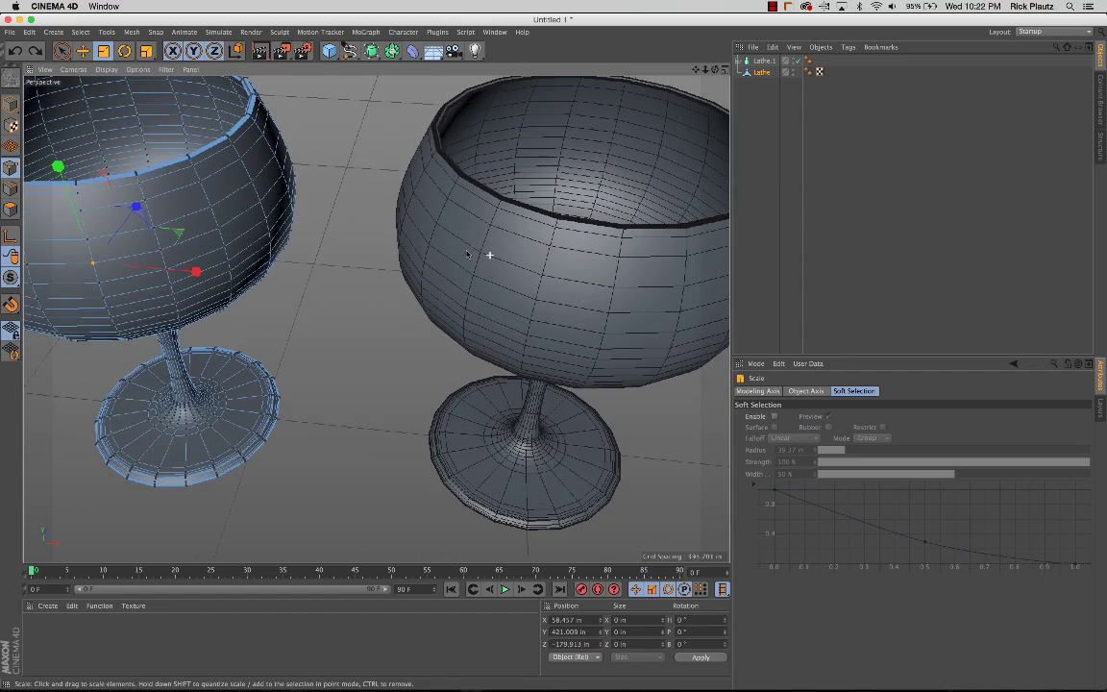
left_click_drag(489, 254, 407, 257, "alt")
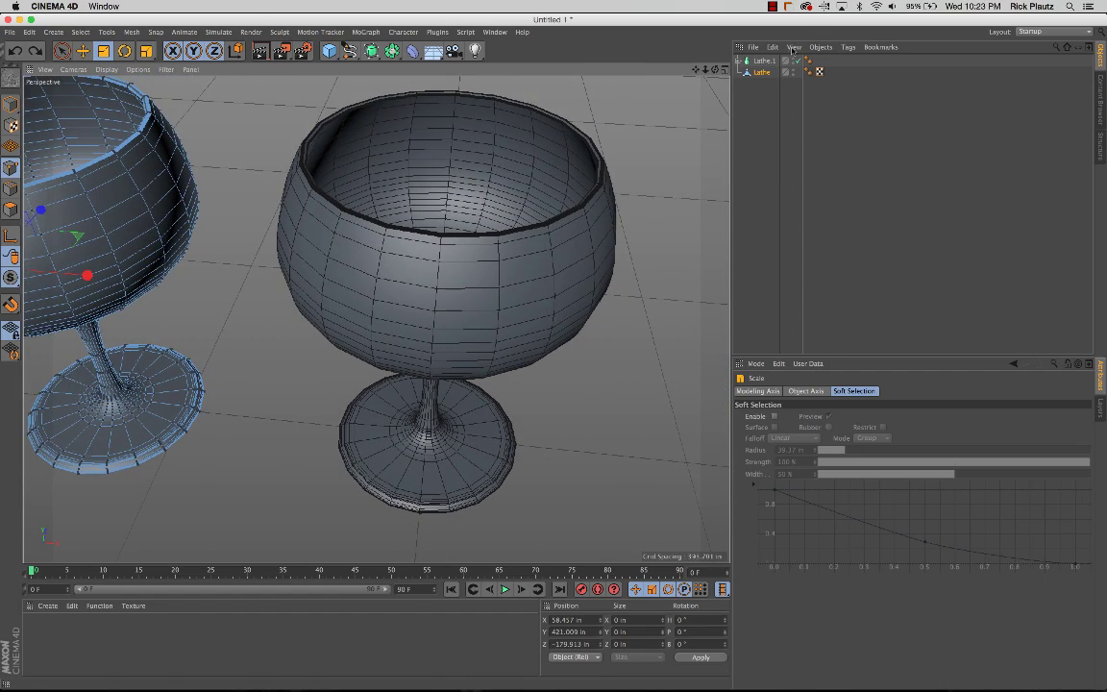
left_click(764, 61)
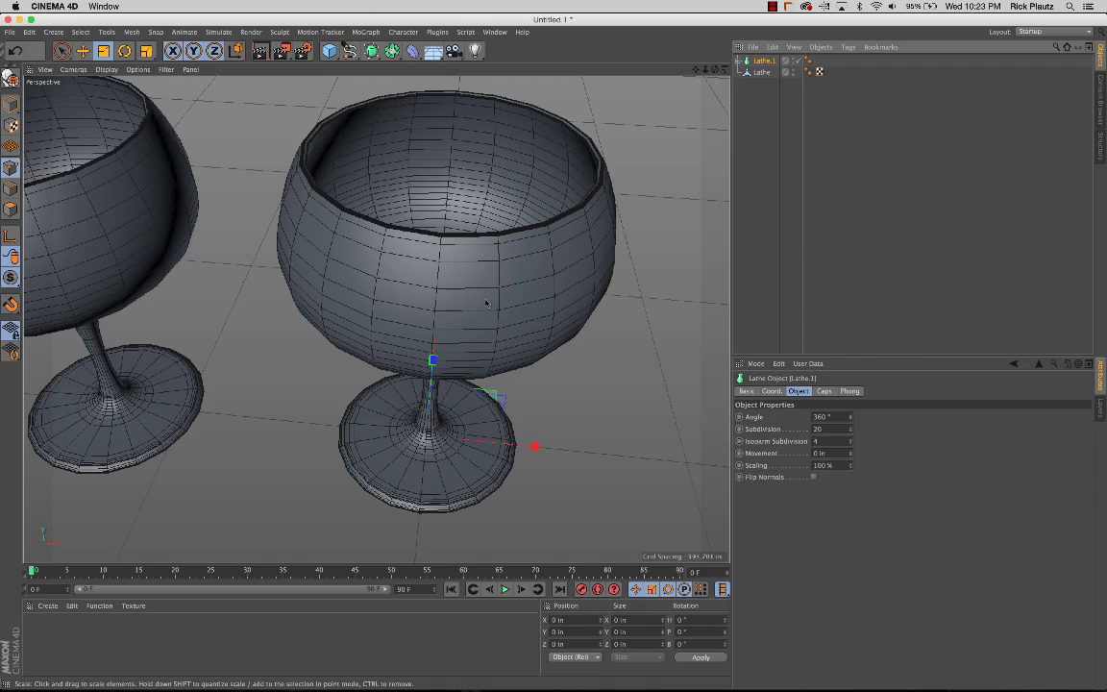
left_click_drag(487, 303, 444, 231, "alt")
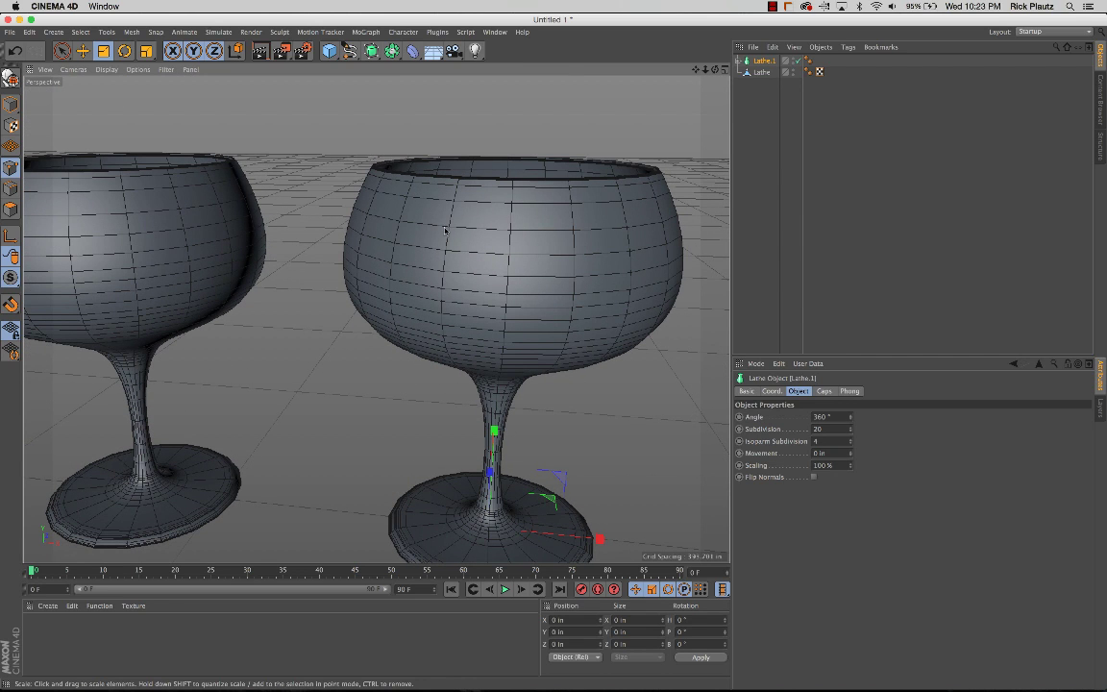
Expand Lathe.1, select its Spline, and pick the profile points at the rim of the glass with Live Selection
left_click(739, 60)
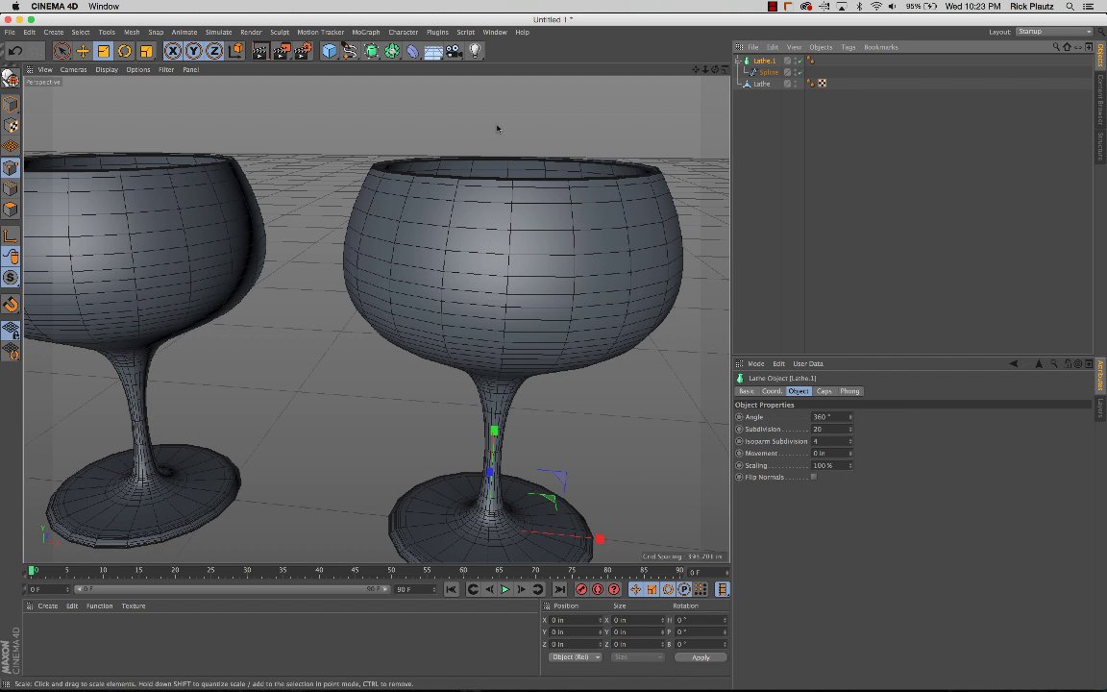
left_click(769, 73)
left_click_drag(404, 327, 305, 214, "alt")
middle_click_drag(457, 195, 337, 178, "alt")
key("space")
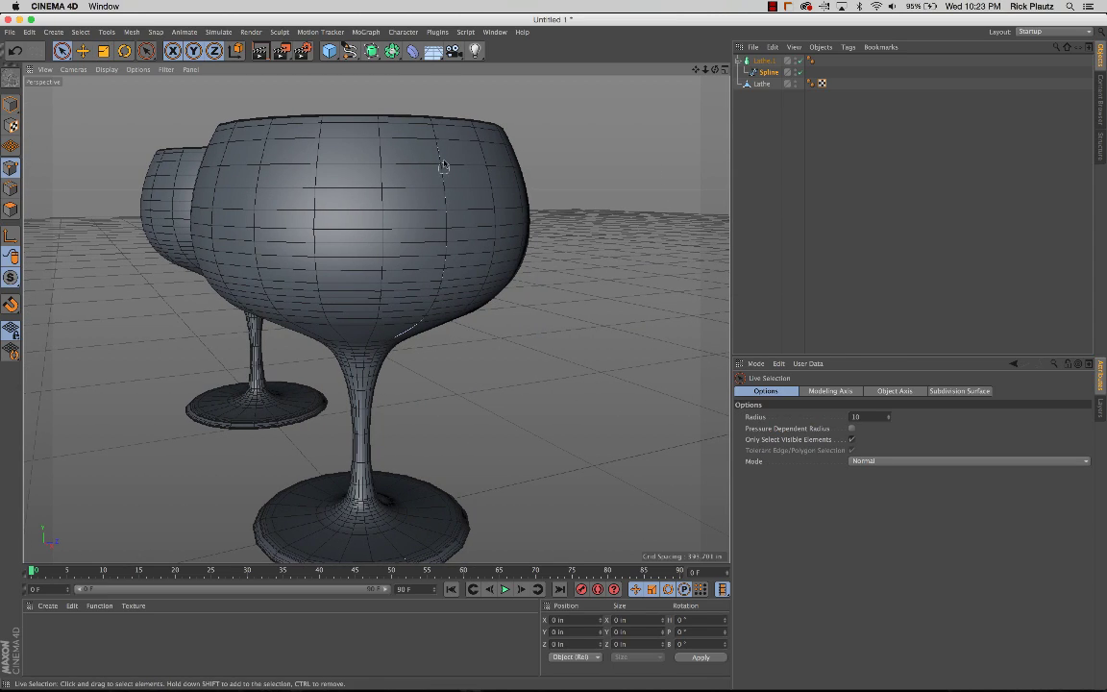
left_click(429, 126)
left_click_drag(428, 123, 411, 158, "alt")
right_click_drag(410, 158, 421, 113, "alt")
middle_click_drag(422, 110, 428, 205, "alt")
mouse_move(428, 205)
left_mouse_down("alt")
mouse_move(356, 162)
mouse_move(426, 203)
left_mouse_up("alt")
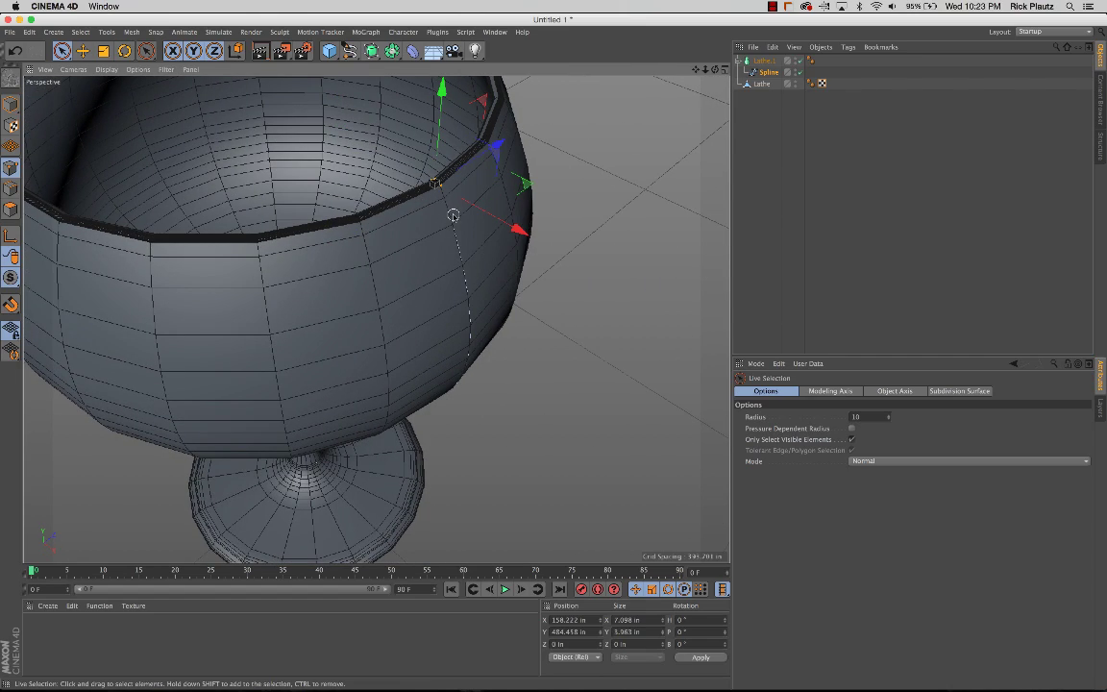
scroll(420, 242, "down", 6)
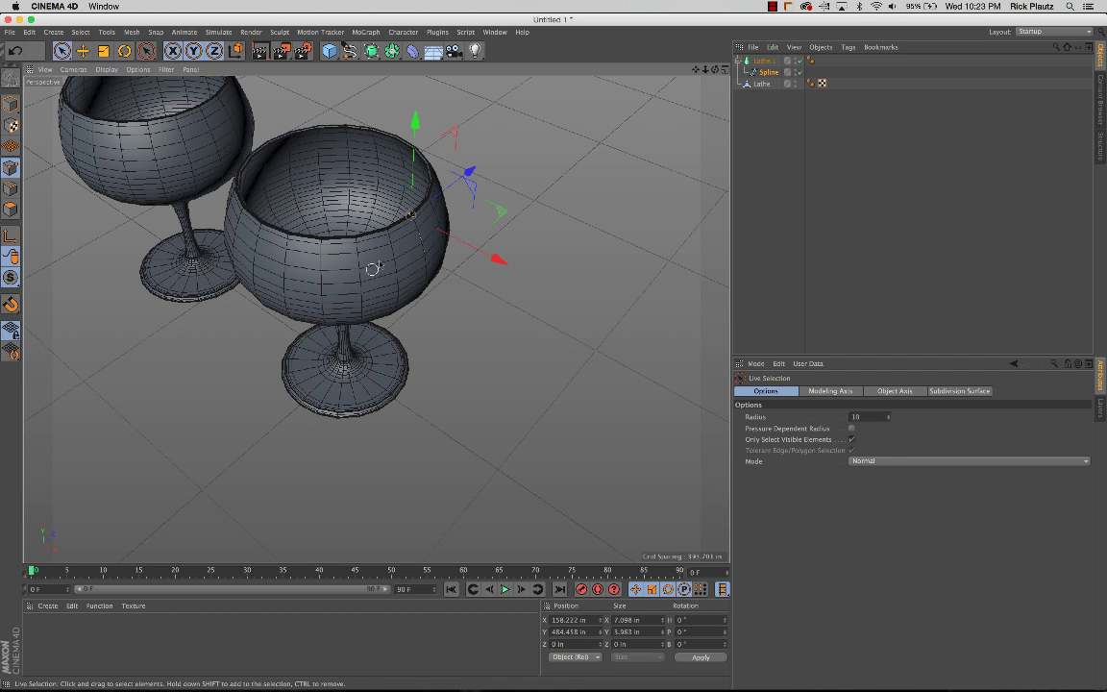
scroll(415, 240, "up", 8)
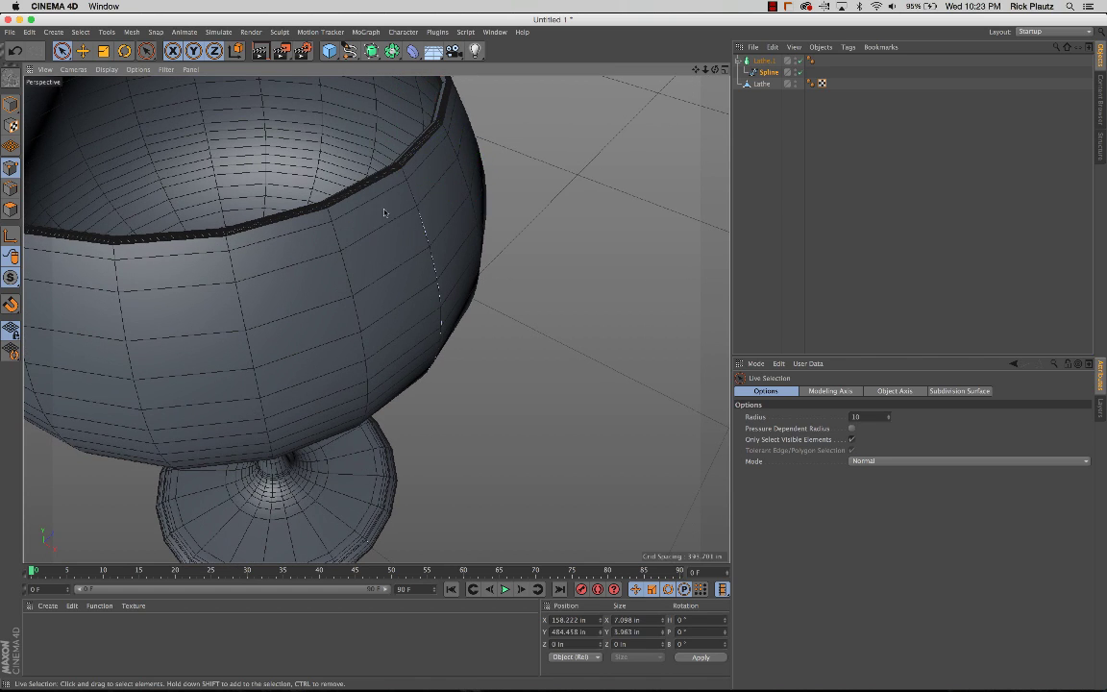
Try pulling the spline's outer rim point out to about X 194 in, Y 504 in, and undo the change
left_click_drag(467, 197, 521, 218)
left_click_drag(415, 238, 361, 248, "alt")
key("super+z")
key("super+z")
key("super+z")
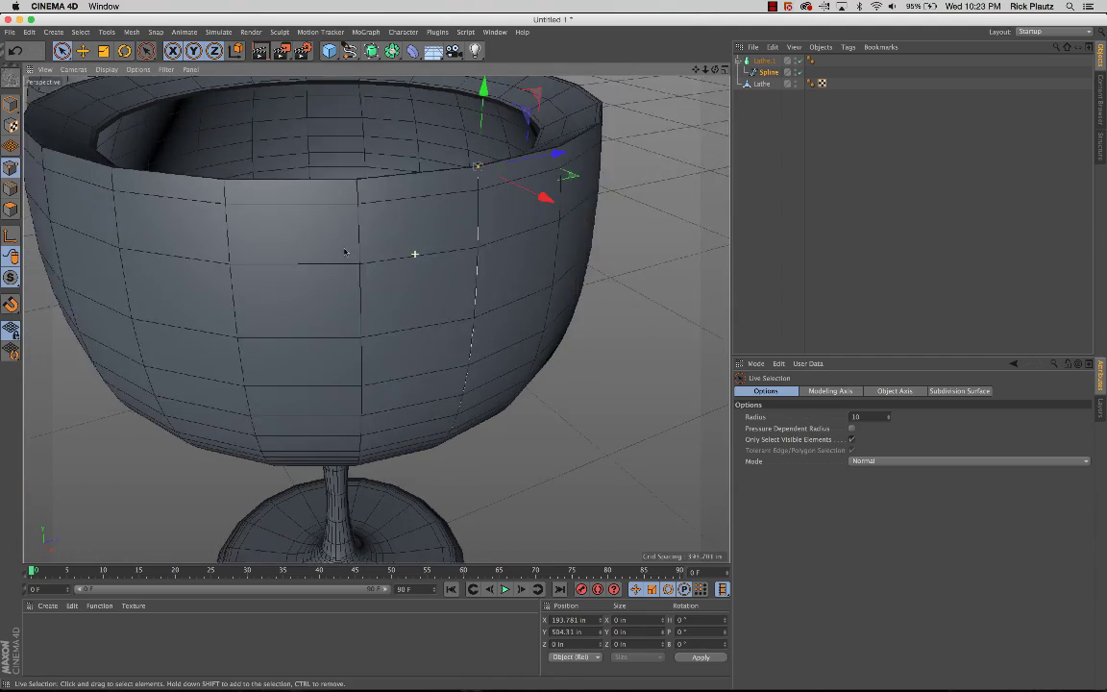
key("super+z")
key("super+z")
key("super+z")
key("super+z")
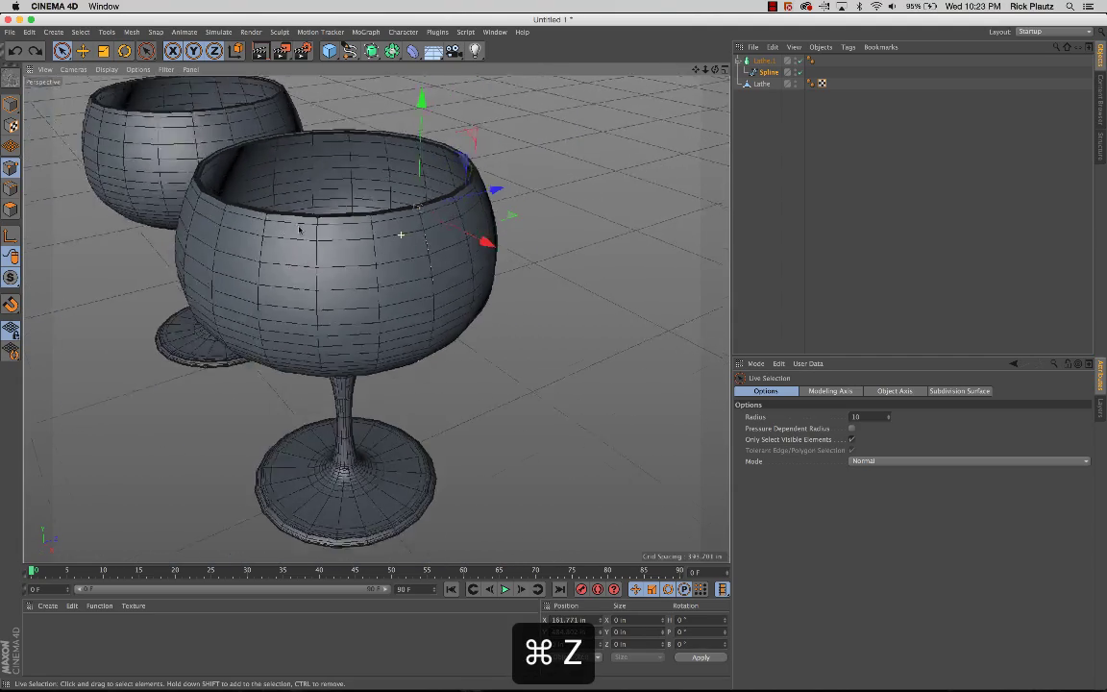
key("super+z")
key("super+z")
key("super+z")
key("super+z")
key("super+z")
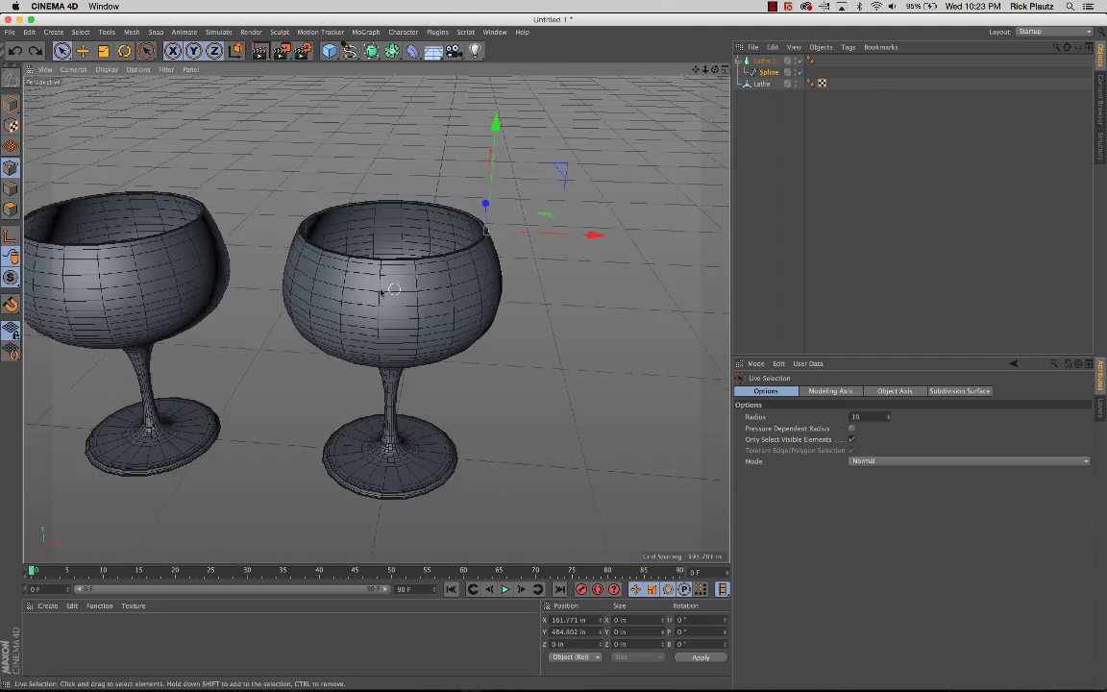
key("super+z")
key("super+z")
key("super+z")
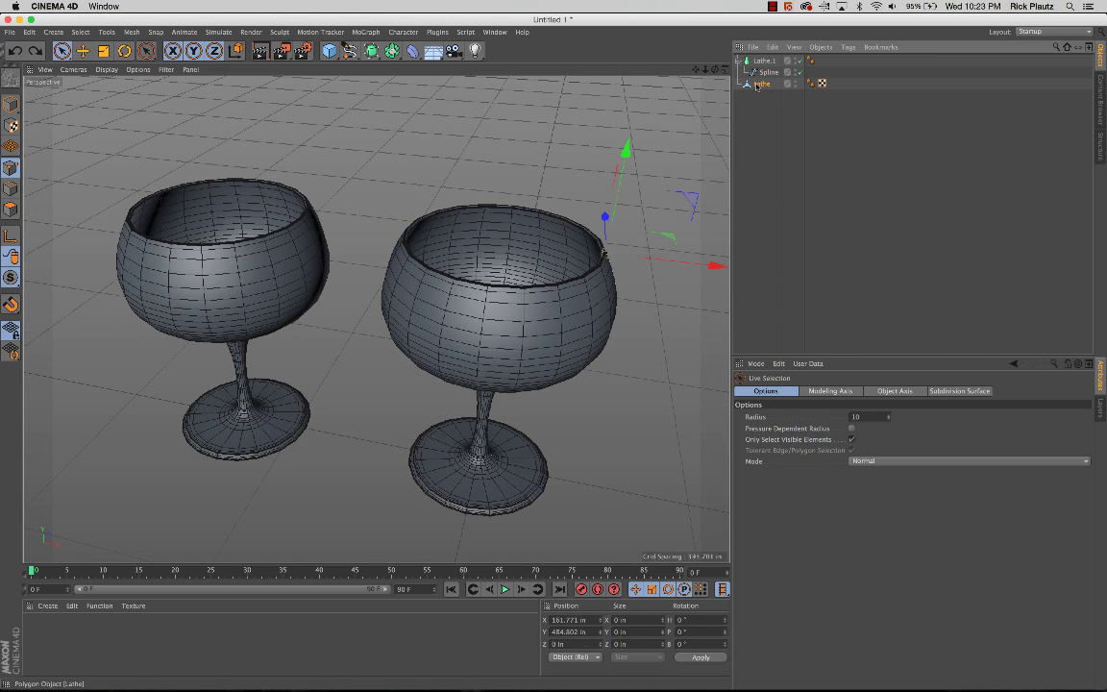
Select the polygon Lathe, try moving a single point on the outside of its bowl, and undo the move
key("super+z")
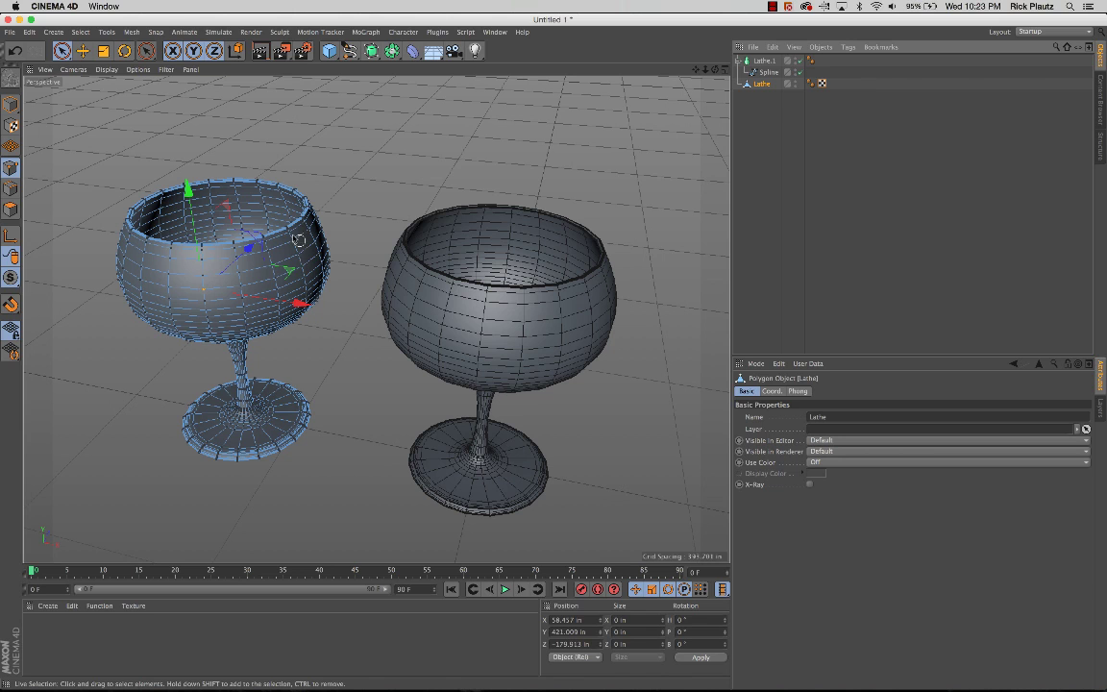
left_click(238, 273)
left_click_drag(237, 272, 247, 289, "alt")
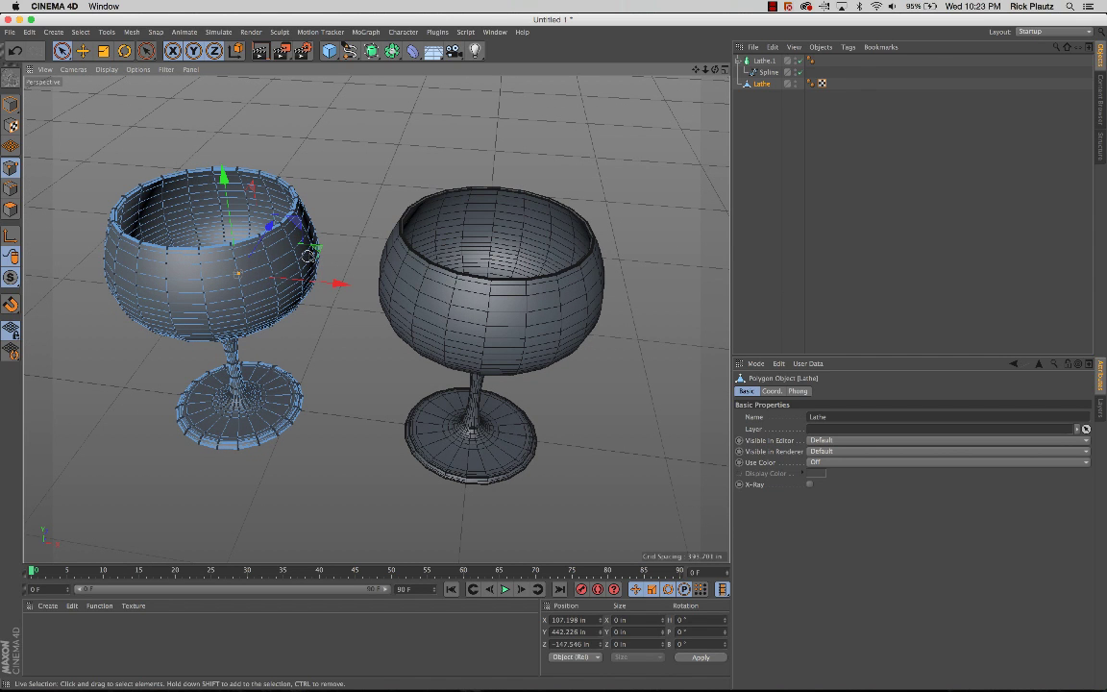
left_click_drag(310, 253, 323, 272)
key("super+z")
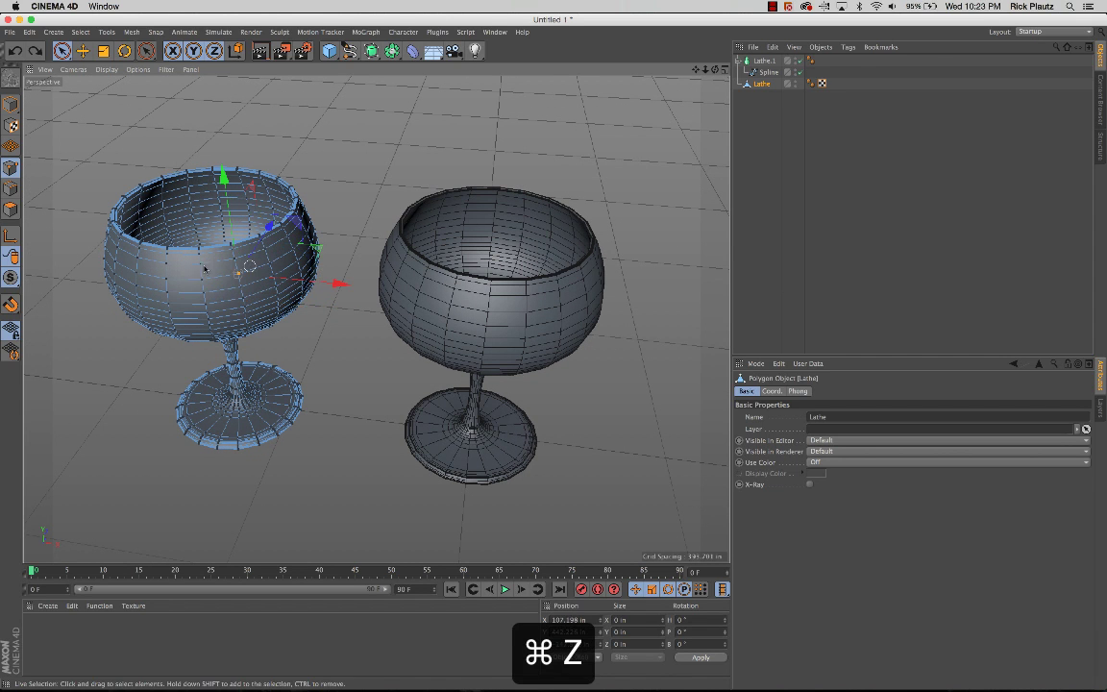
right_click_drag(213, 277, 248, 278, "alt")
key("super+z")
key("super+z")
key("super+z")
key("super+z")
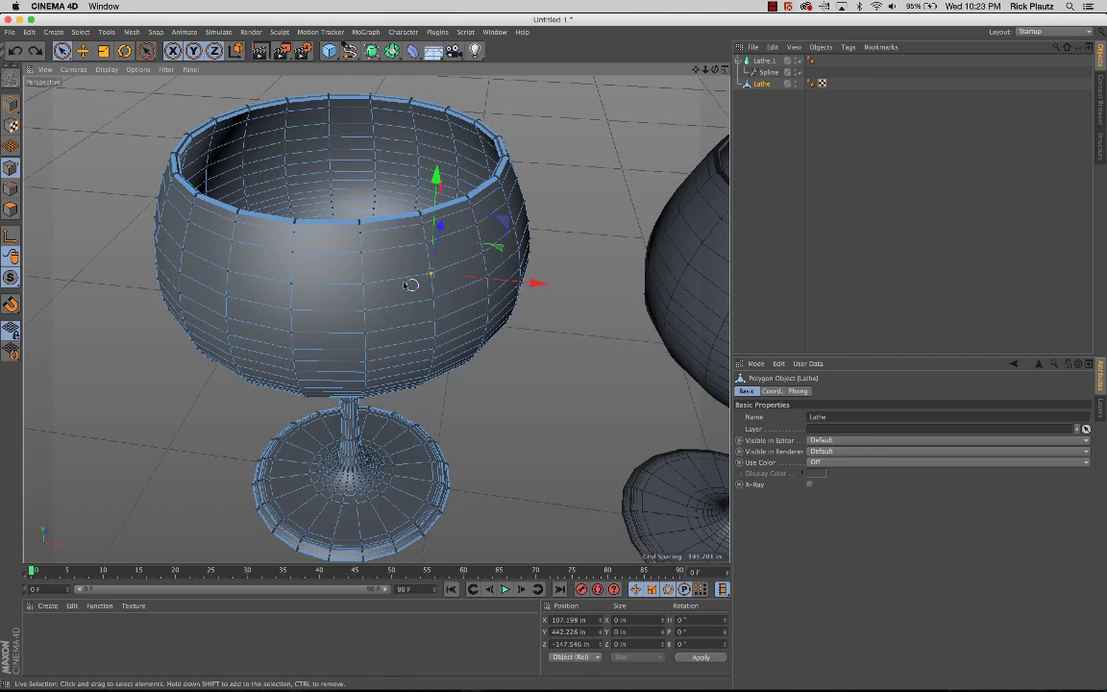
Switch the polygon Lathe to edge editing and select individual edges on the front of the bowl
key("super+z")
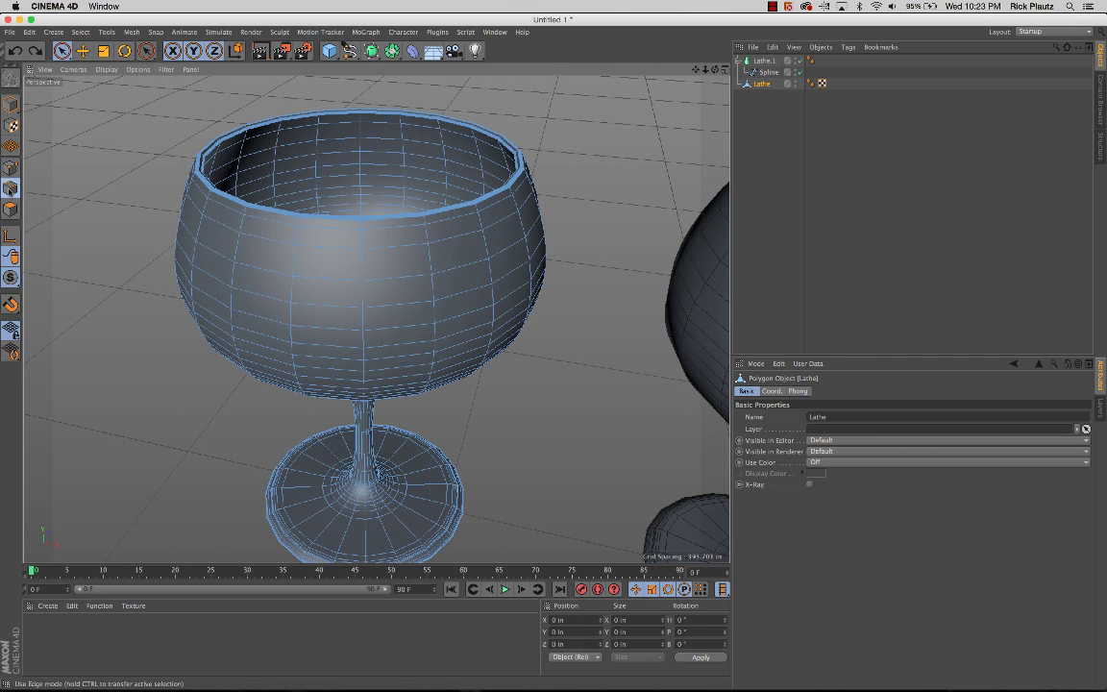
left_click(284, 274)
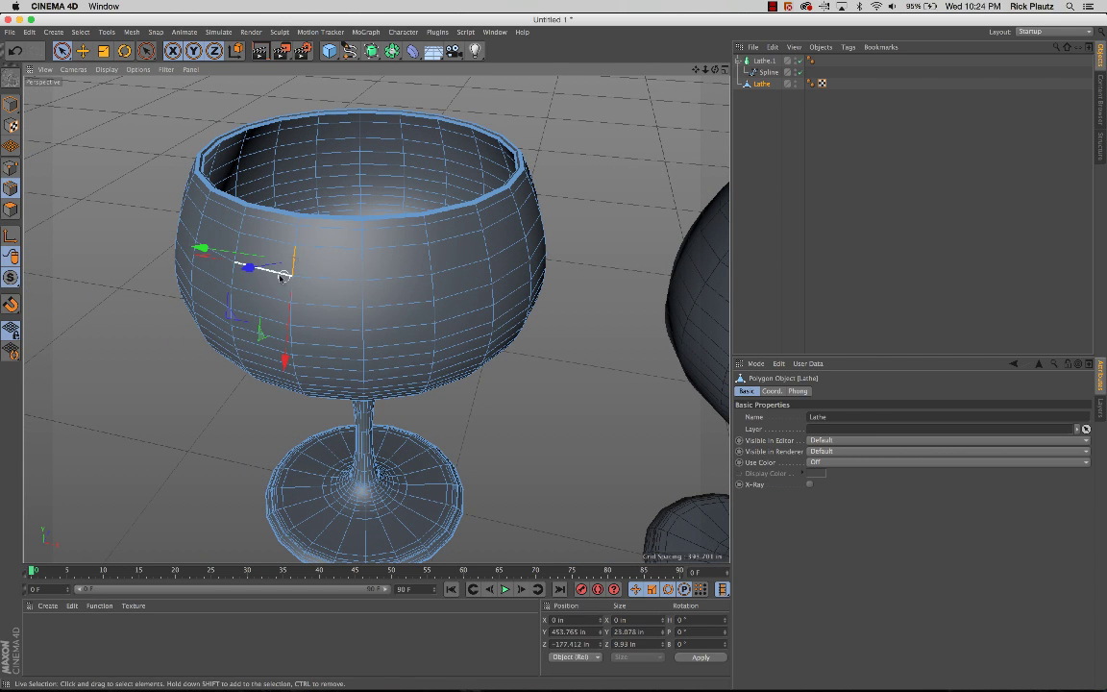
left_click(272, 298)
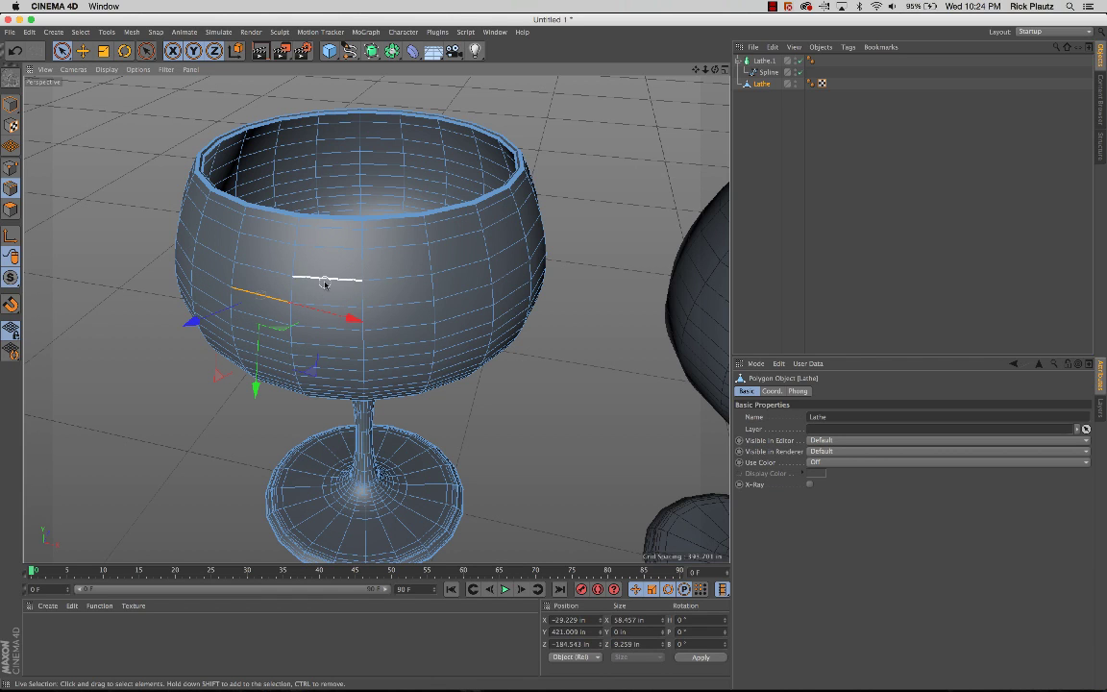
key("super+z")
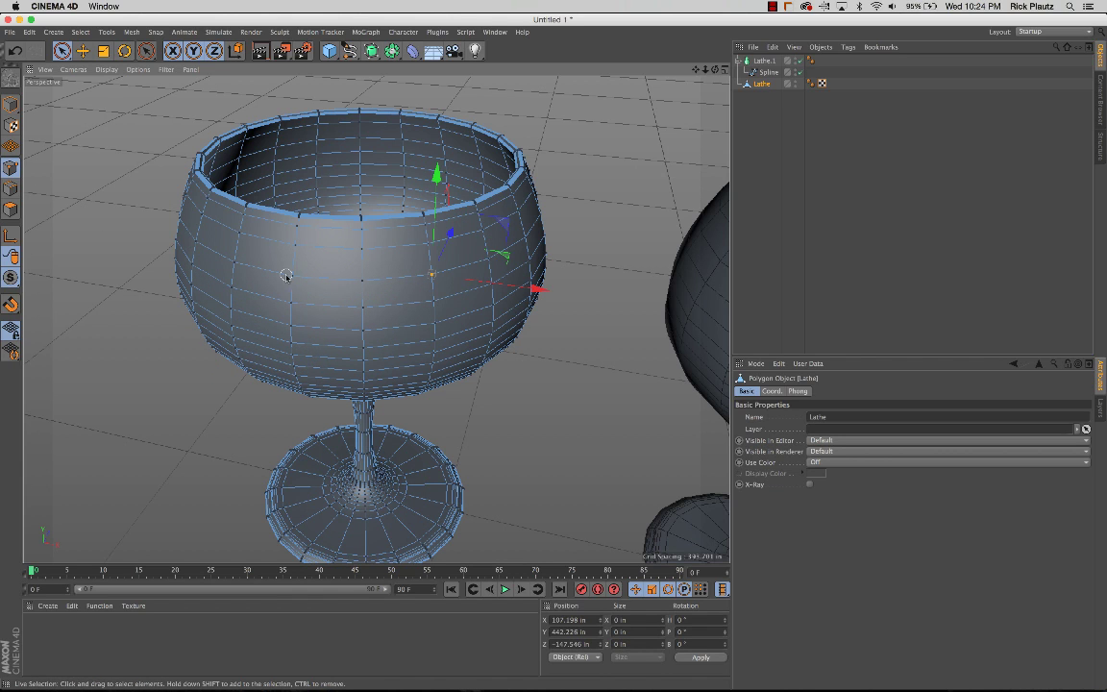
left_click(12, 190)
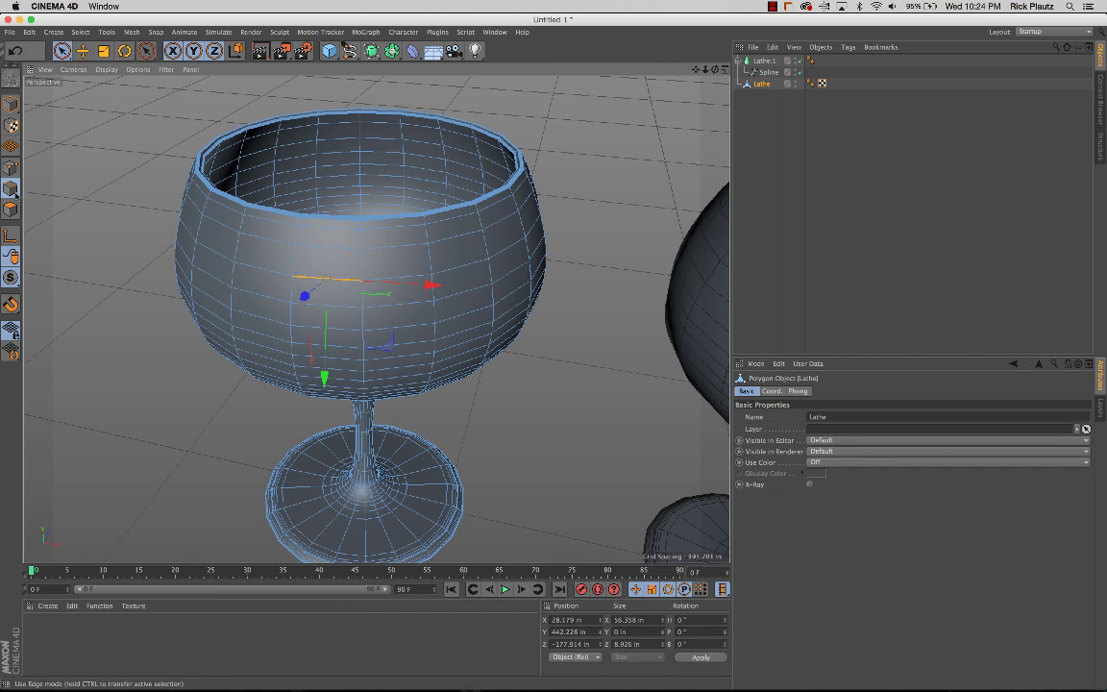
left_click(295, 265)
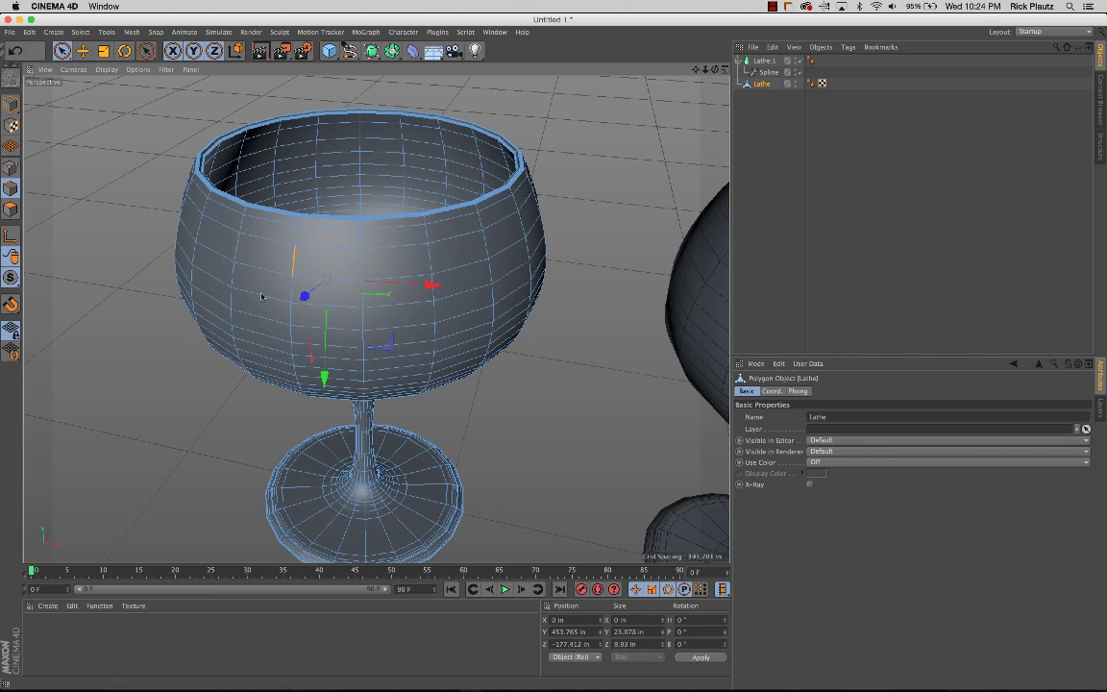
Switch to polygon editing, select a single polygon on the front of the bowl, and pull it outward to about Z -260 in
left_click(12, 210)
left_click(312, 289)
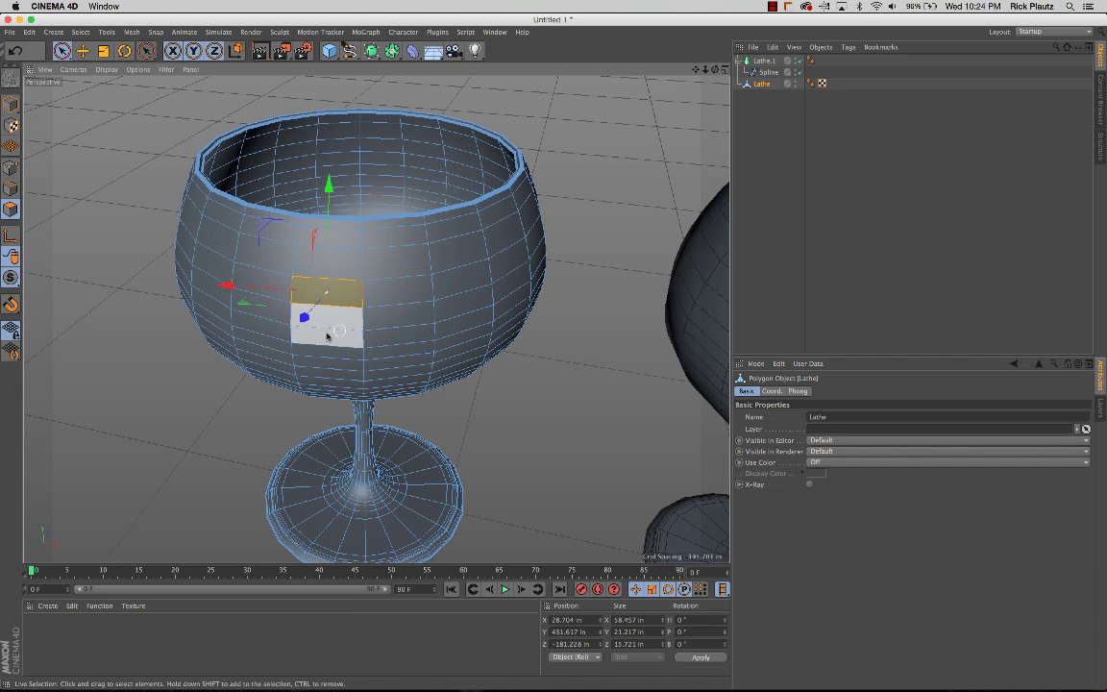
scroll(326, 332, "up", 3)
scroll(327, 334, "up", 5)
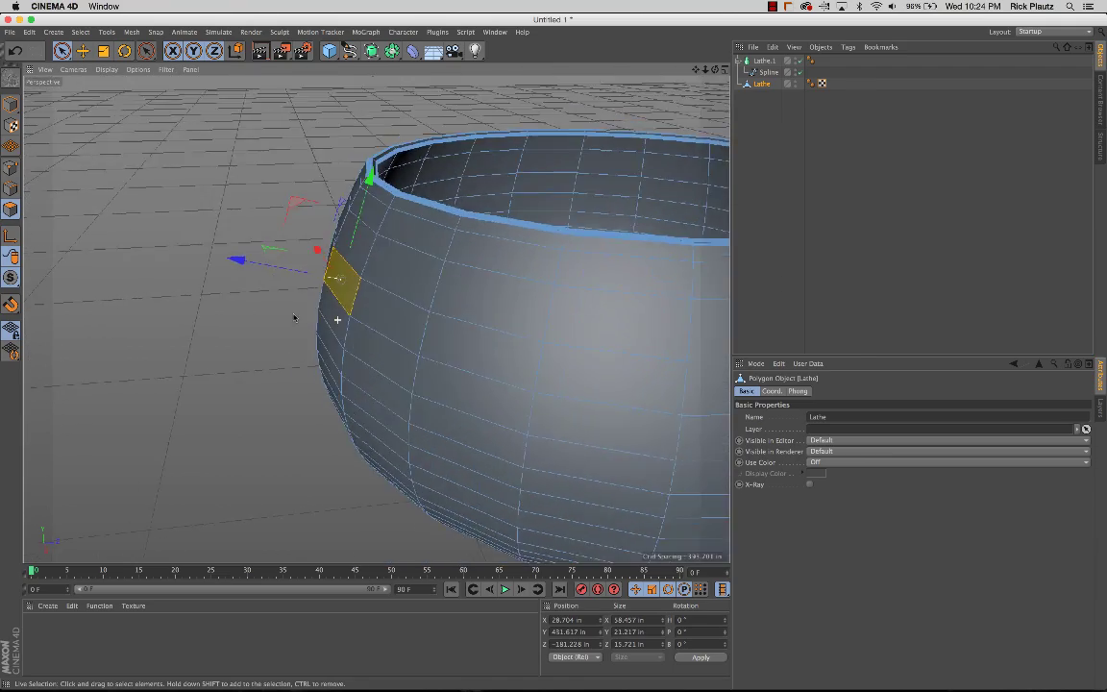
left_click_drag(364, 336, 117, 270, "alt")
left_click_drag(301, 302, 240, 283, "alt")
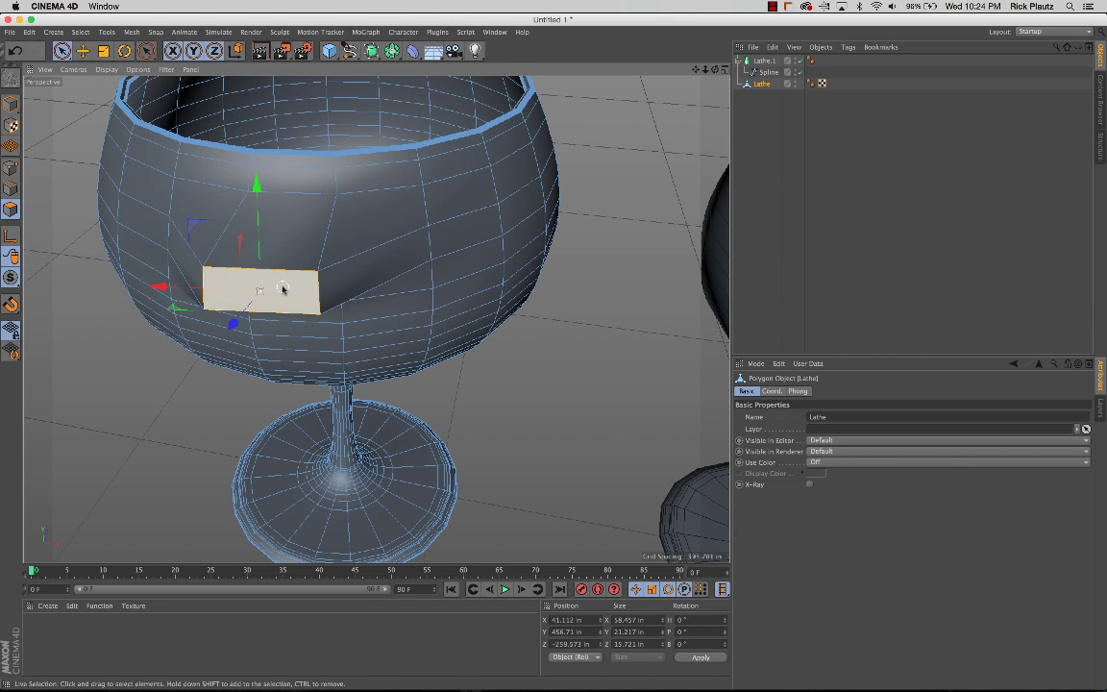
Try scaling and rotating the pulled-out bowl polygon, and undo the edits made to it
key("t")
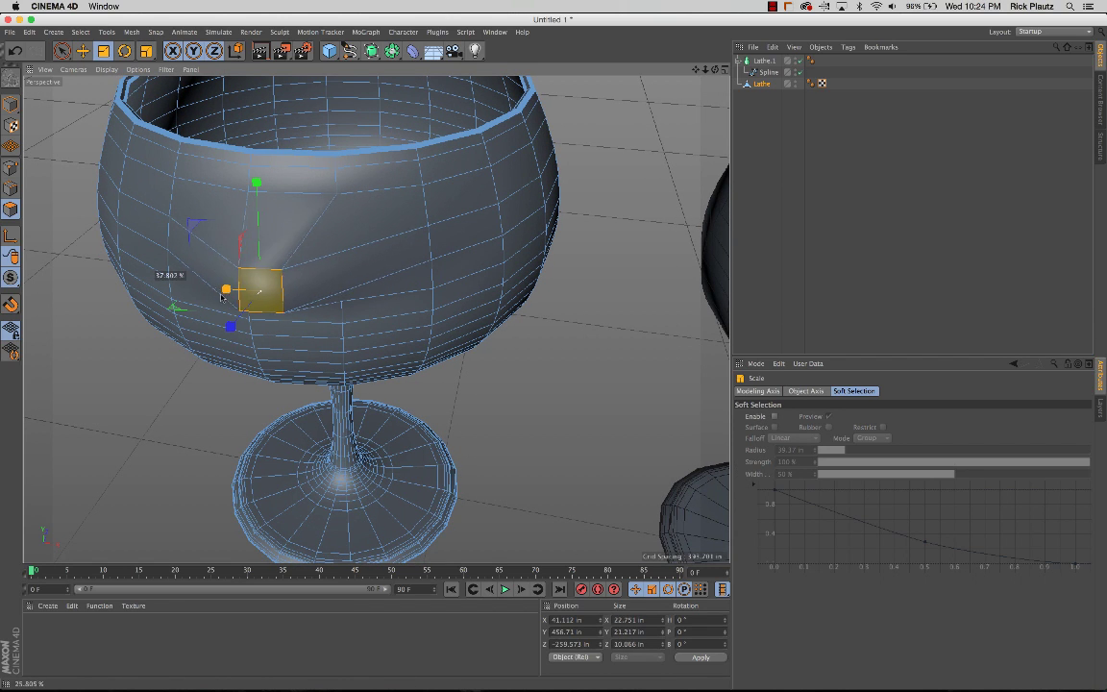
left_click_drag(221, 296, 215, 294)
left_click_drag(253, 239, 258, 259)
key("r")
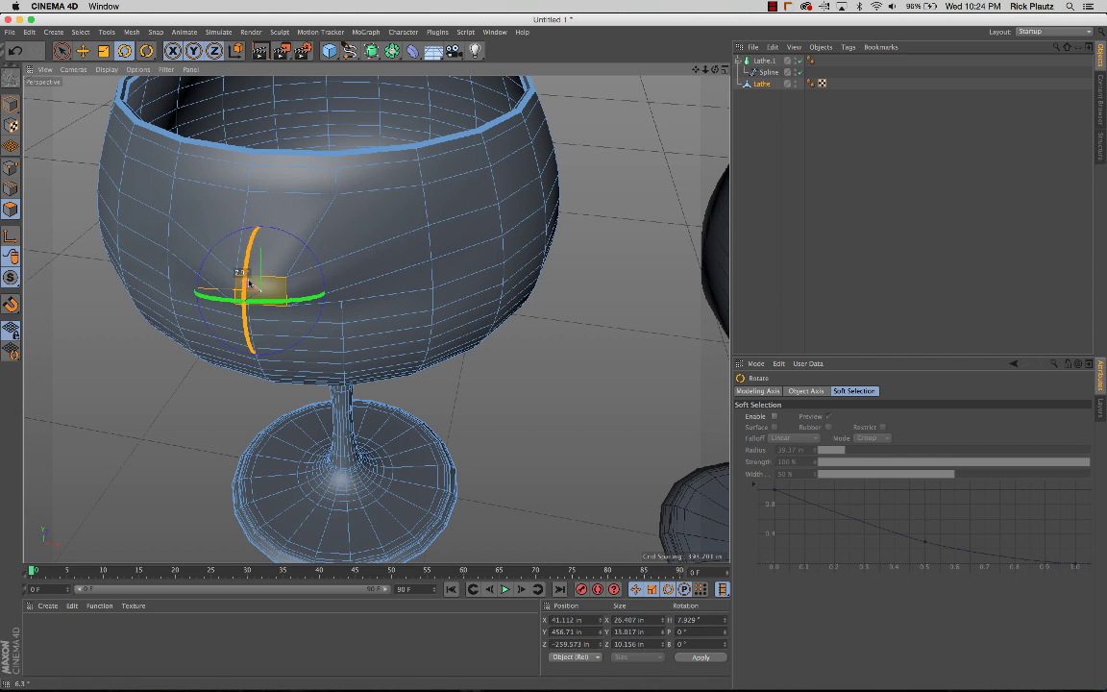
key("super+z")
key("super+z")
key("super+z")
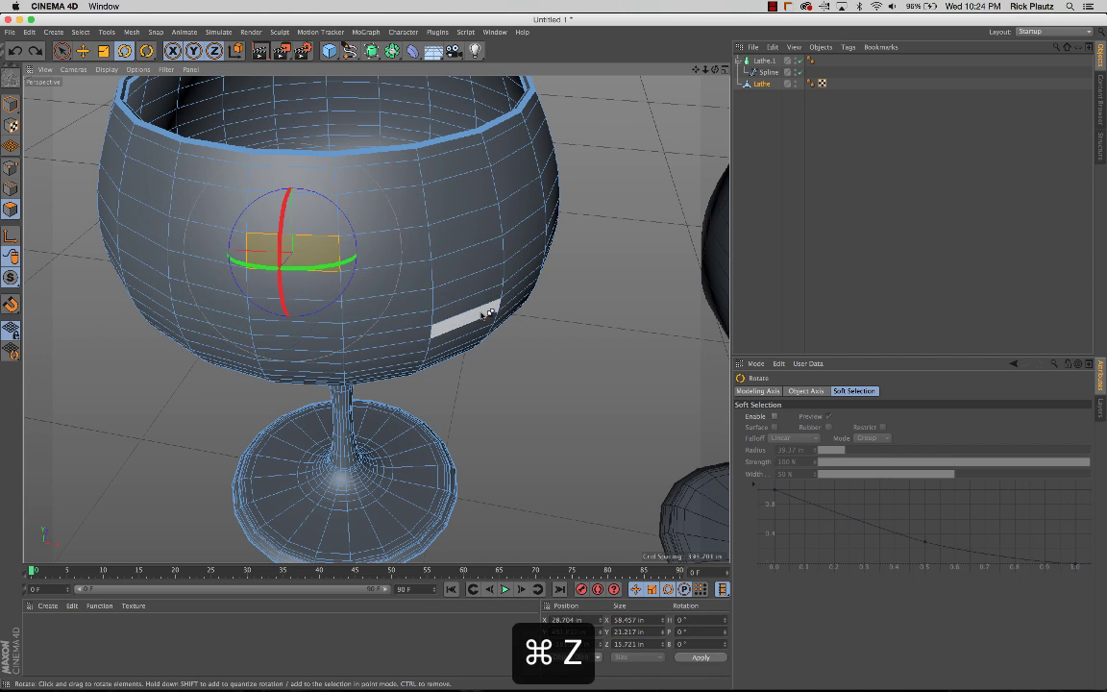
Examine the selected polygon on the front of the bowl and the modelling commands available for it
mouse_move(326, 301)
left_mouse_down("alt")
mouse_move(284, 297)
mouse_move(324, 278)
left_mouse_up("alt")
right_click_drag(324, 278, 303, 289, "alt")
left_click_drag(318, 288, 309, 291, "alt")
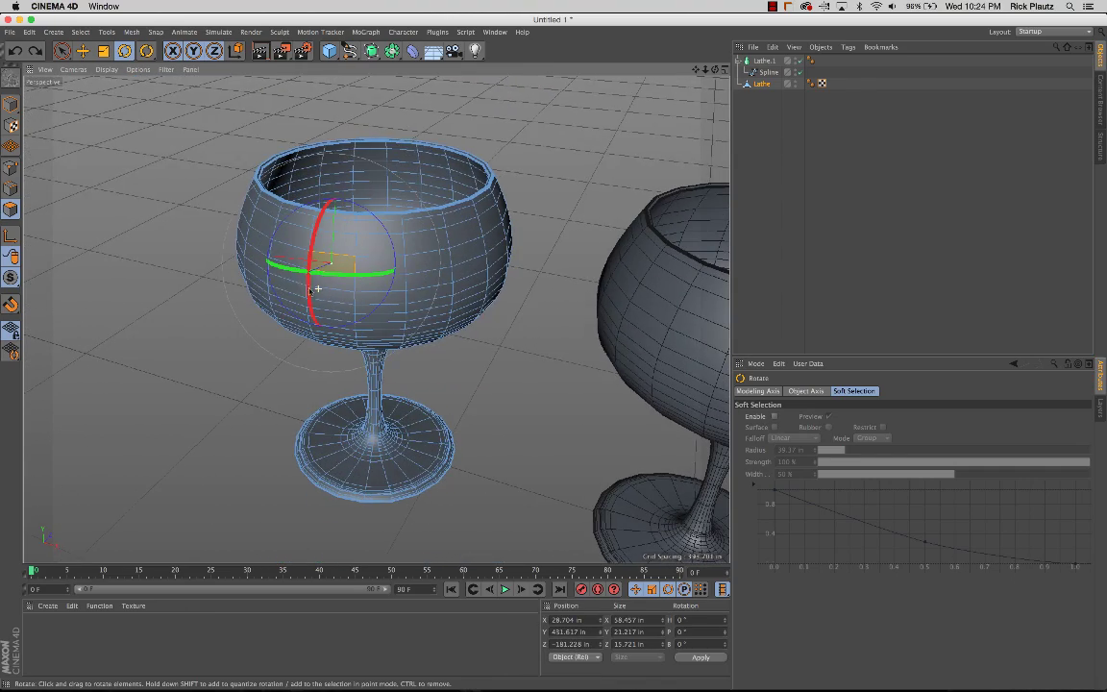
scroll(301, 292, "up", 5)
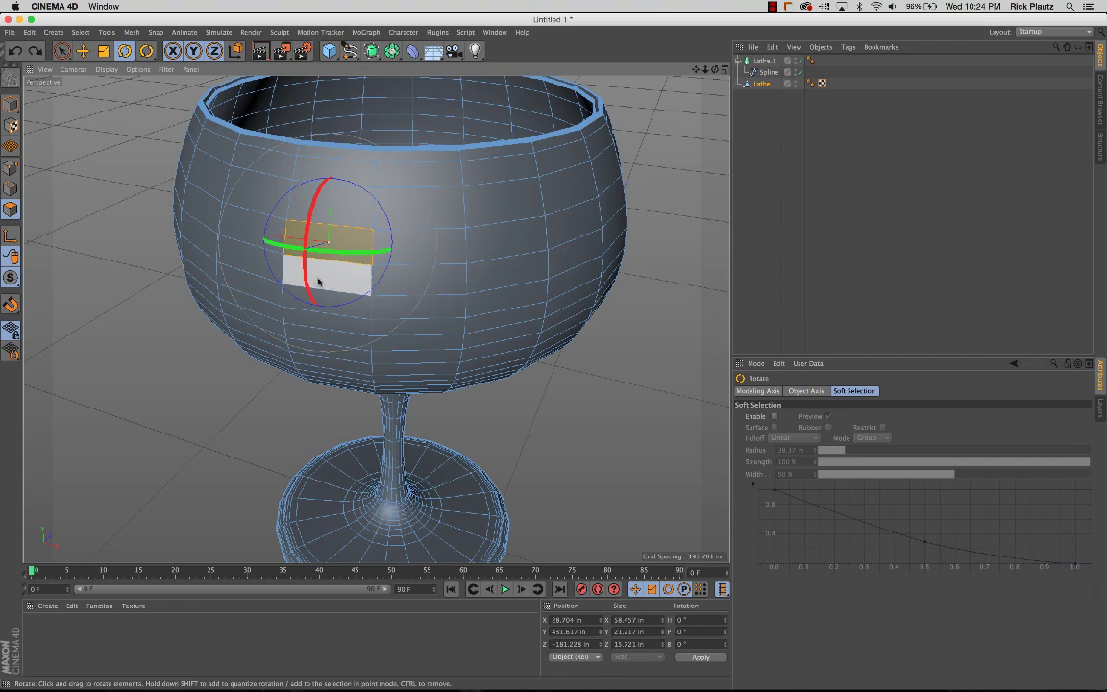
left_click_drag(327, 284, 372, 273, "alt")
left_click_drag(297, 311, 219, 310, "alt")
right_click_drag(359, 290, 398, 289, "alt")
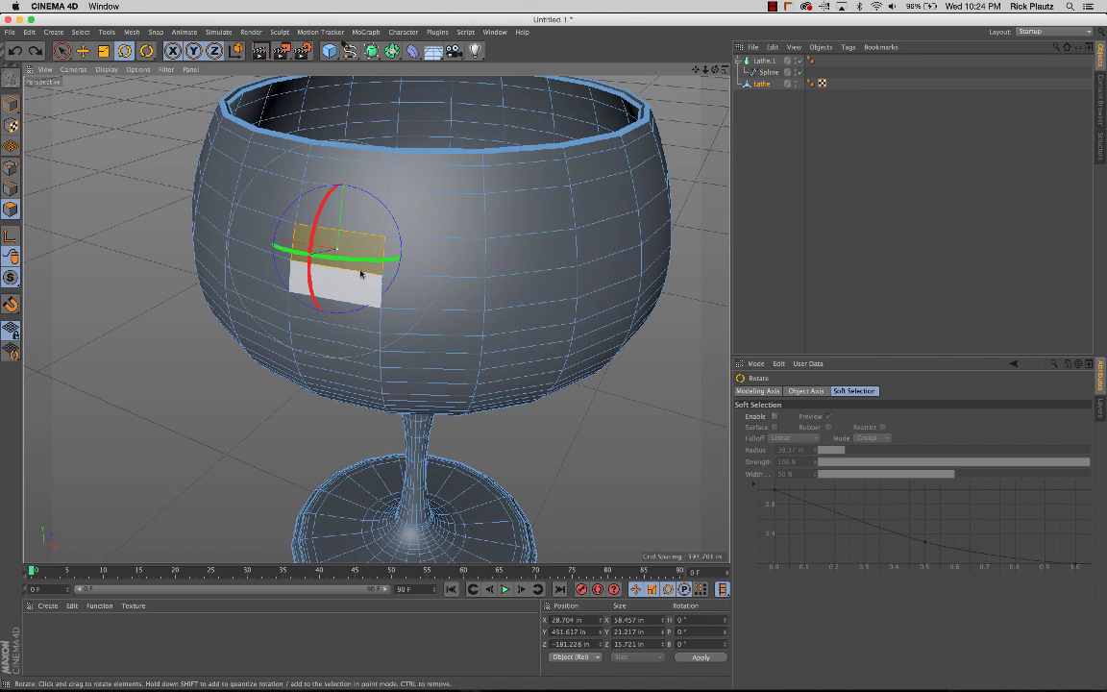
right_click(346, 255)
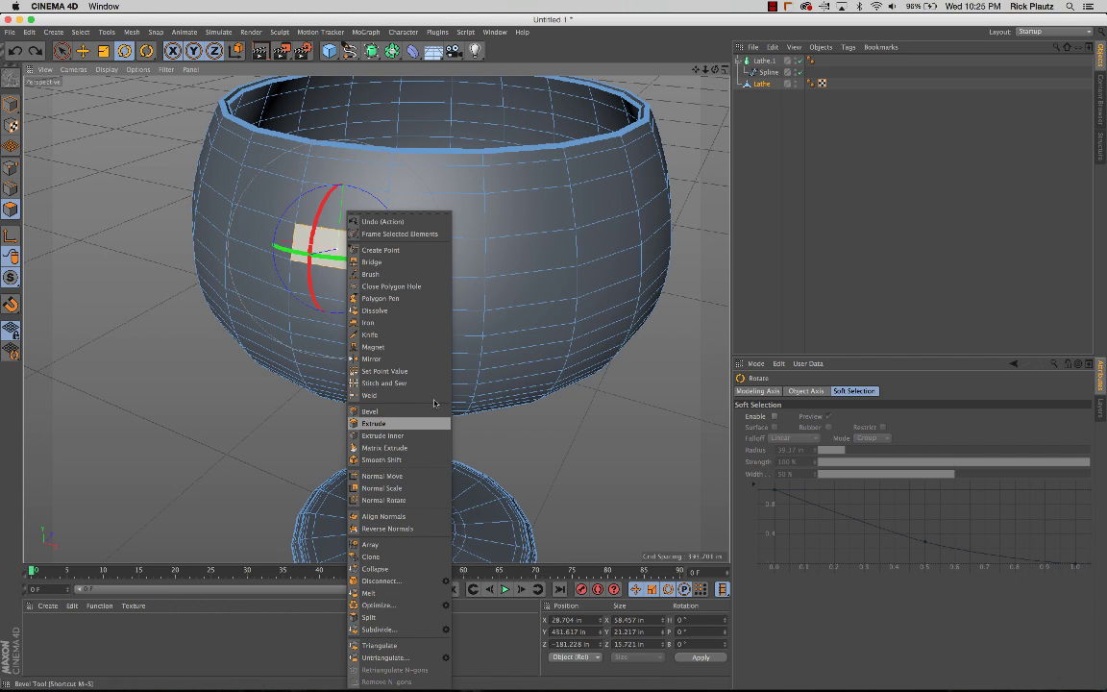
left_click(490, 338)
Select the neighbouring polygon on the front of the bowl and extrude it outward by about 87 in
left_click(440, 259)
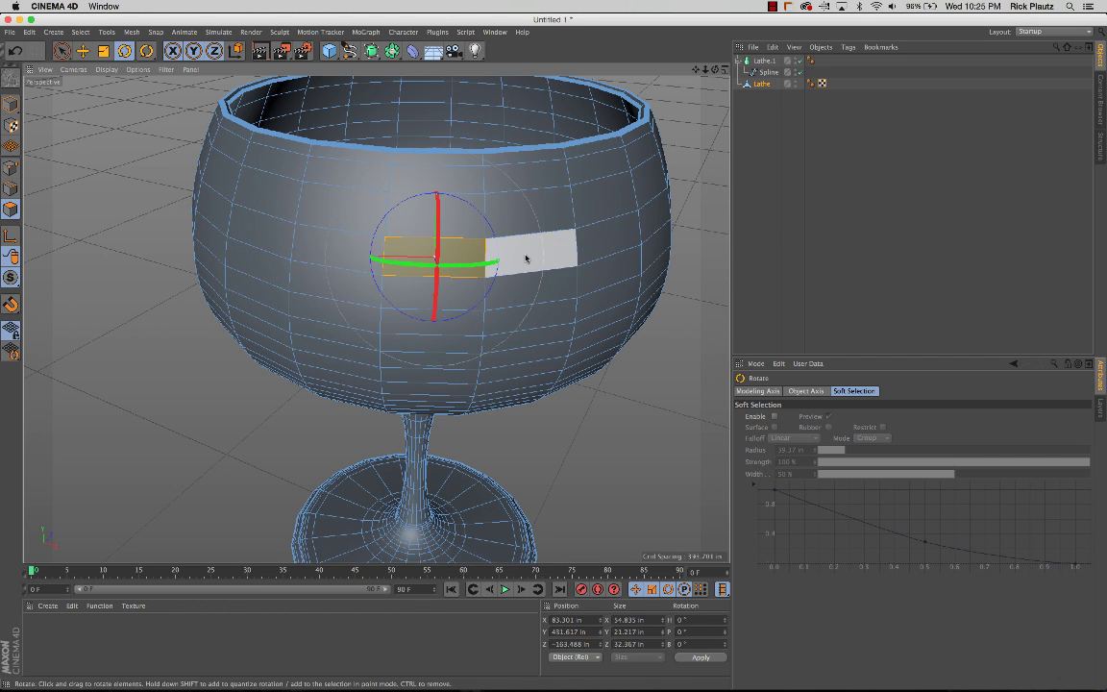
left_click_drag(395, 315, 471, 317, "alt")
right_click(405, 246)
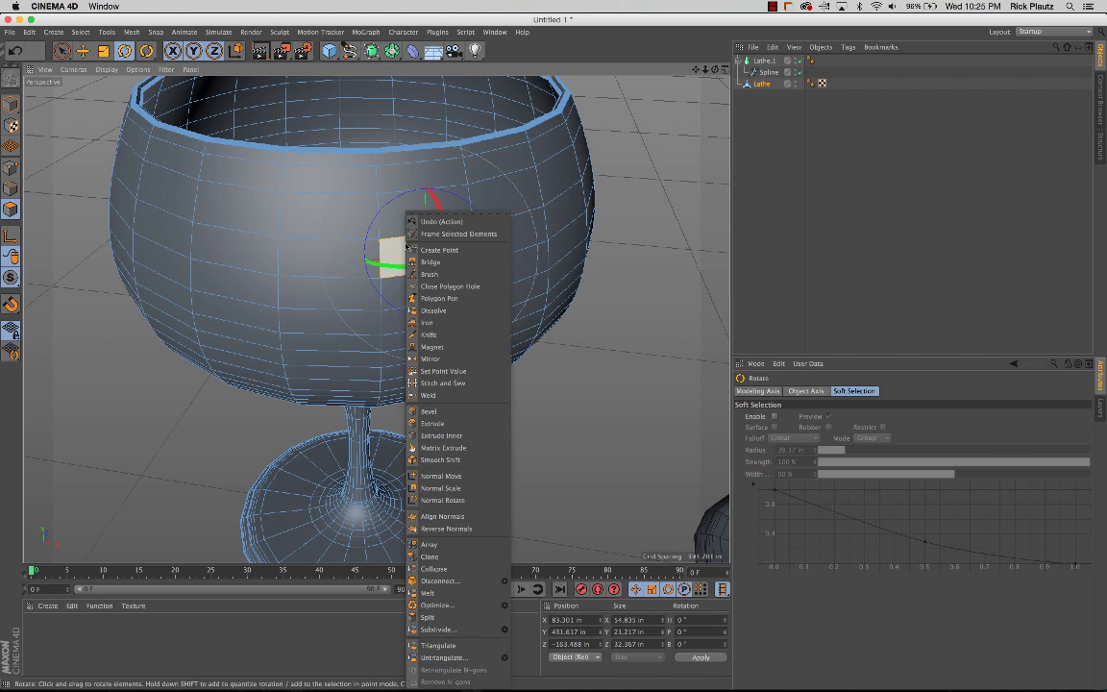
left_click(471, 427)
left_click_drag(432, 299, 489, 308, "alt")
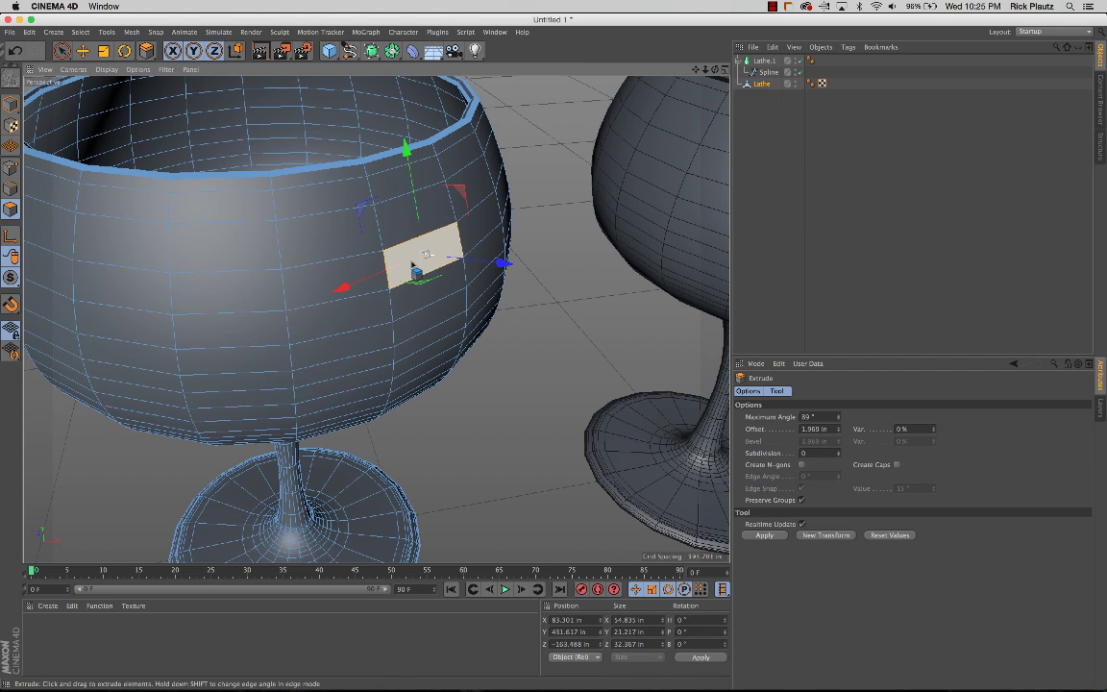
left_click_drag(413, 265, 546, 267)
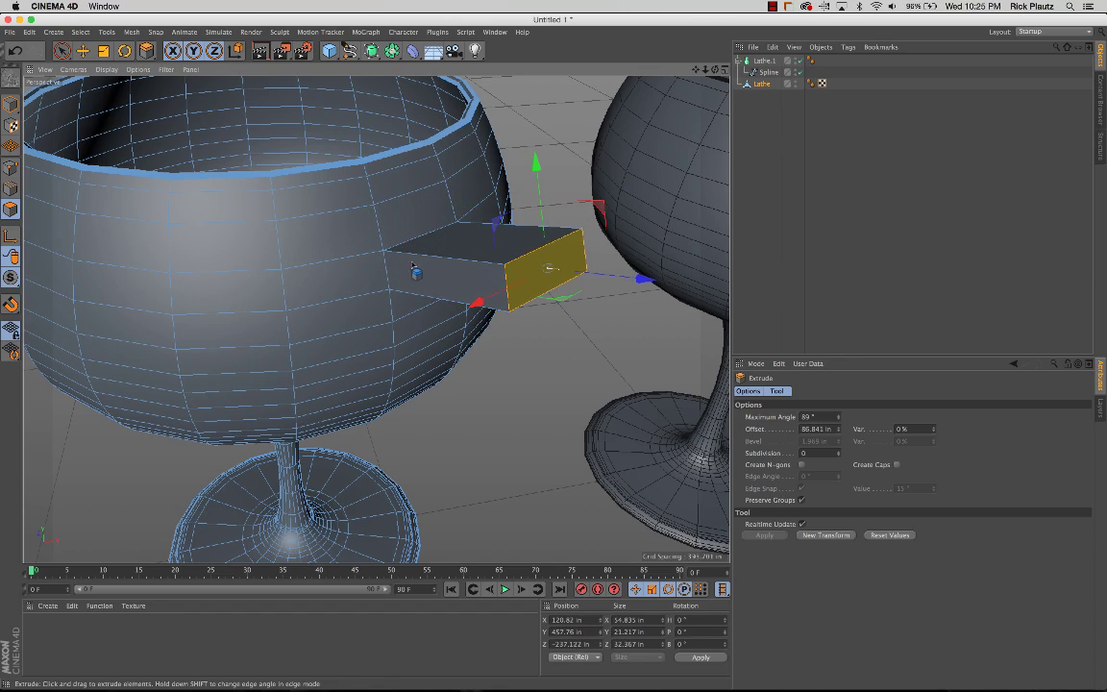
Extrude the end polygon of the arm outward in several more segments, the last one about 18 in long
left_click_drag(412, 266, 541, 251, "alt")
left_click_drag(549, 357, 169, 240, "alt")
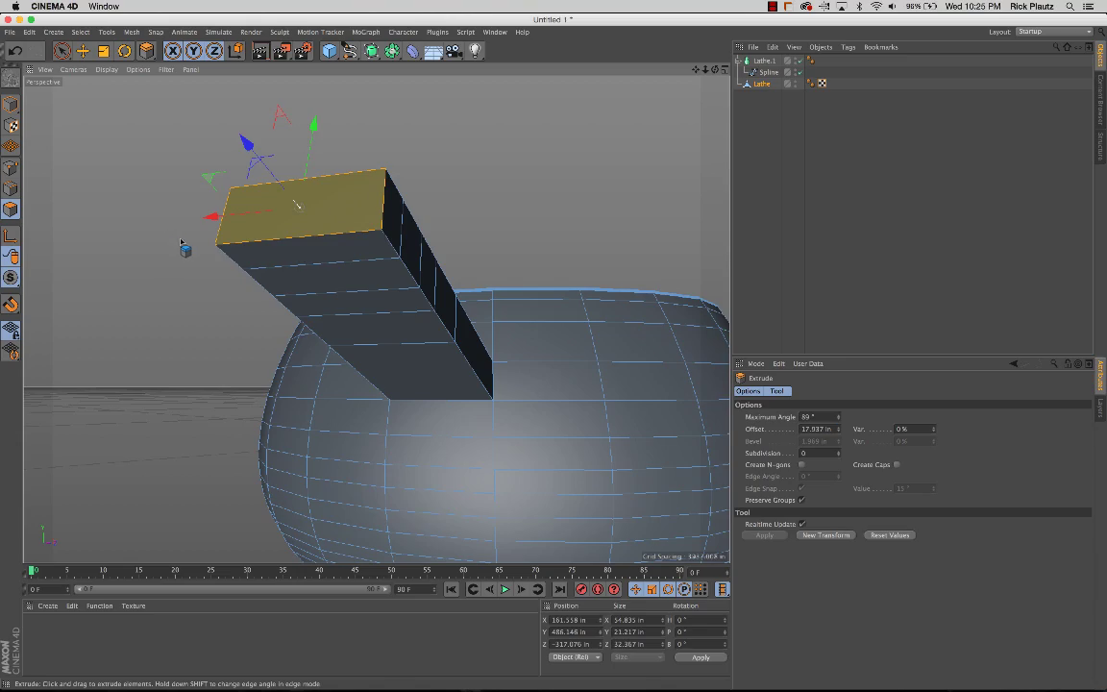
left_click_drag(309, 246, 432, 282, "alt")
right_click_drag(322, 288, 297, 296, "alt")
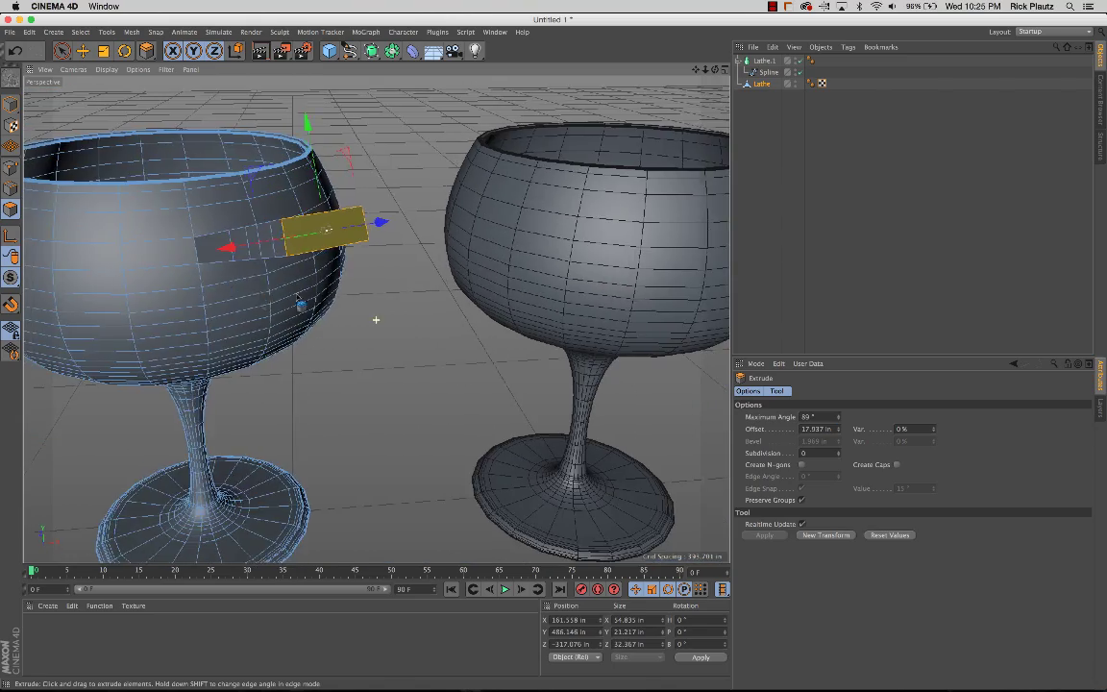
Undo the last extrusions of the arm and extrude its end polygon again by about 31 in
left_click_drag(297, 296, 366, 290, "alt")
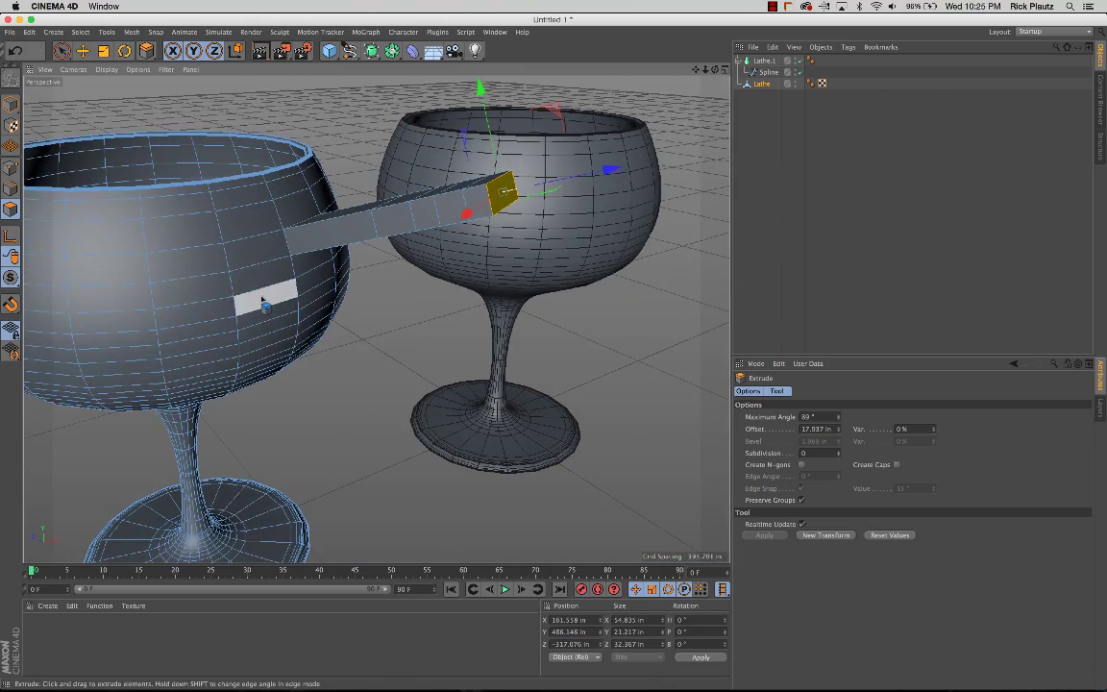
left_click_drag(265, 304, 147, 276, "alt")
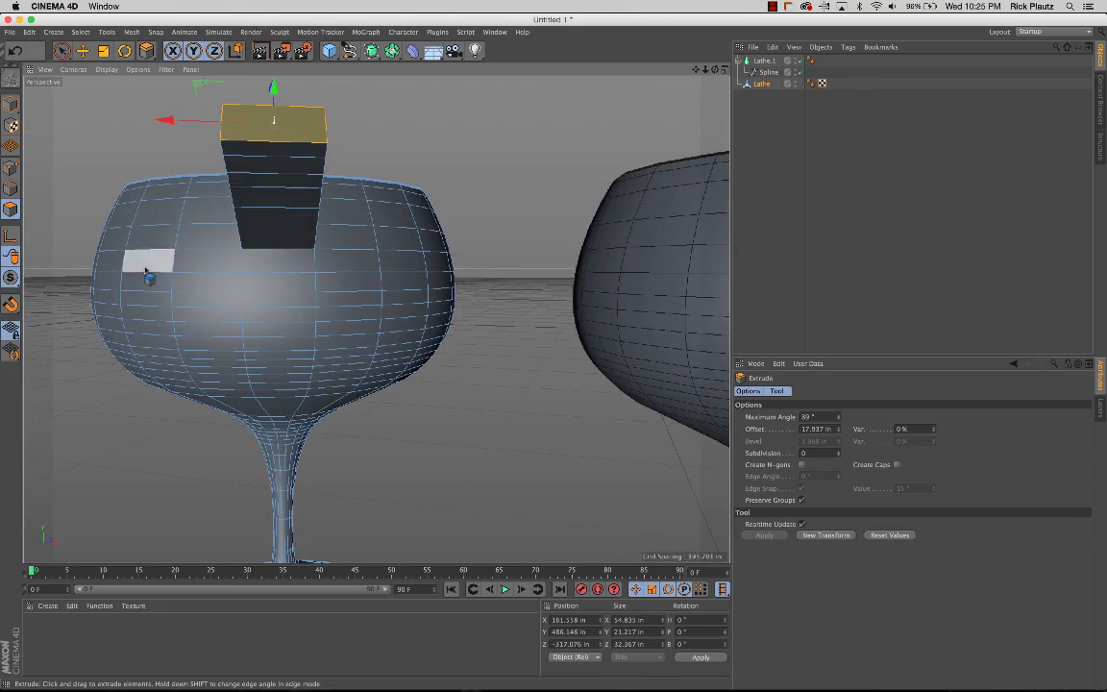
left_click_drag(272, 289, 248, 286, "alt")
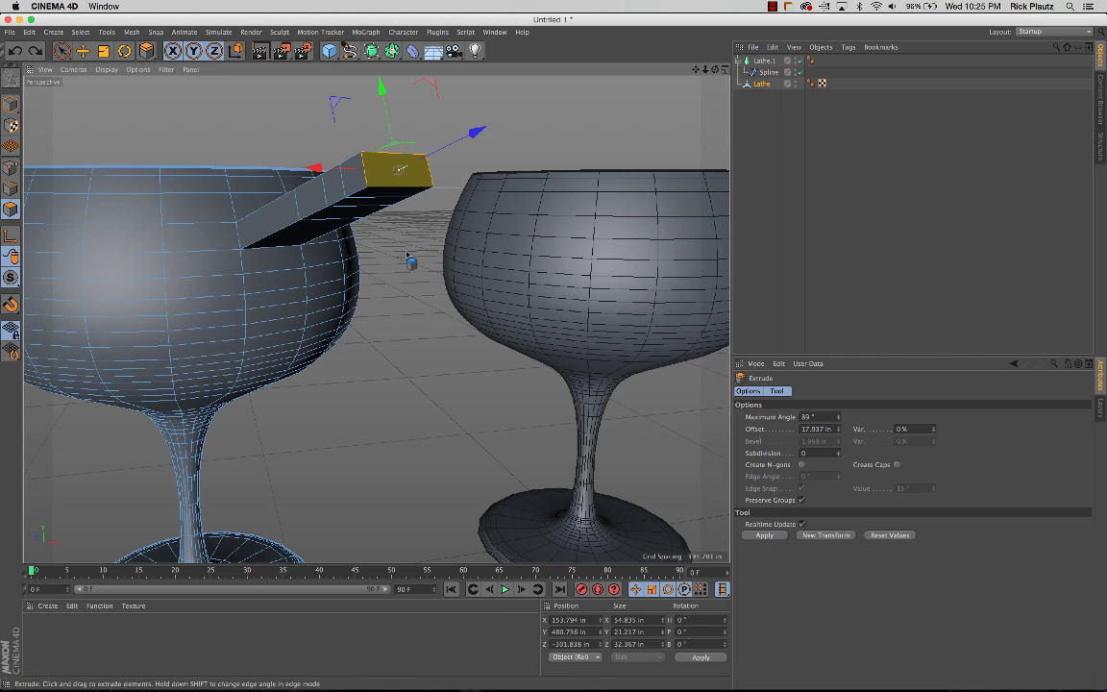
key("super+z")
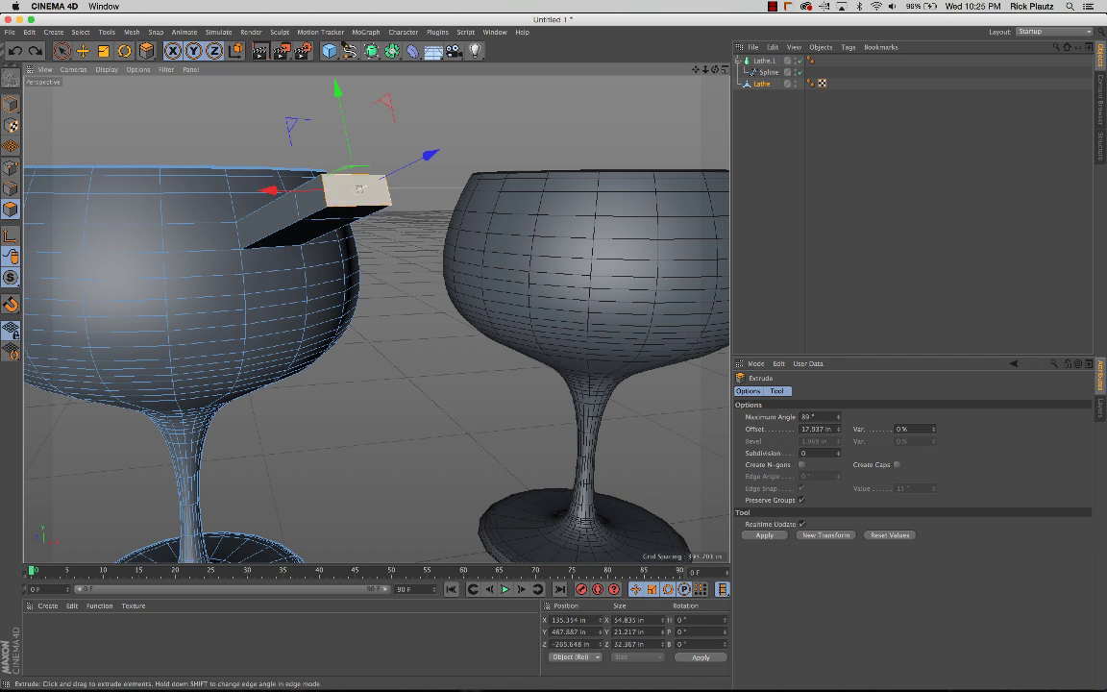
left_click_drag(231, 259, 252, 251)
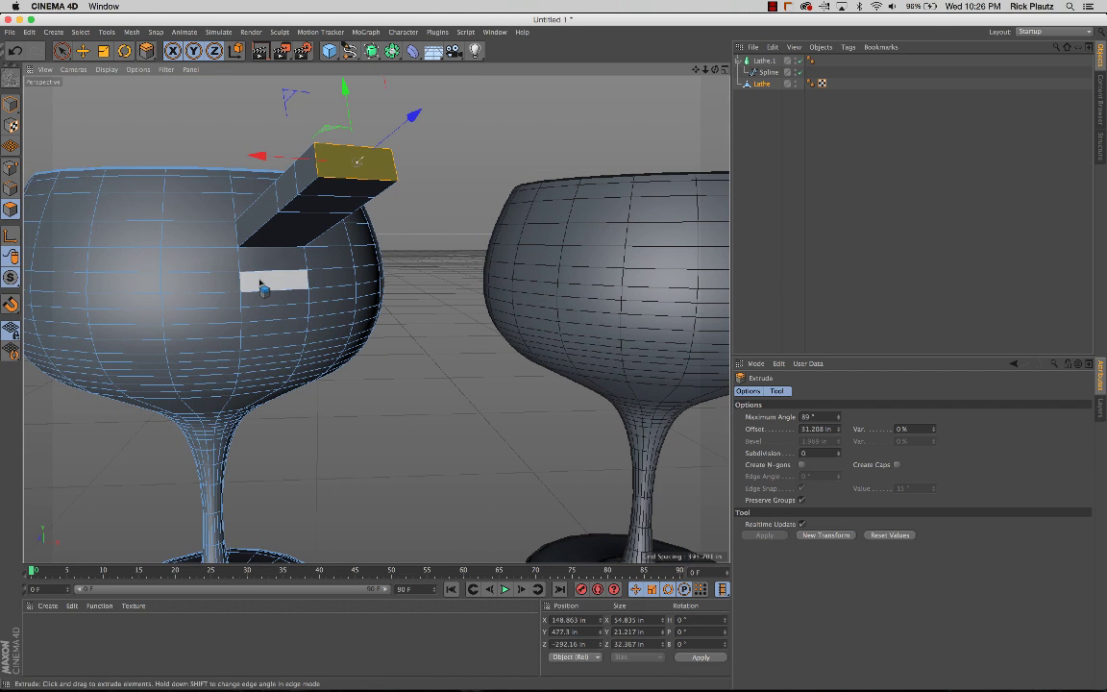
Select the bowl polygon just below the arm and extrude it into a second segmented arm, its last segment about 41 in long
key("space")
left_click(263, 282)
mouse_move(264, 303)
left_mouse_down("alt")
mouse_move(285, 315)
mouse_move(256, 286)
left_mouse_up("alt")
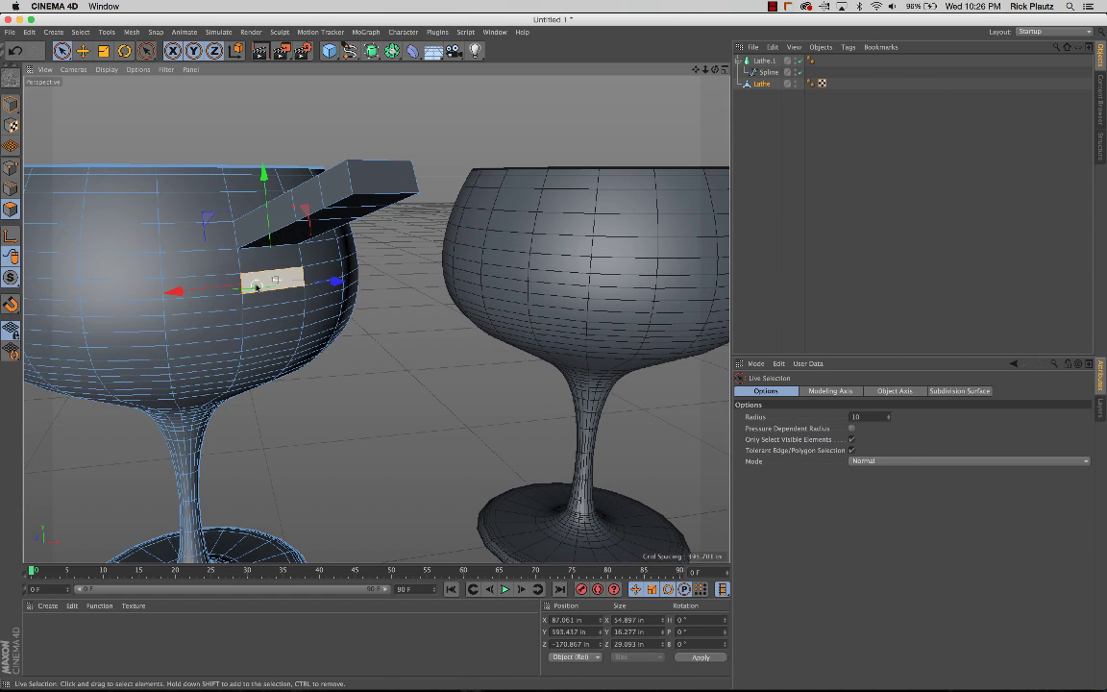
scroll(257, 287, "up", 2)
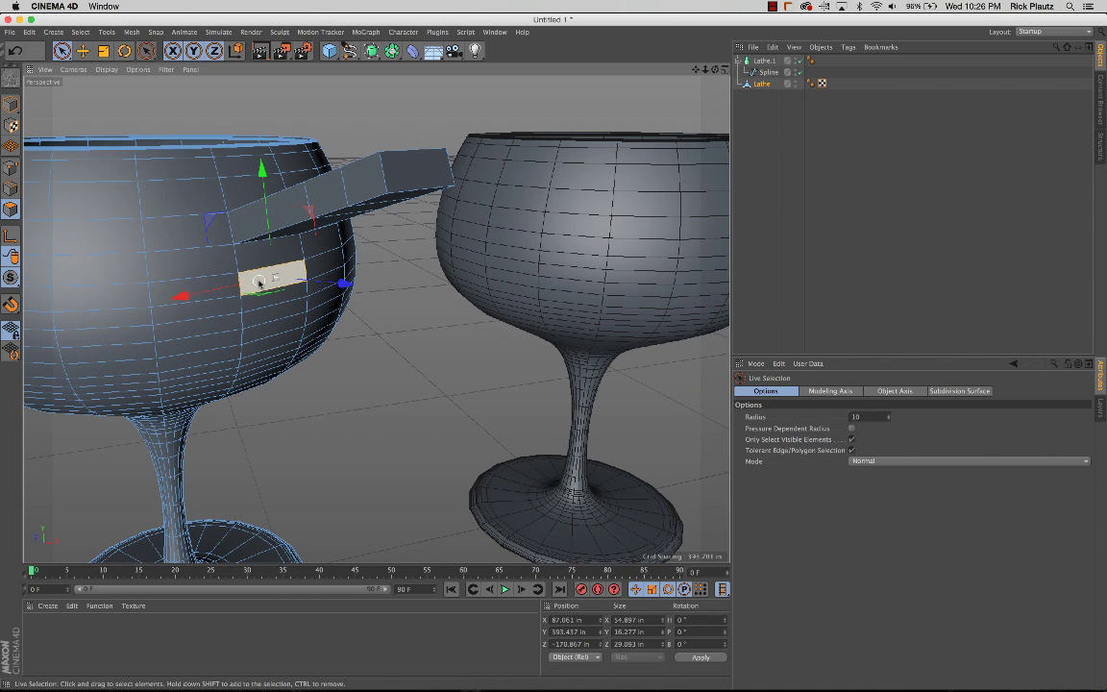
right_click(259, 281)
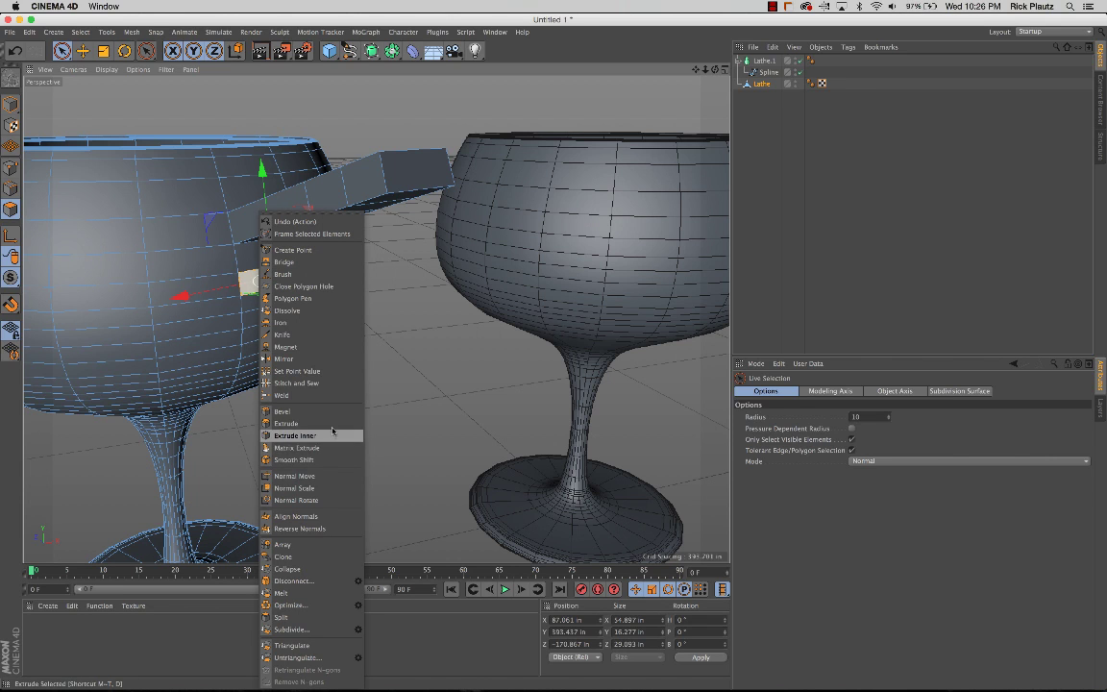
left_click(285, 423)
left_click_drag(251, 288, 433, 297)
key("super+z")
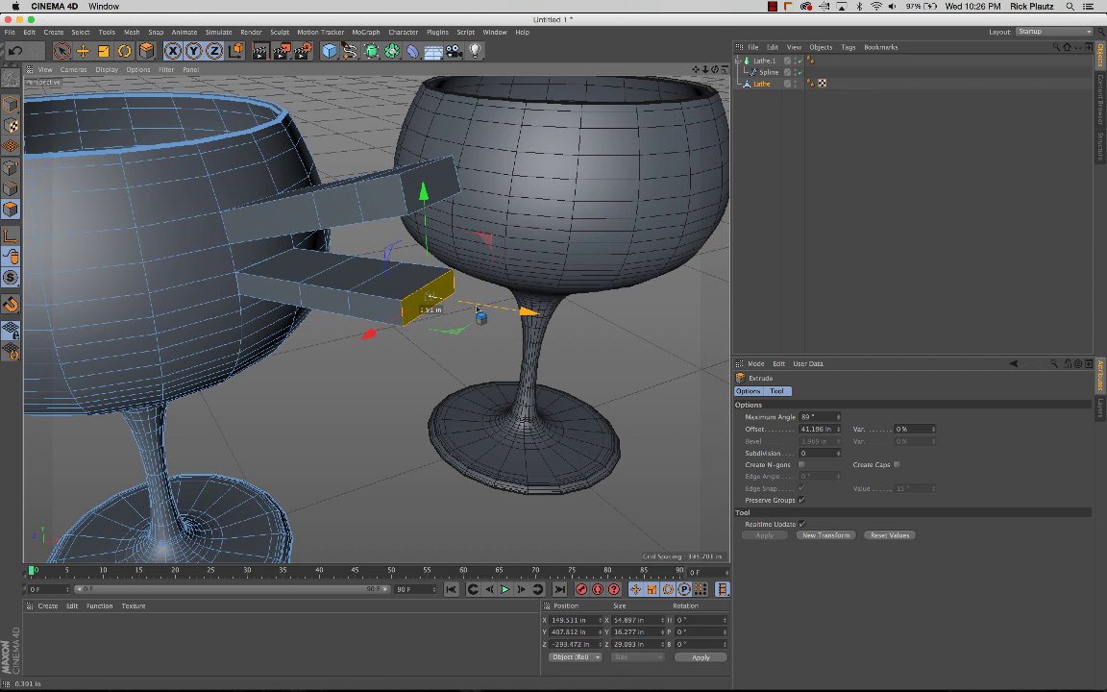
Try moving the end polygon of the lower arm outward and upward, and undo the moves
left_click_drag(458, 310, 500, 317)
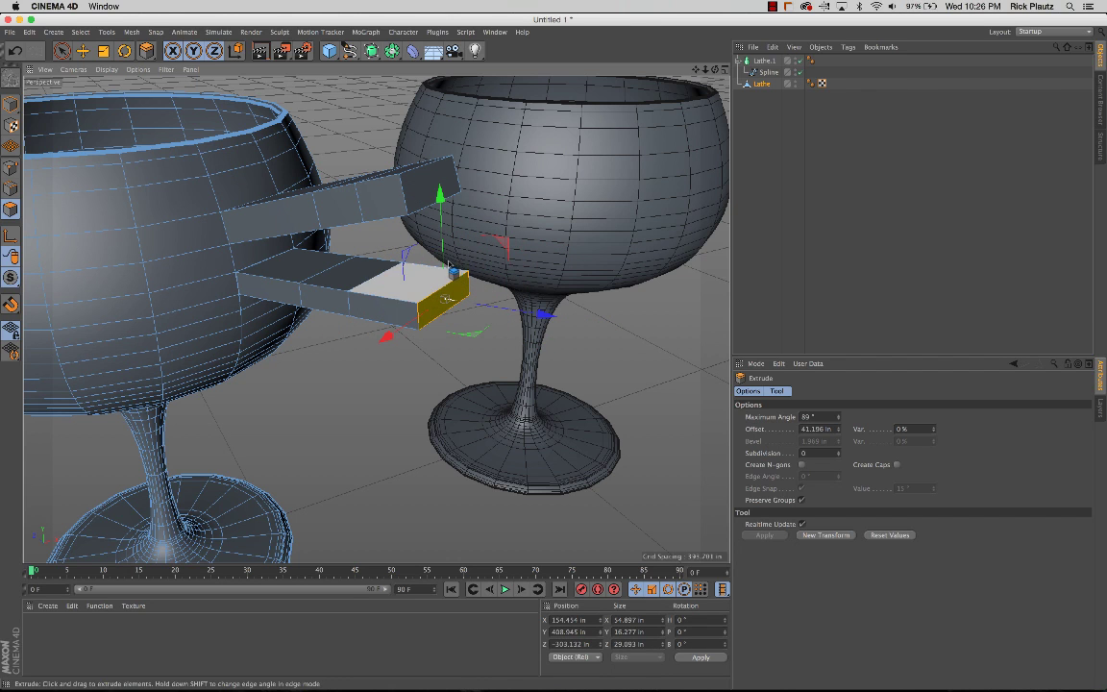
left_click_drag(434, 255, 431, 174)
key("super+z")
key("super+z")
key("super+z")
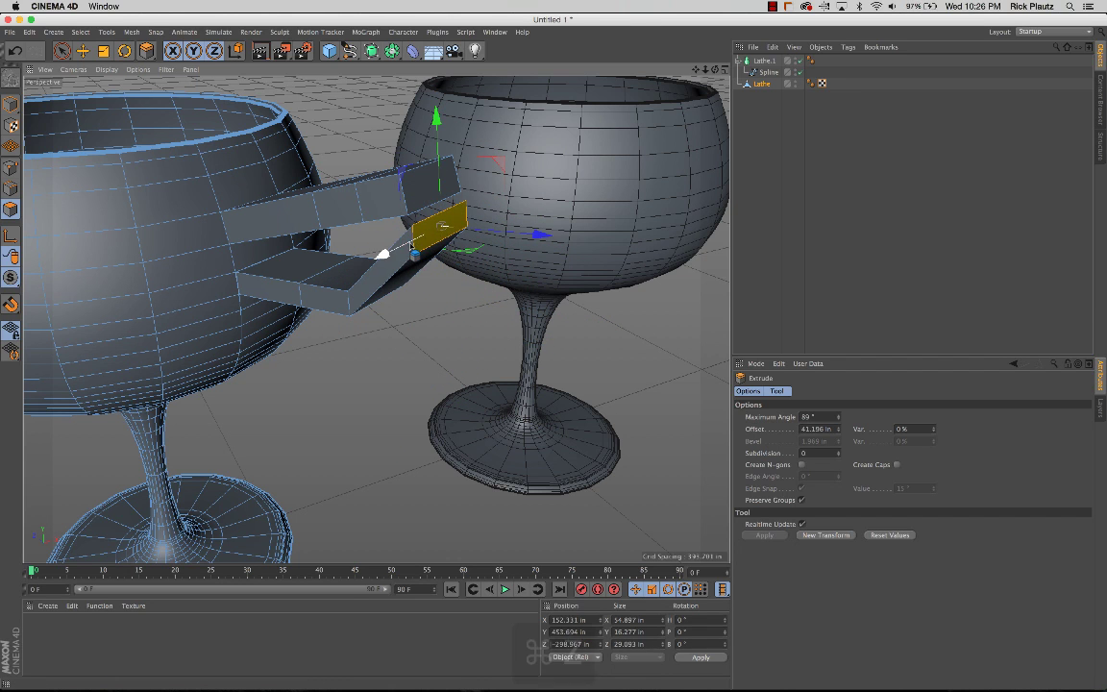
Select the facing polygons at the ends of the two arms and extrude them toward each other by about 18 in
left_click_drag(430, 315, 334, 286, "alt")
key("space")
right_click(334, 286)
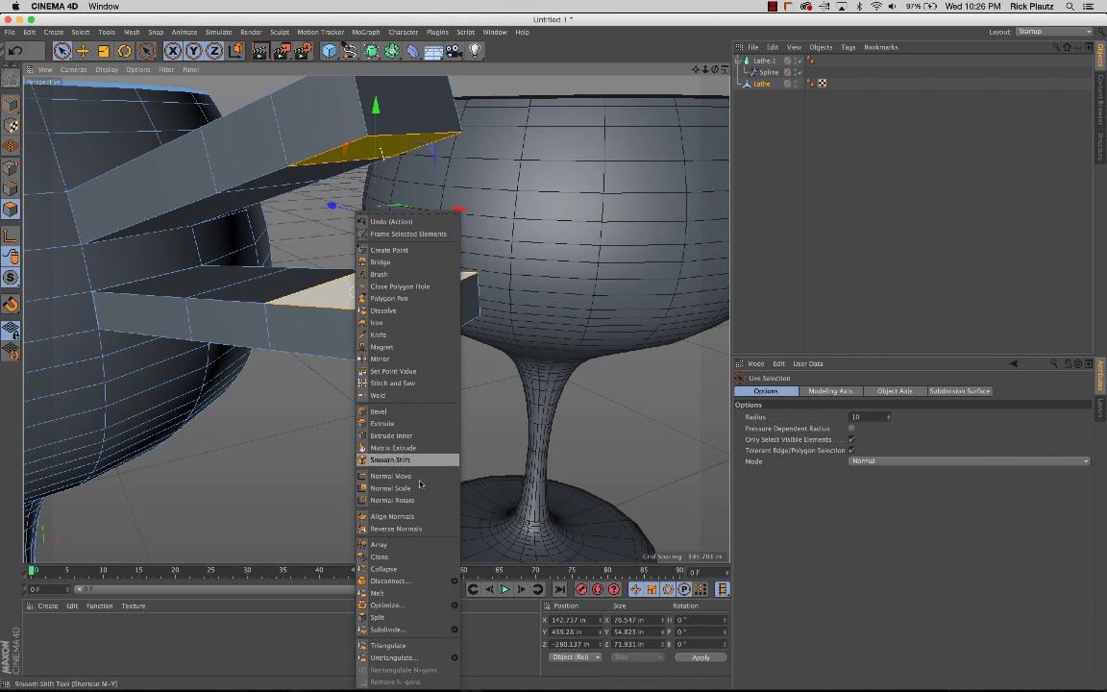
left_click(384, 422)
left_click_drag(349, 268, 434, 268)
Delete the two facing polygons between the upper and lower arm blocks
left_click_drag(337, 288, 346, 192, "alt")
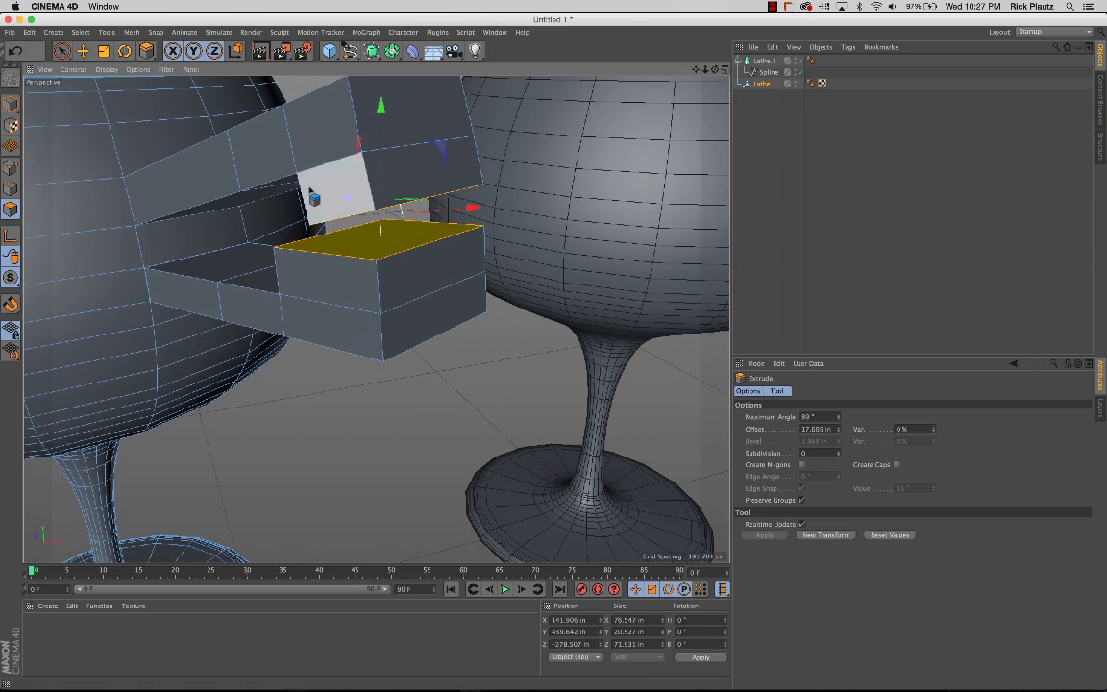
left_click_drag(374, 278, 410, 223, "alt")
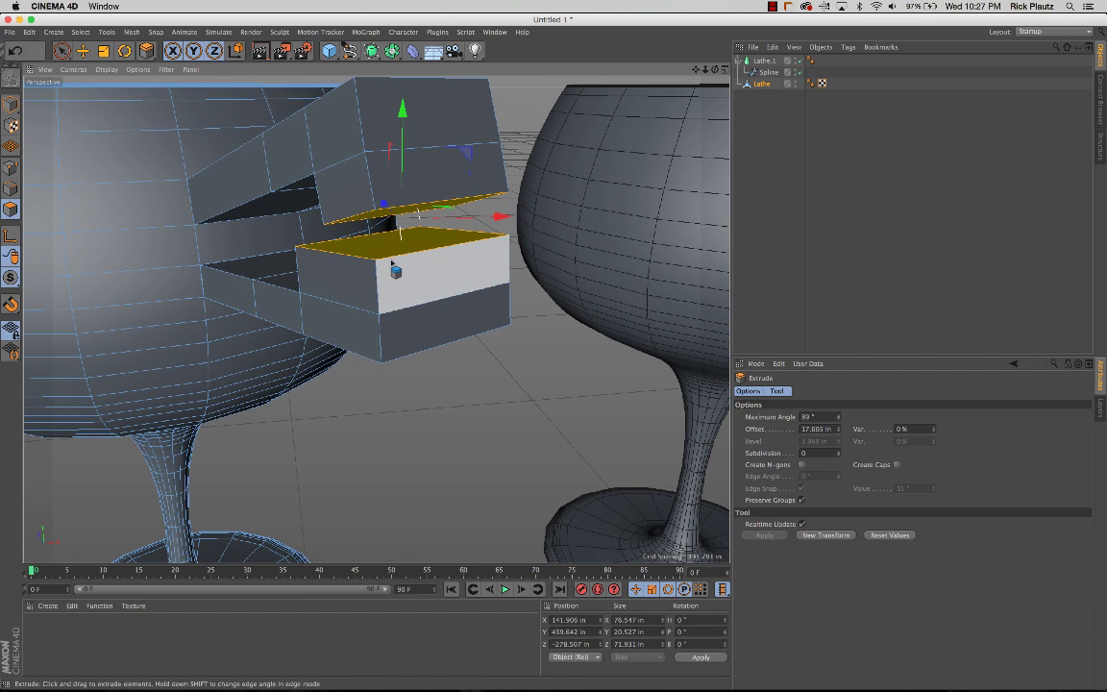
scroll(382, 260, "up", 5)
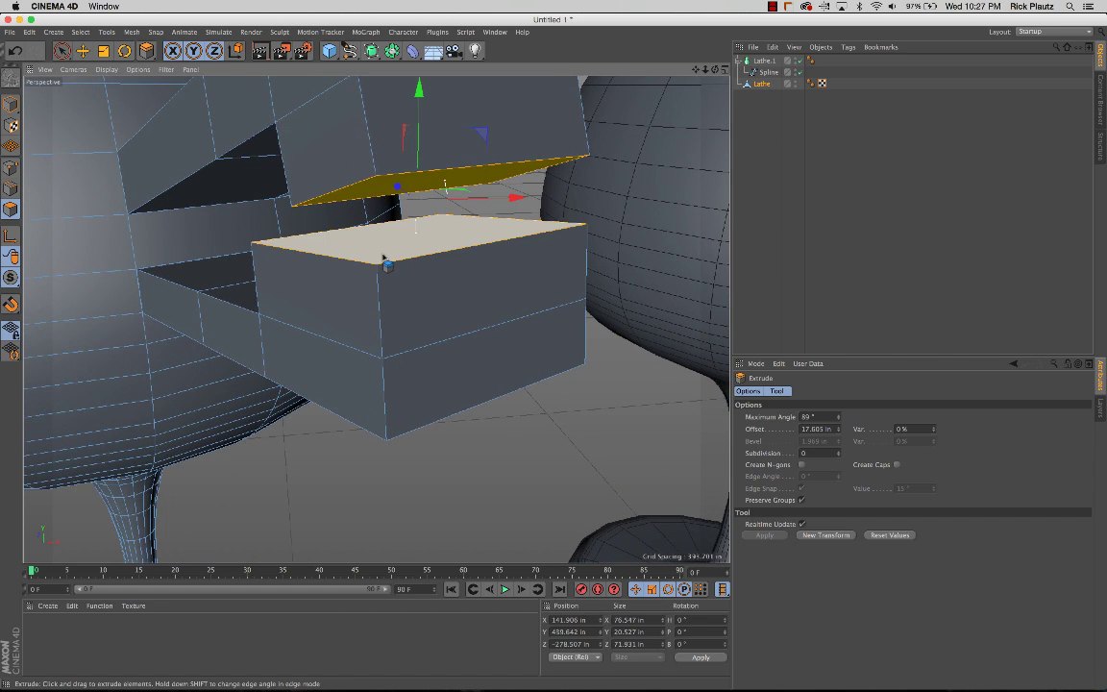
left_click_drag(383, 259, 323, 280, "alt")
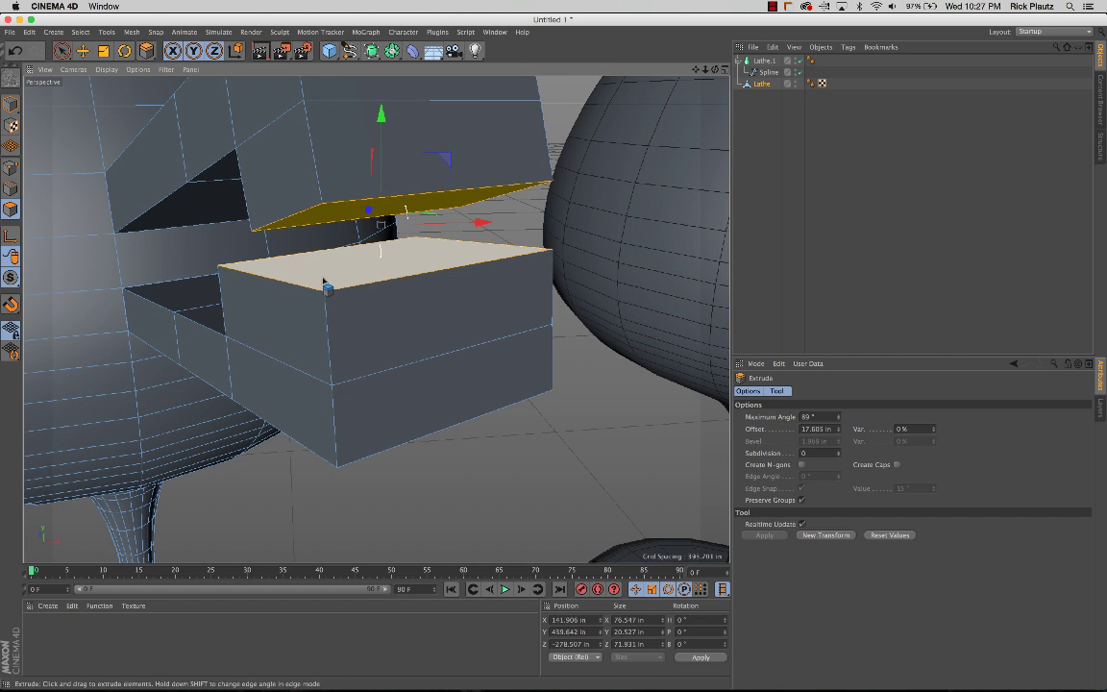
key("Delete")
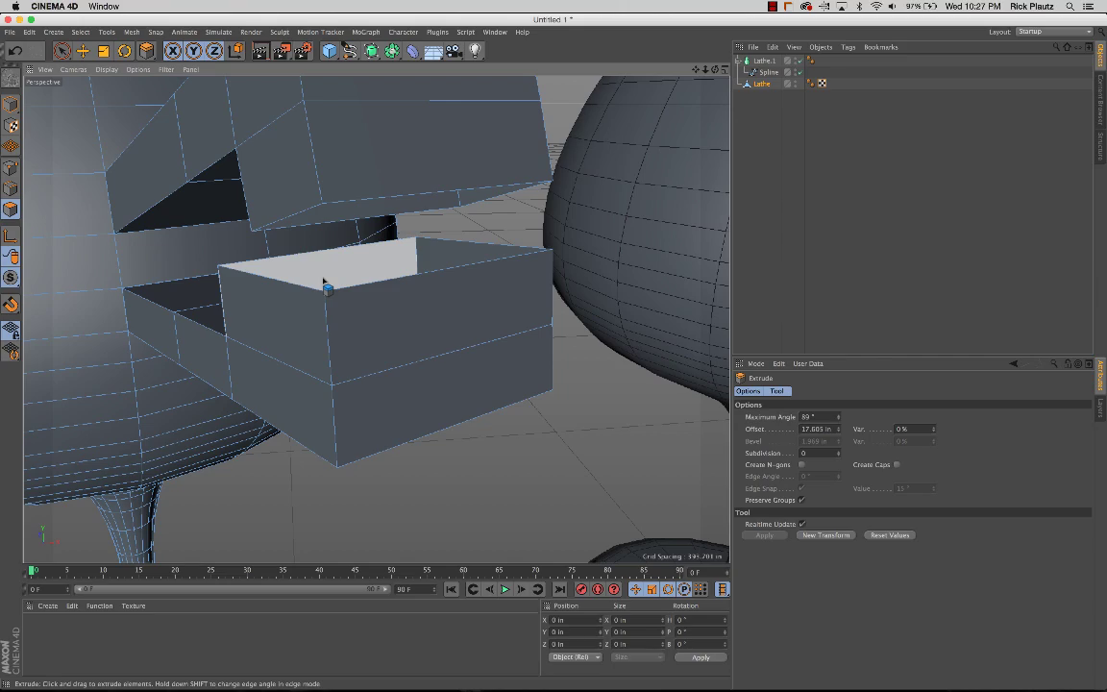
Select the facing outer corner points of the upper and lower arm blocks in point mode
mouse_move(323, 280)
left_mouse_down("alt")
mouse_move(314, 289)
mouse_move(244, 278)
mouse_move(229, 304)
mouse_move(298, 313)
mouse_move(365, 291)
mouse_move(363, 312)
mouse_move(302, 278)
left_mouse_up("alt")
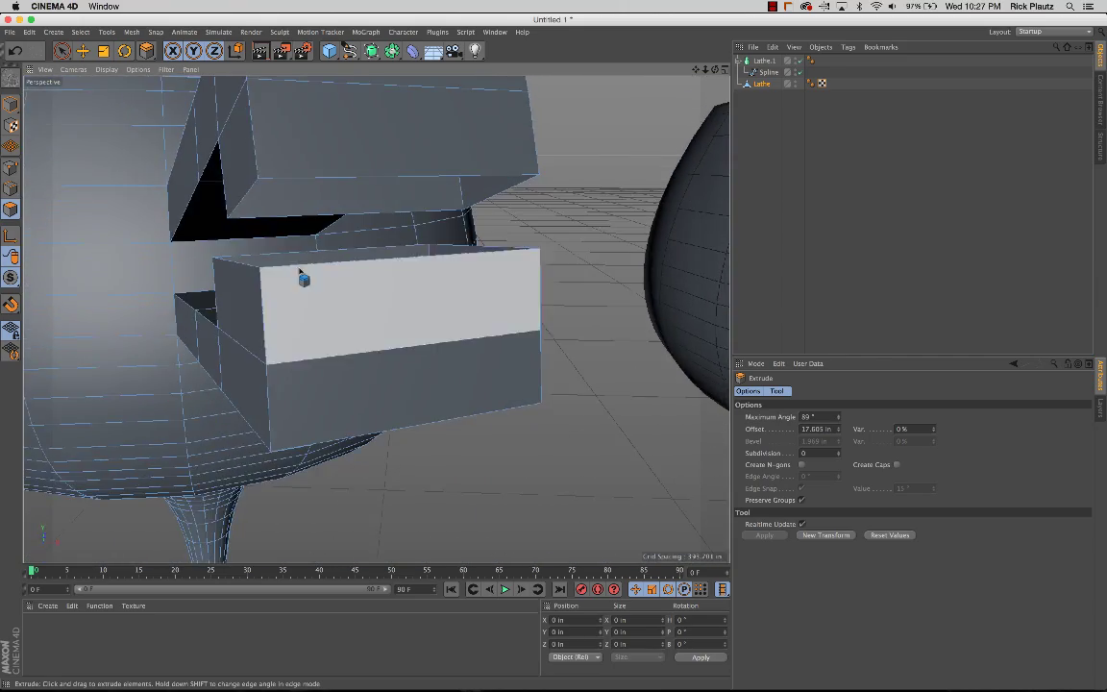
left_click_drag(326, 234, 349, 274, "alt")
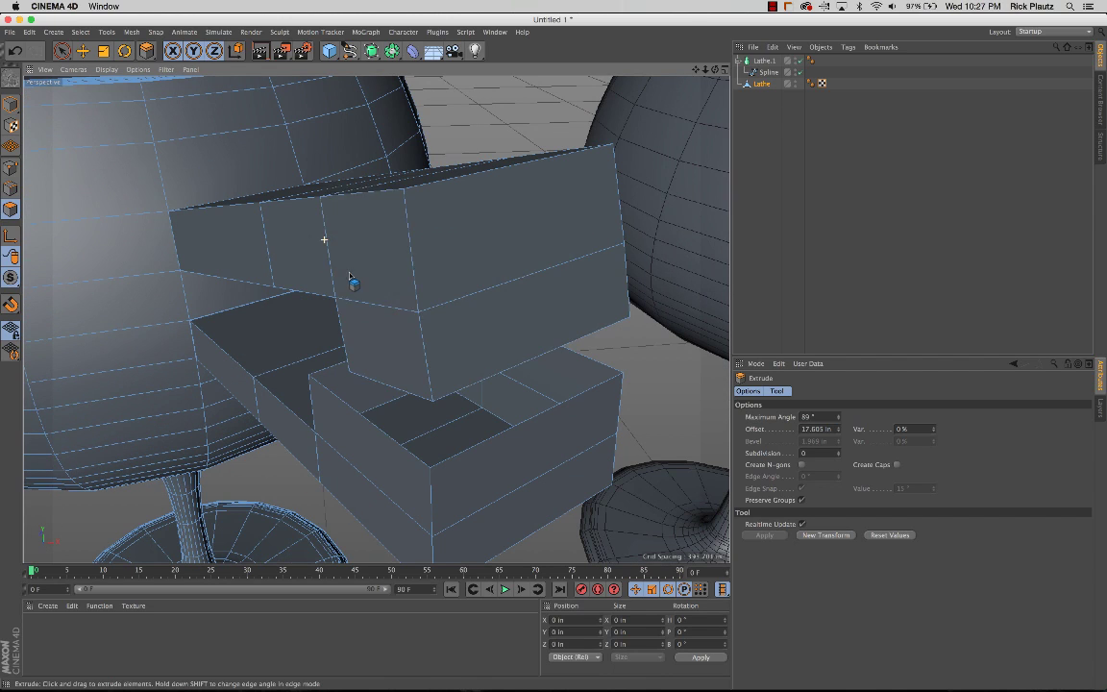
left_click_drag(464, 444, 484, 420, "alt")
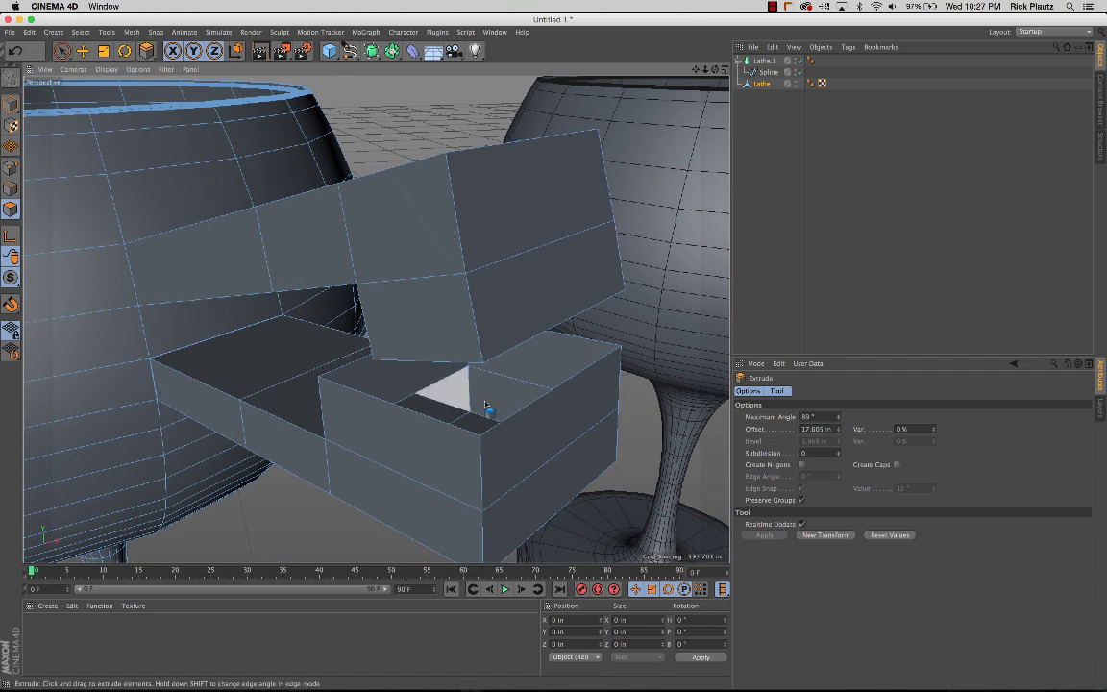
left_click_drag(420, 366, 281, 342, "alt")
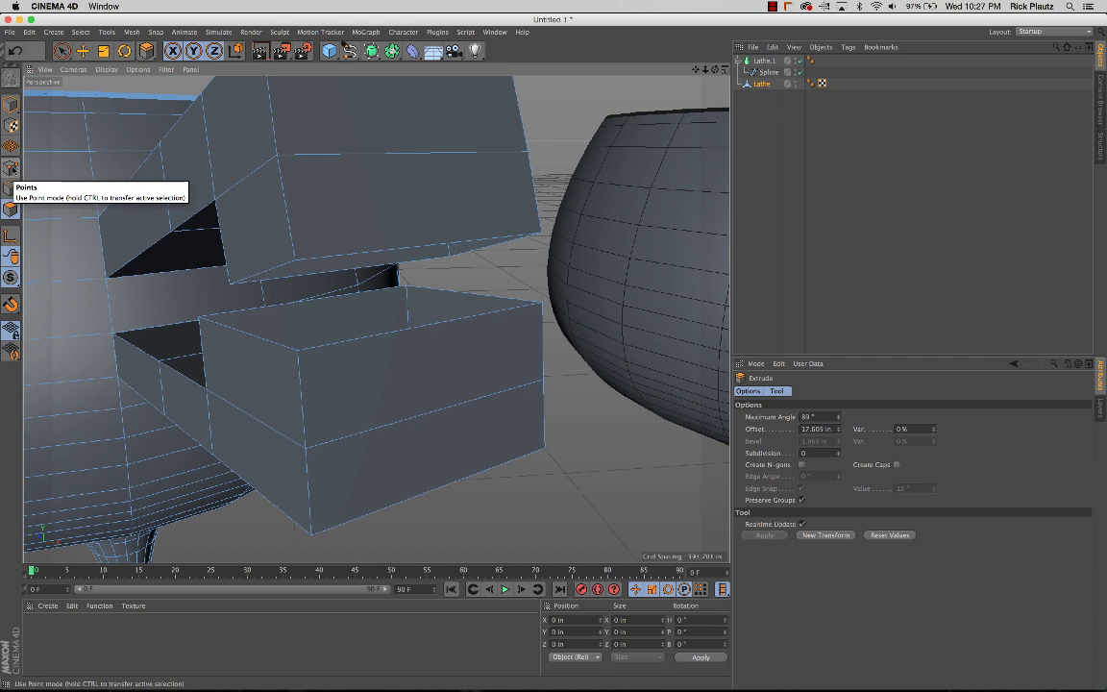
left_click(11, 169)
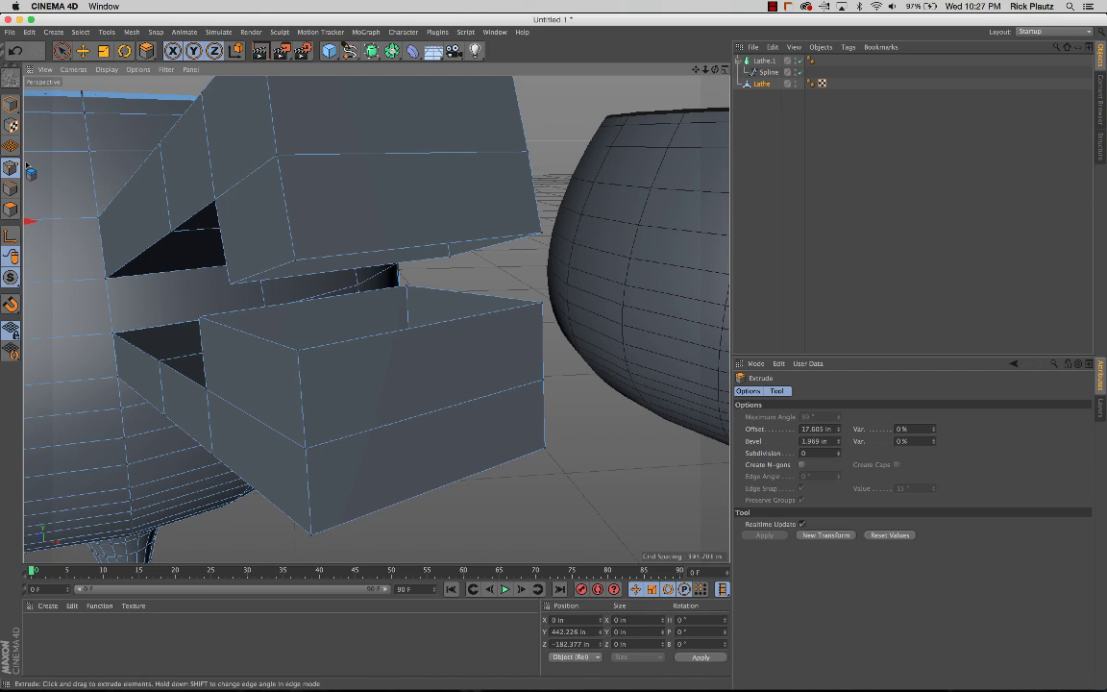
mouse_move(347, 382)
left_mouse_down("alt")
mouse_move(307, 371)
mouse_move(378, 395)
mouse_move(316, 376)
mouse_move(346, 383)
left_mouse_up("alt")
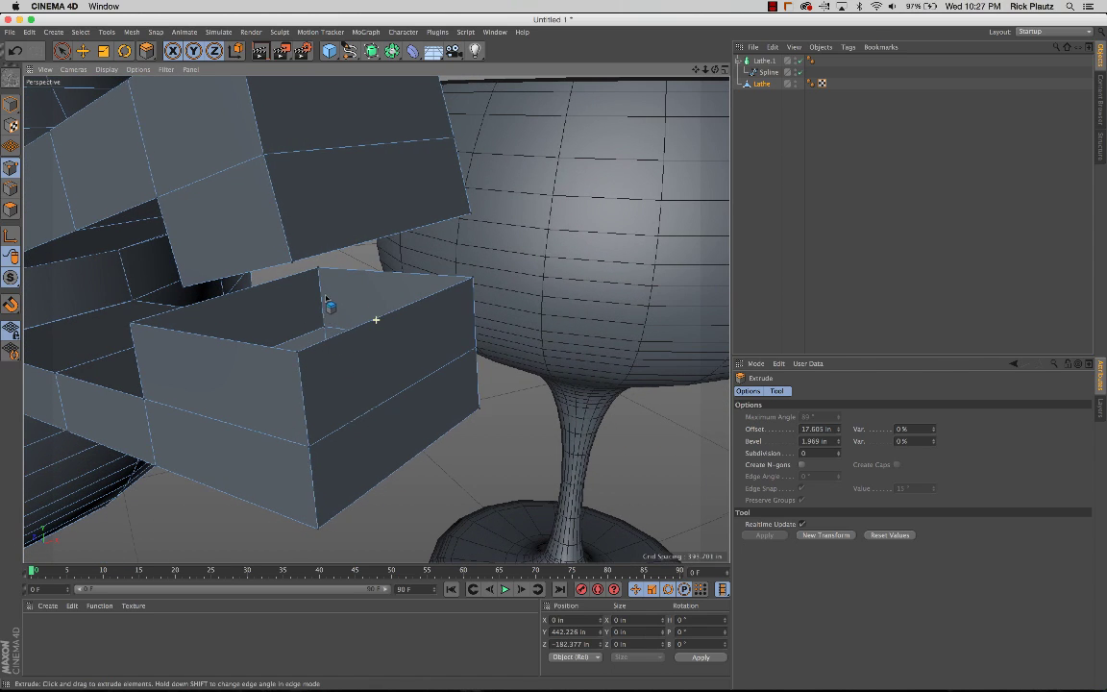
left_click_drag(326, 305, 260, 296, "alt")
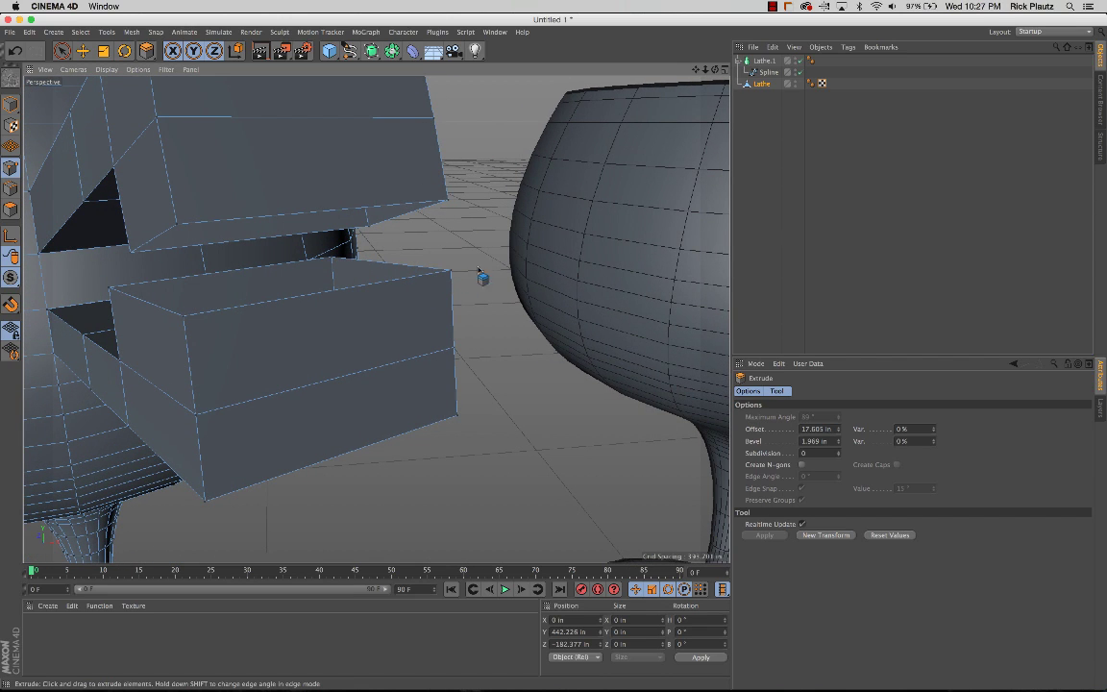
key("space")
left_click(446, 200)
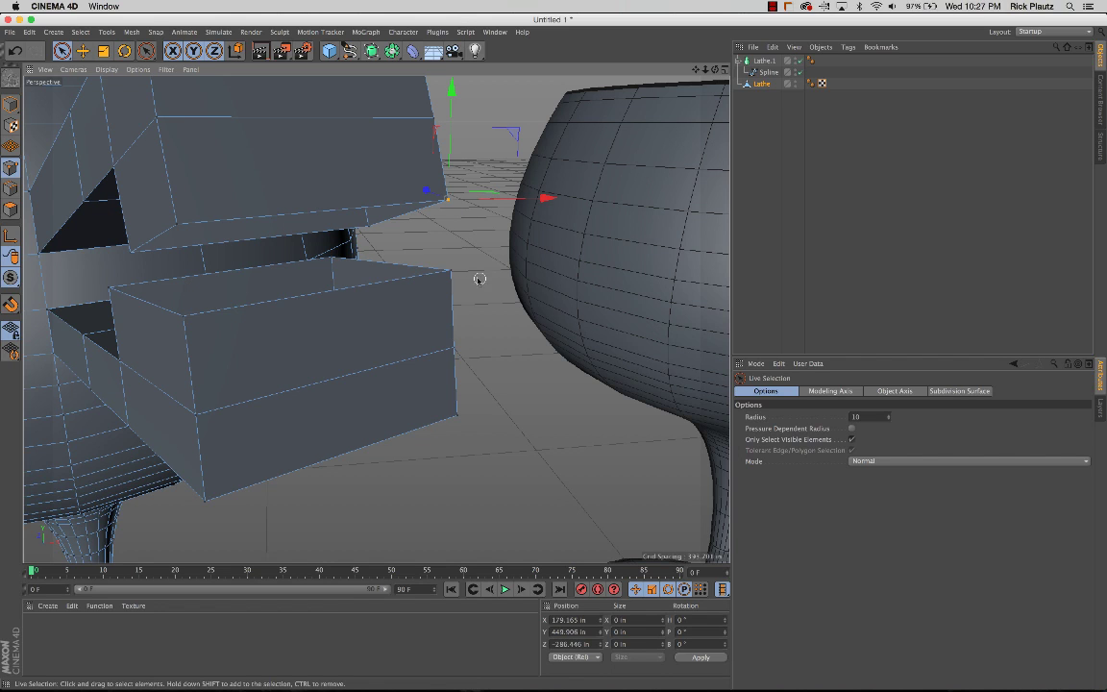
left_click(451, 271, "shift")
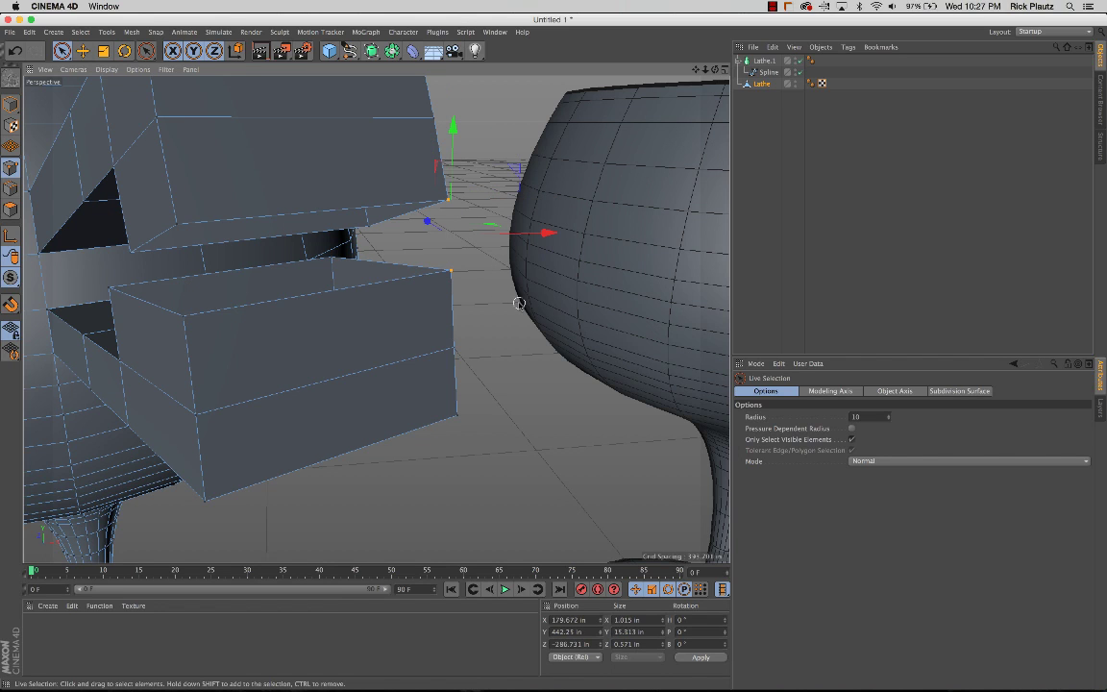
right_click(451, 273)
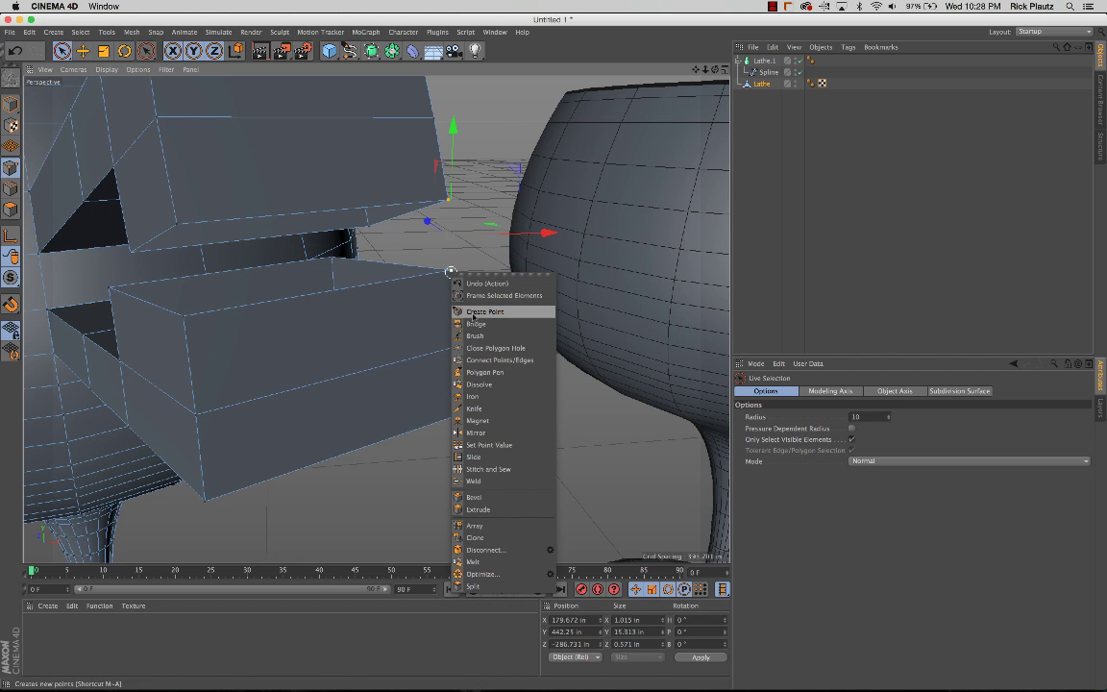
left_click(413, 318)
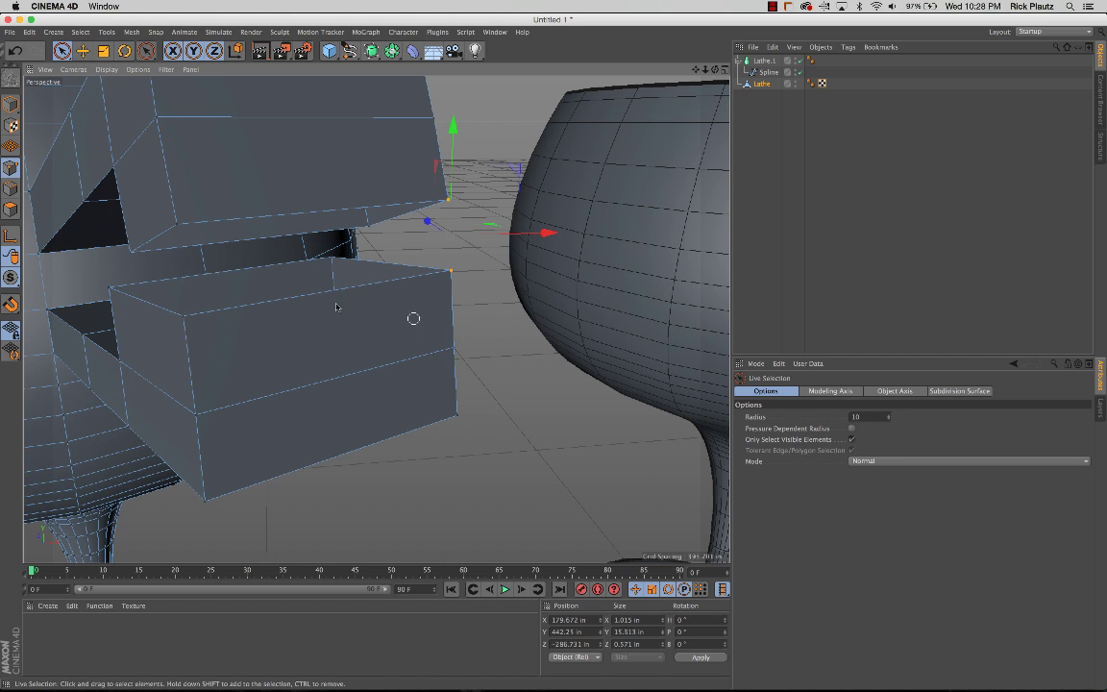
left_click(10, 209)
left_click(336, 318)
right_click(384, 331)
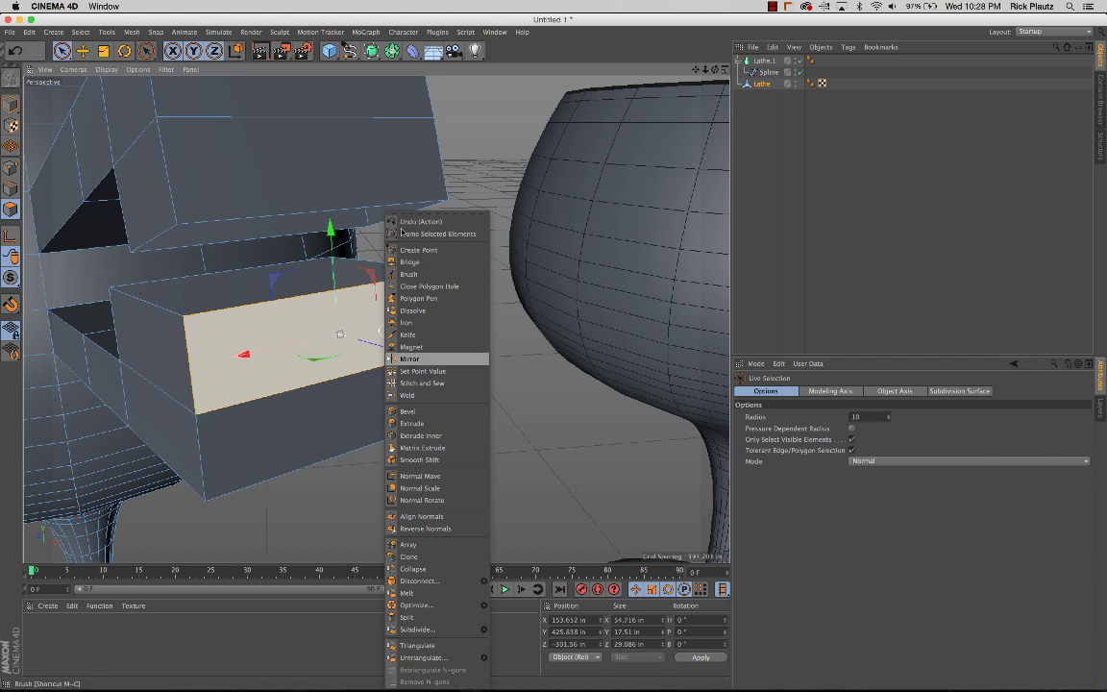
left_click(268, 421)
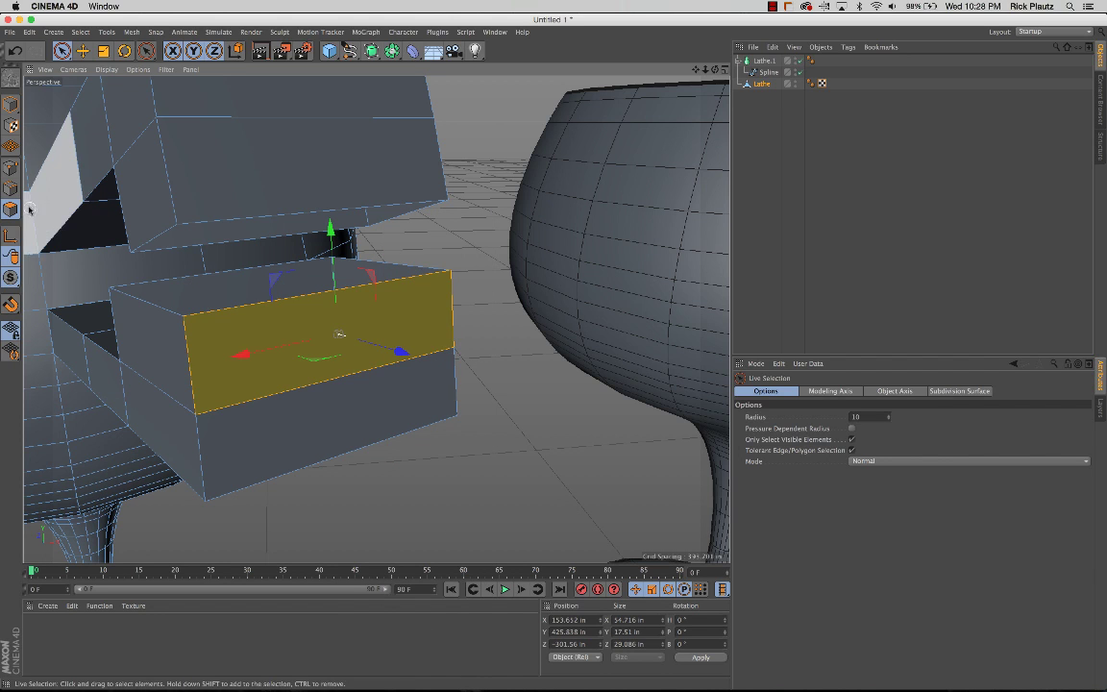
In point mode, weld the first pair of facing outer corner points of the two arm blocks at their midpoint
left_click(10, 152)
left_click(452, 269)
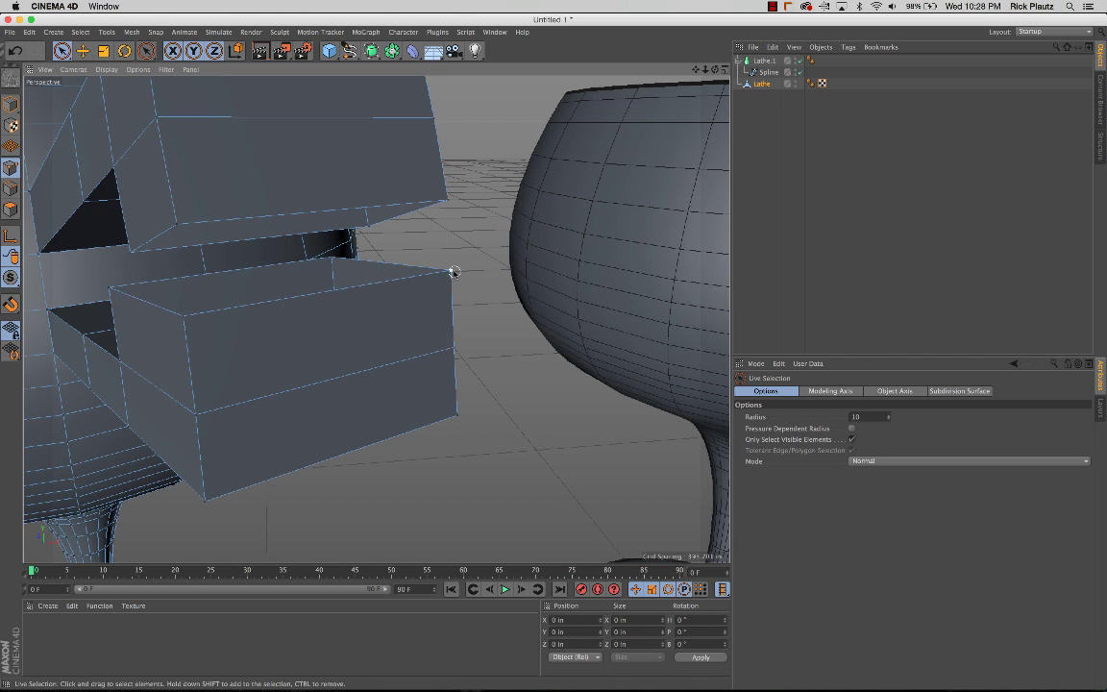
left_click(448, 199)
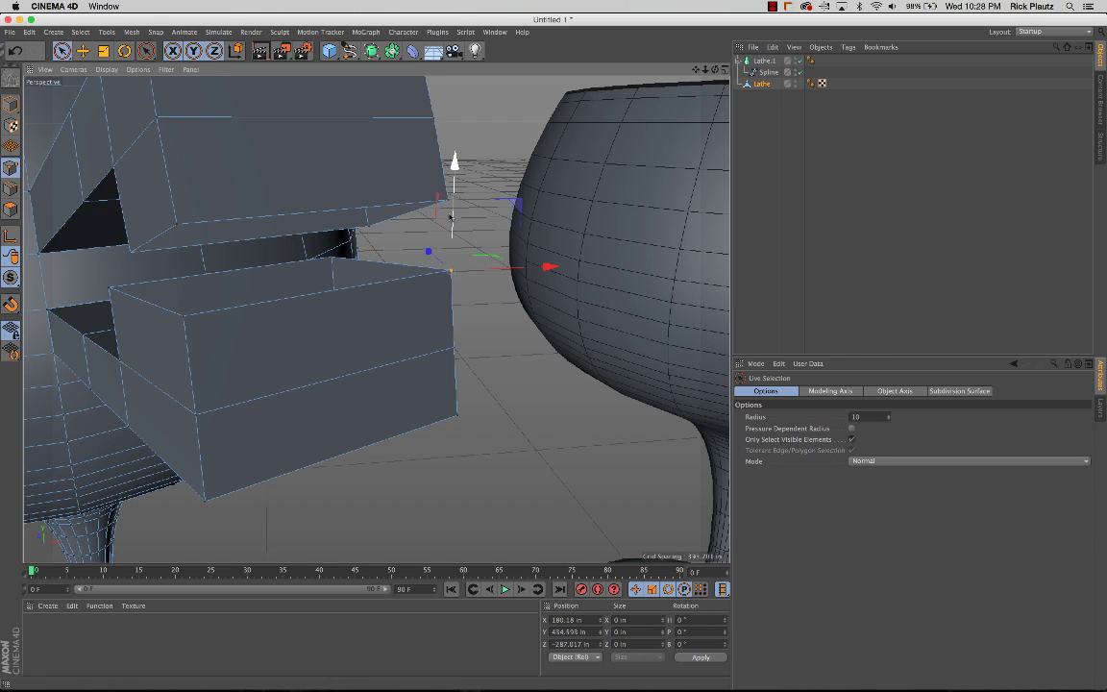
left_click(452, 270, "shift")
right_click(443, 297)
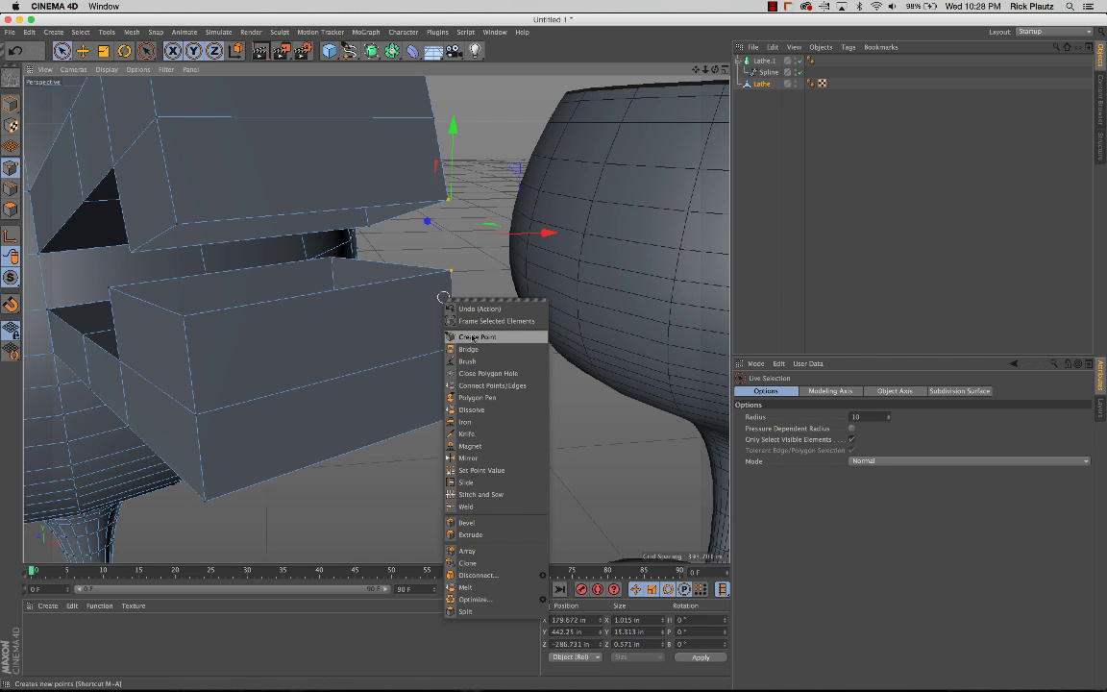
left_click(480, 507)
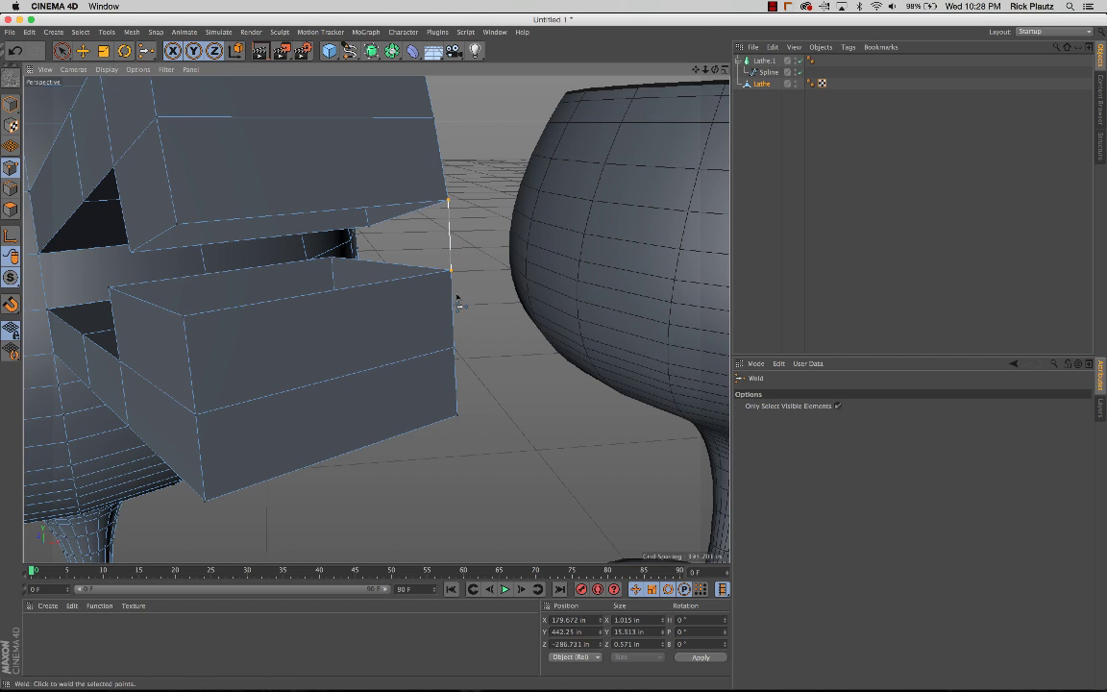
left_click(462, 245)
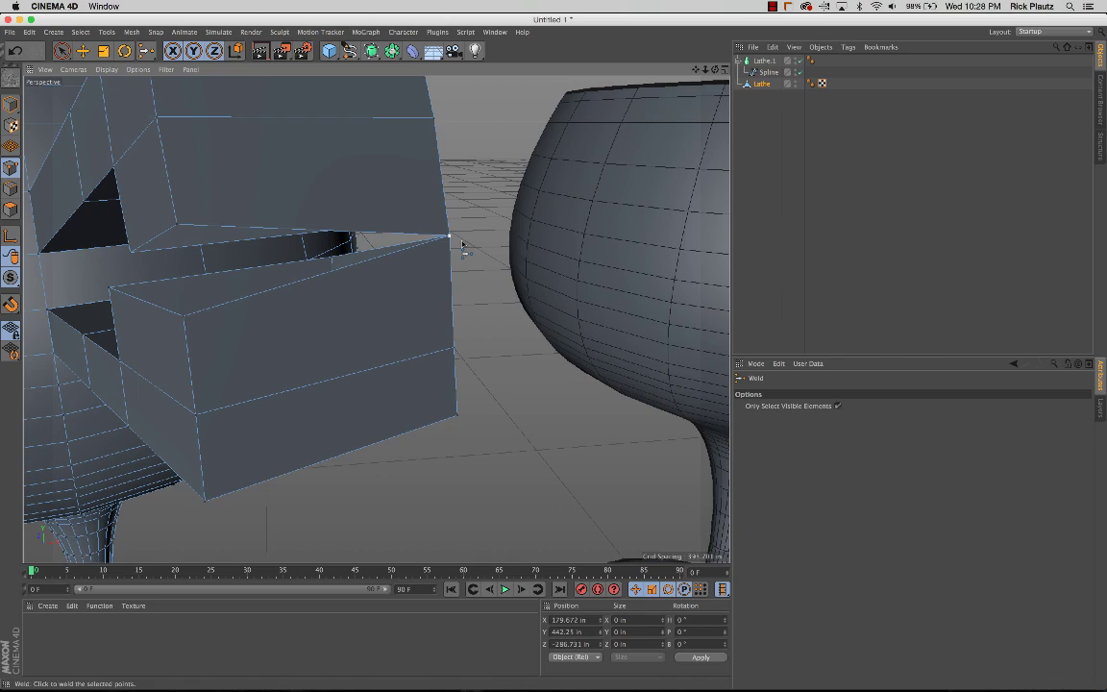
Weld the other pair of facing outer corner points together at the upper block's point
mouse_move(413, 273)
left_mouse_down("alt")
mouse_move(306, 267)
mouse_move(385, 278)
mouse_move(460, 262)
mouse_move(409, 279)
left_mouse_up("alt")
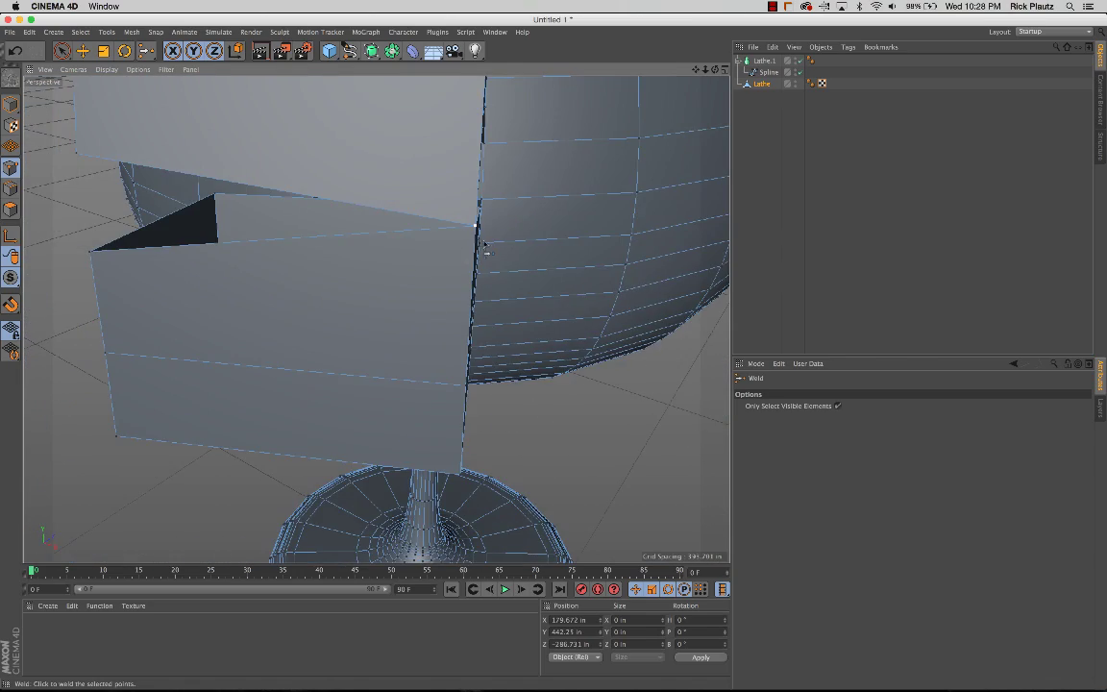
left_click_drag(486, 247, 376, 259, "alt")
left_click_drag(430, 287, 475, 296, "alt")
left_click_drag(368, 316, 395, 289, "alt")
right_click_drag(398, 283, 477, 287, "alt")
left_click_drag(478, 284, 450, 279, "alt")
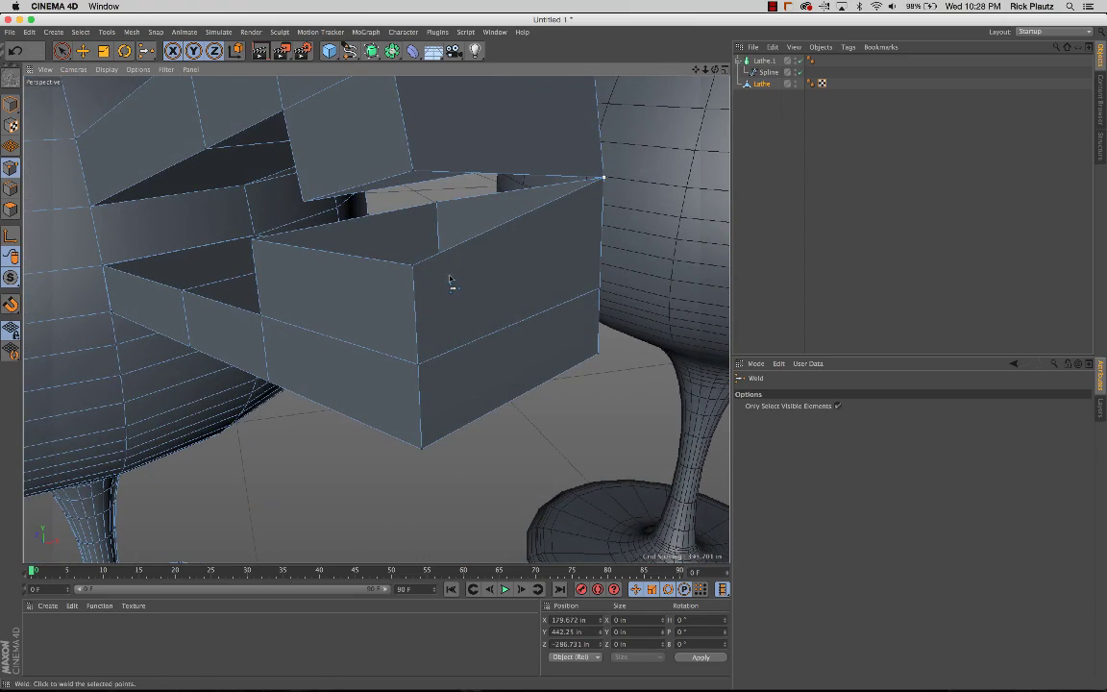
key("space")
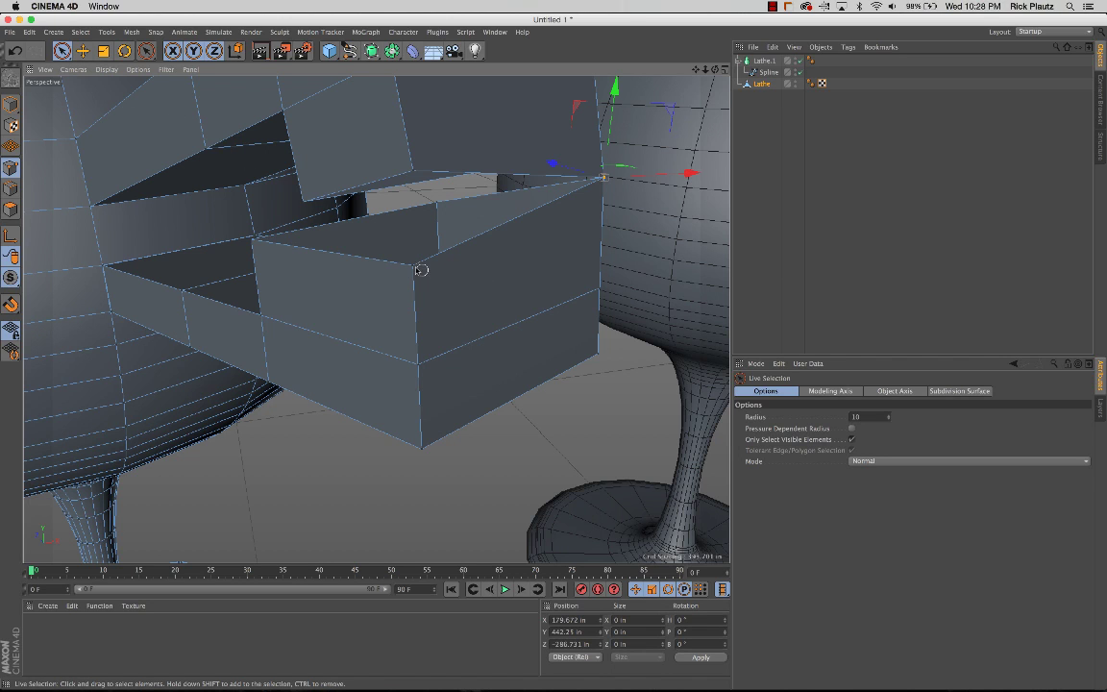
left_click(410, 266)
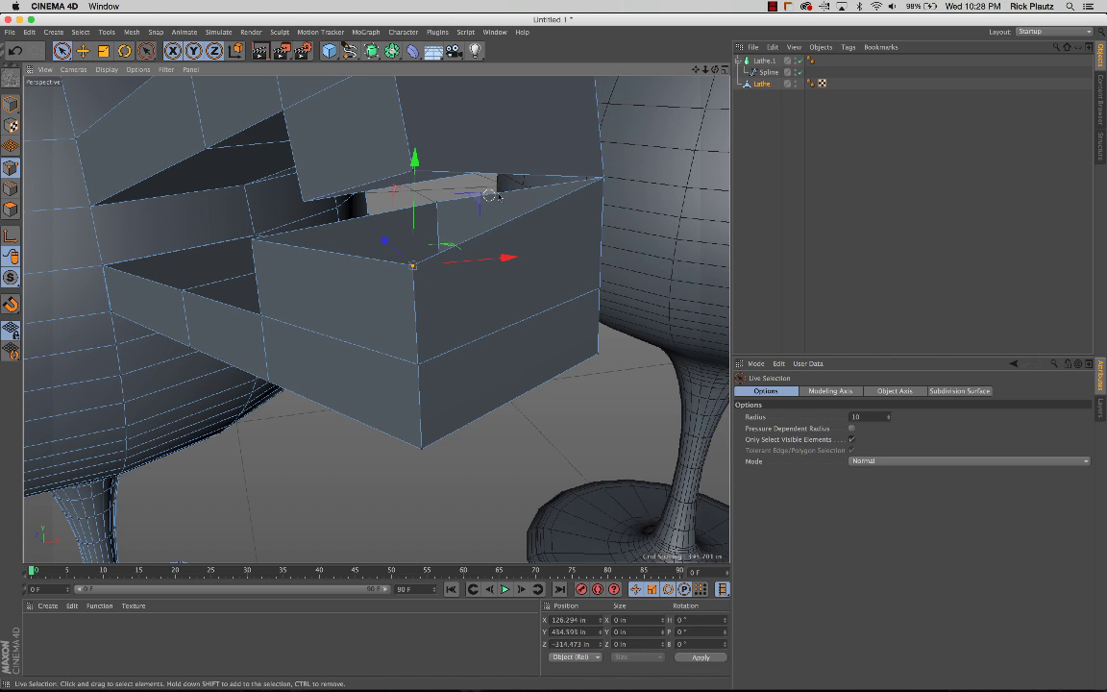
left_click(420, 164, "shift")
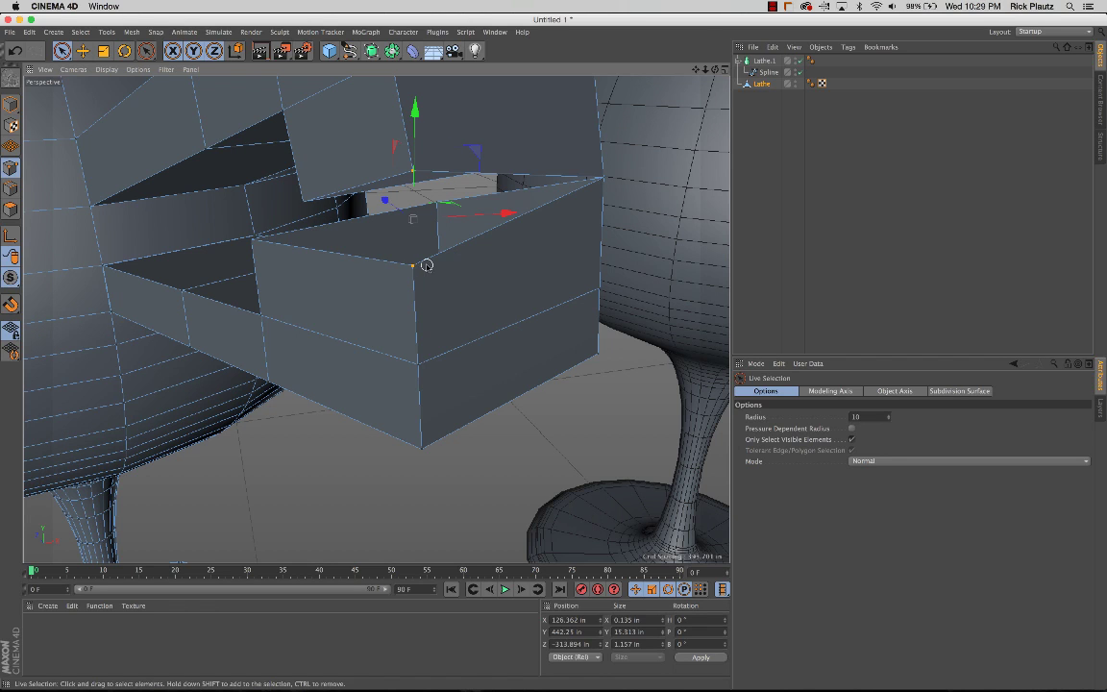
key("m")
key("q")
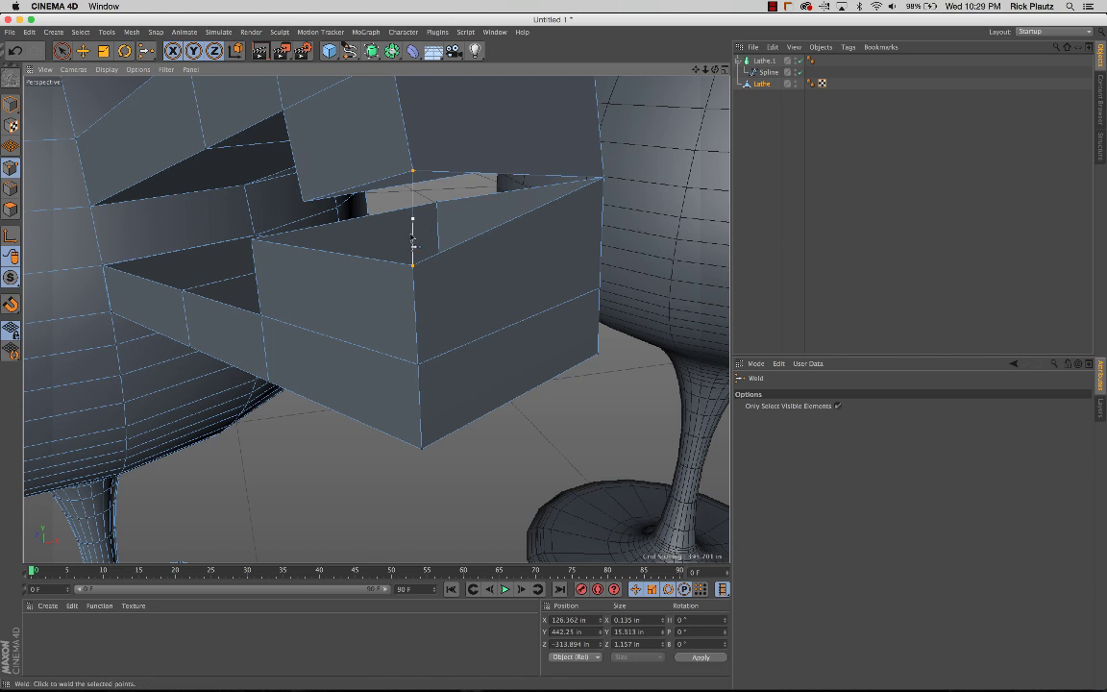
left_click(414, 172)
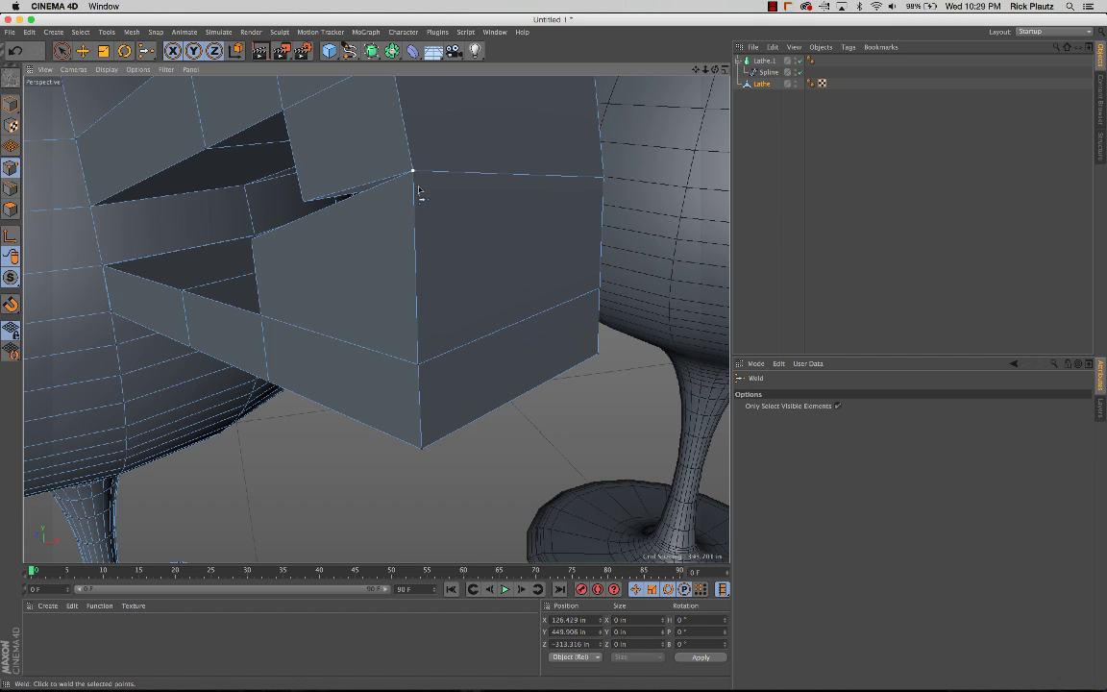
Weld the adjacent pair of inner corner points, on the bowl side of the blocks, at the lower block's point
left_click_drag(403, 187, 378, 215, "alt")
middle_click_drag(404, 211, 492, 195, "alt")
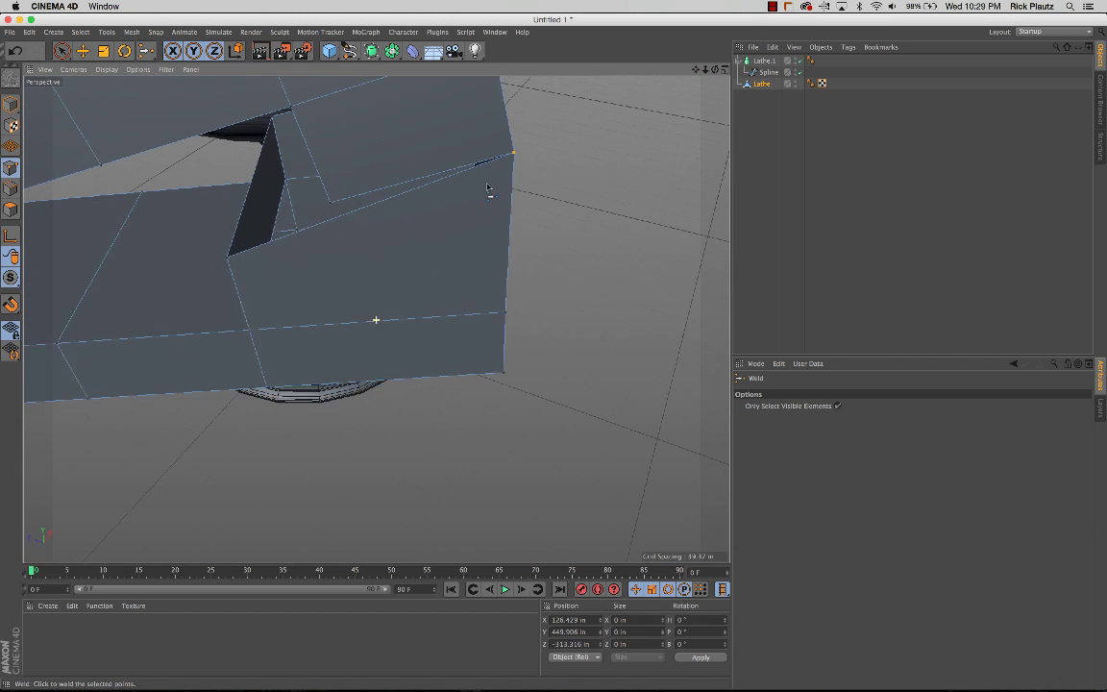
left_click_drag(399, 234, 349, 238, "alt")
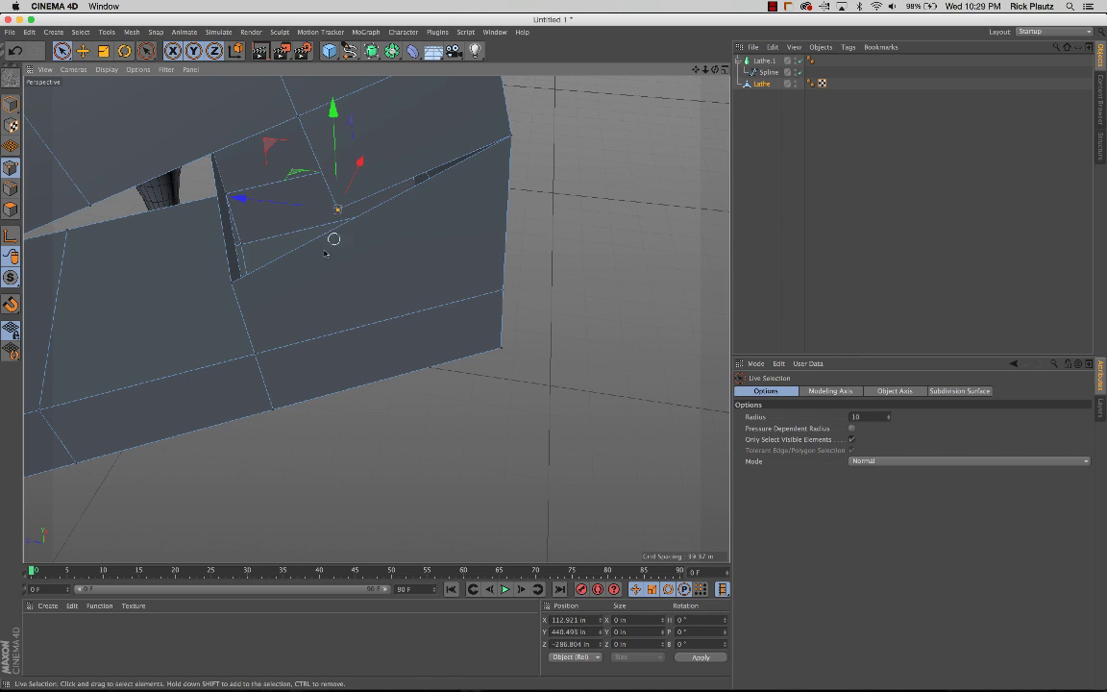
left_click(230, 285, "shift")
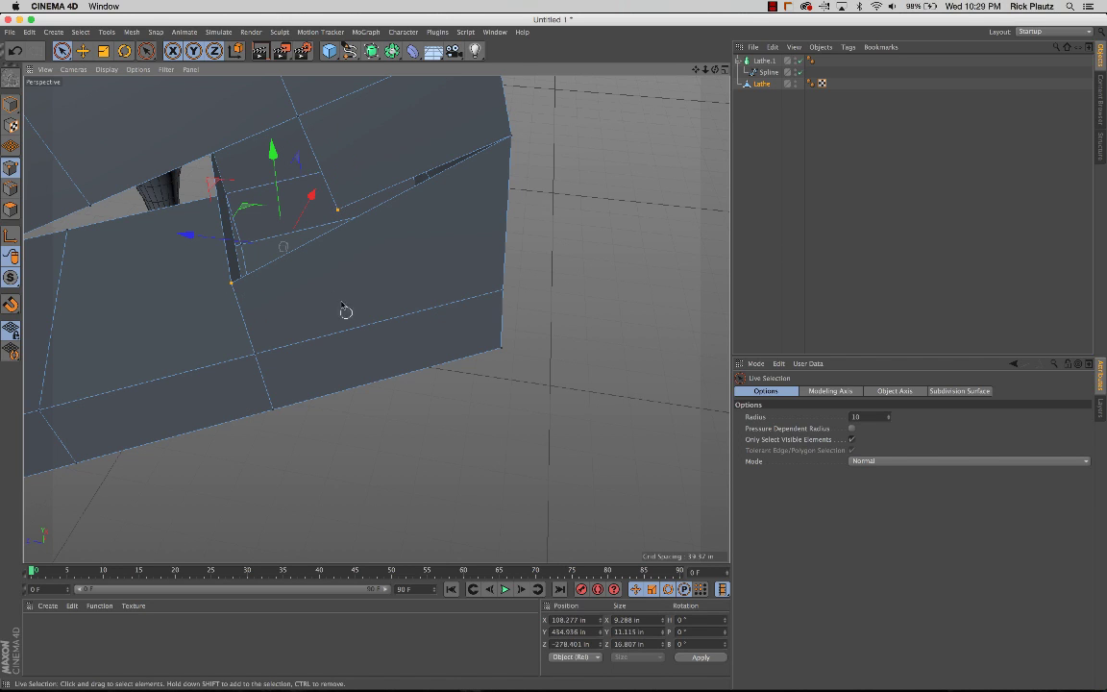
key("m")
key("q")
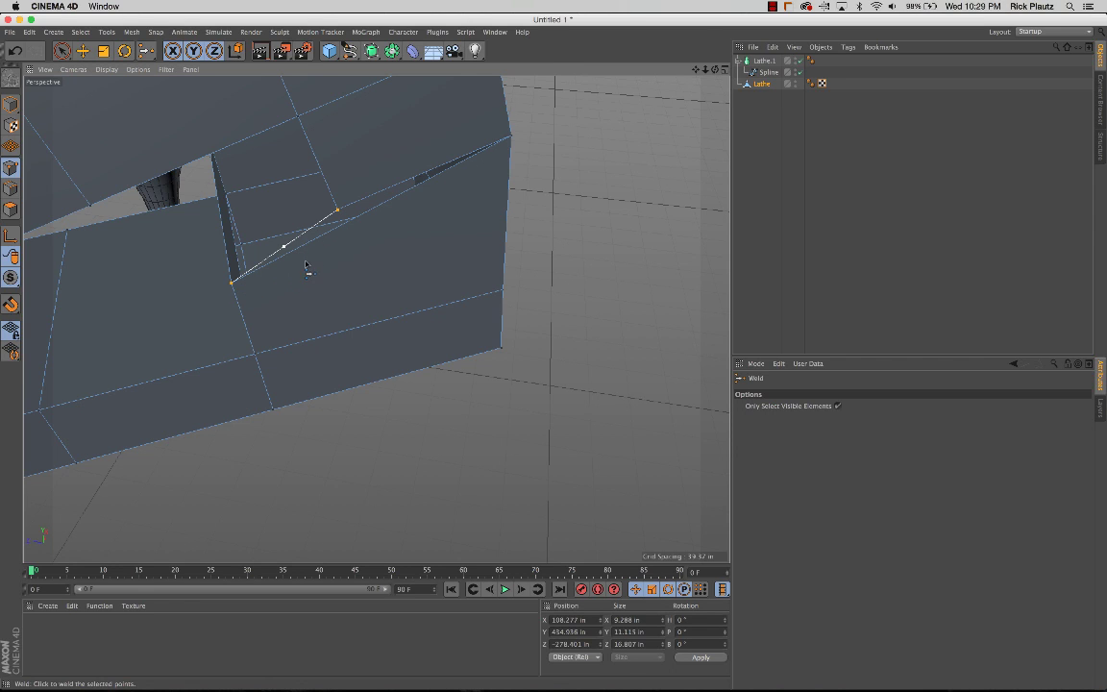
left_click_drag(306, 268, 413, 217, "alt")
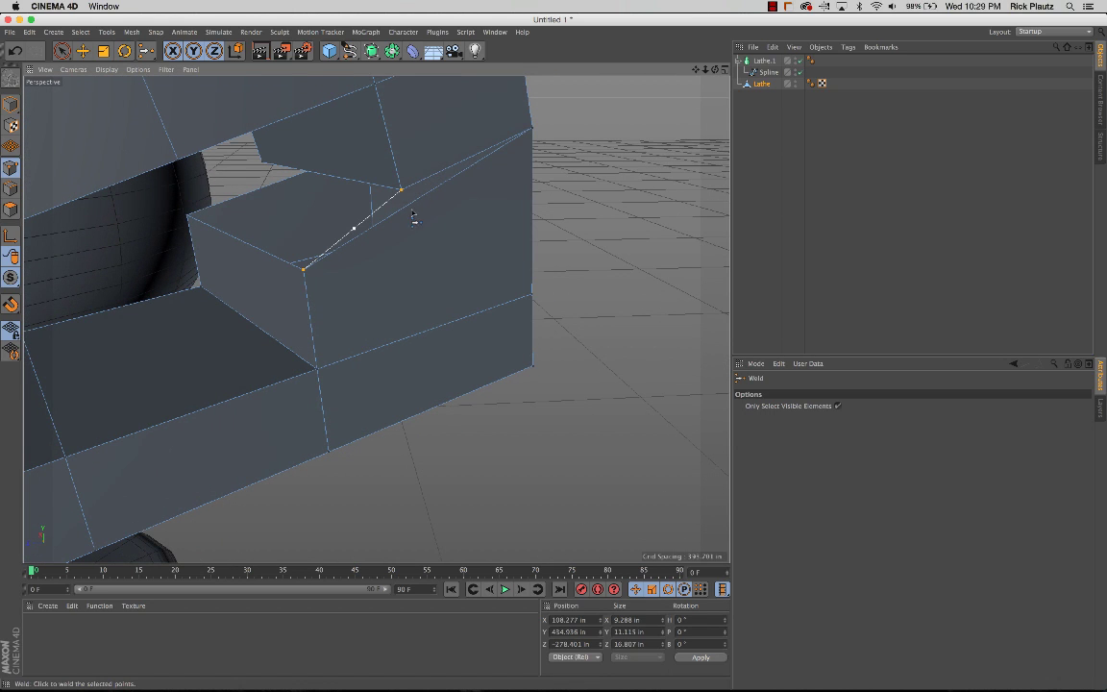
left_click(303, 272)
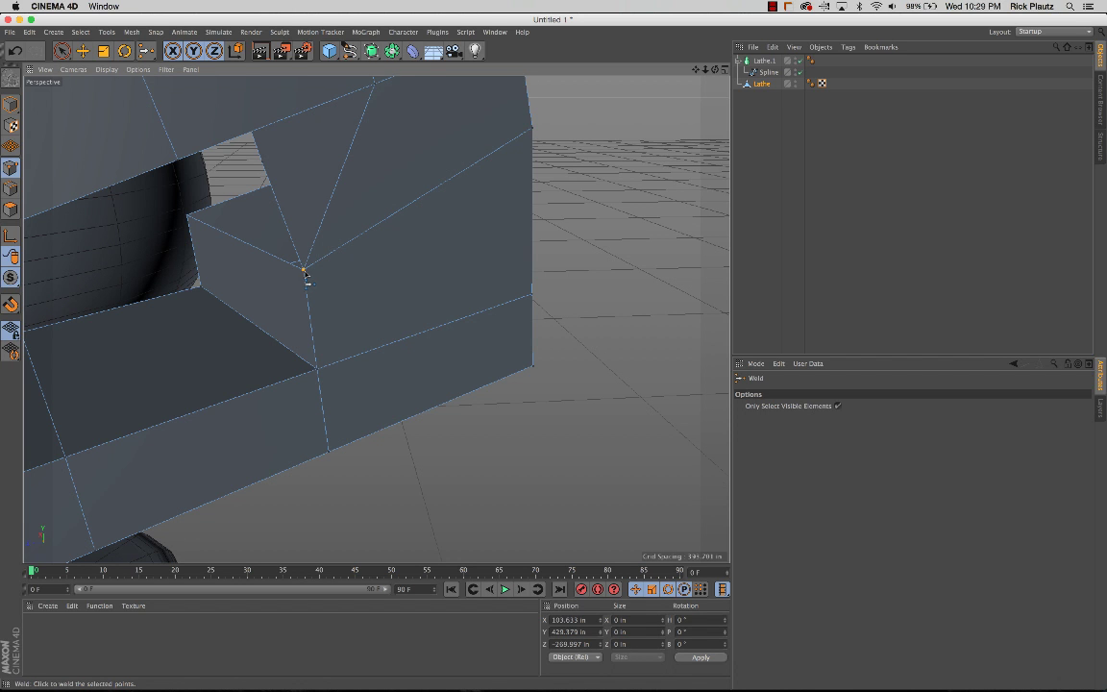
Weld the last open pair of inner corner points at the lower block's point to close the handle
left_click_drag(305, 272, 263, 357, "alt")
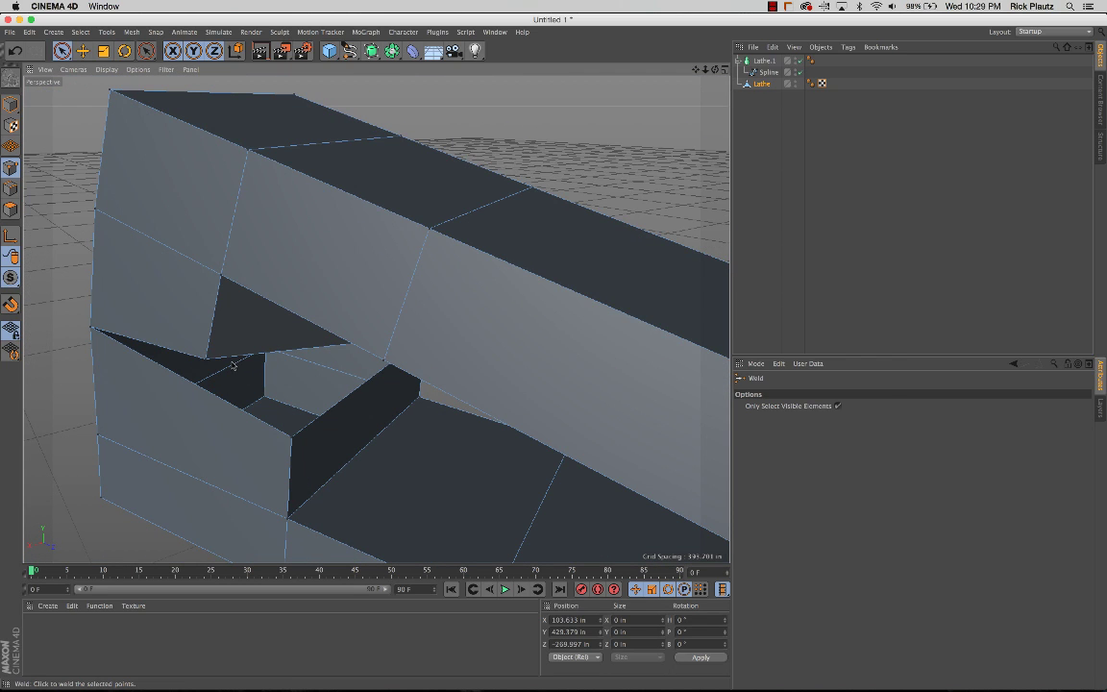
key("space")
left_click(288, 435, "shift")
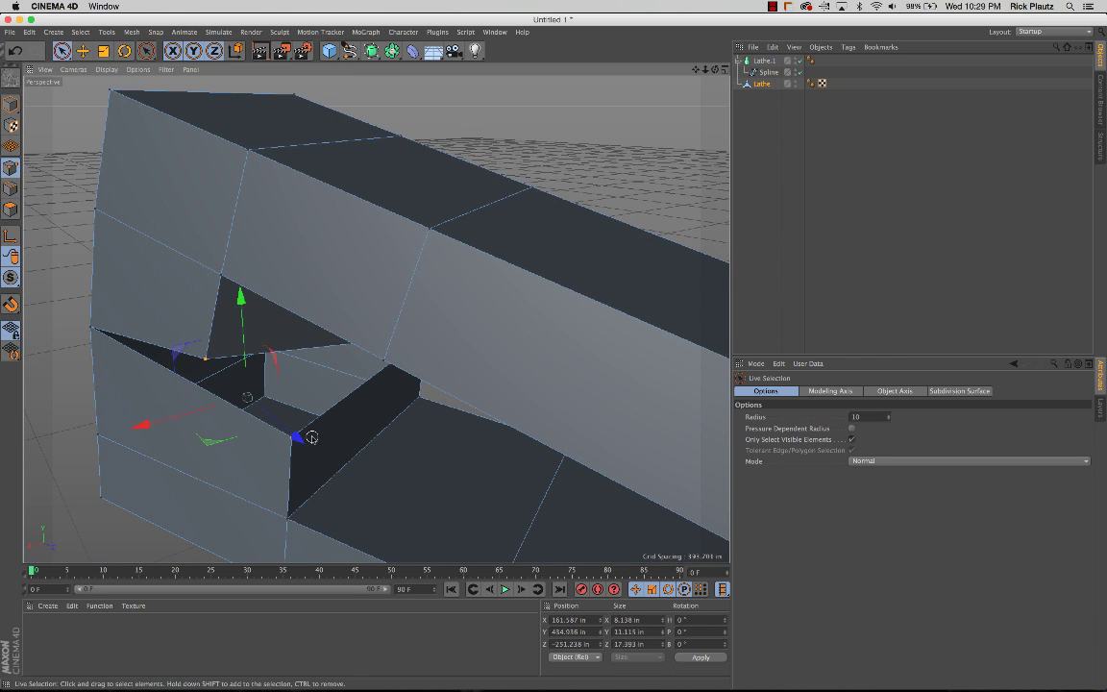
key("space")
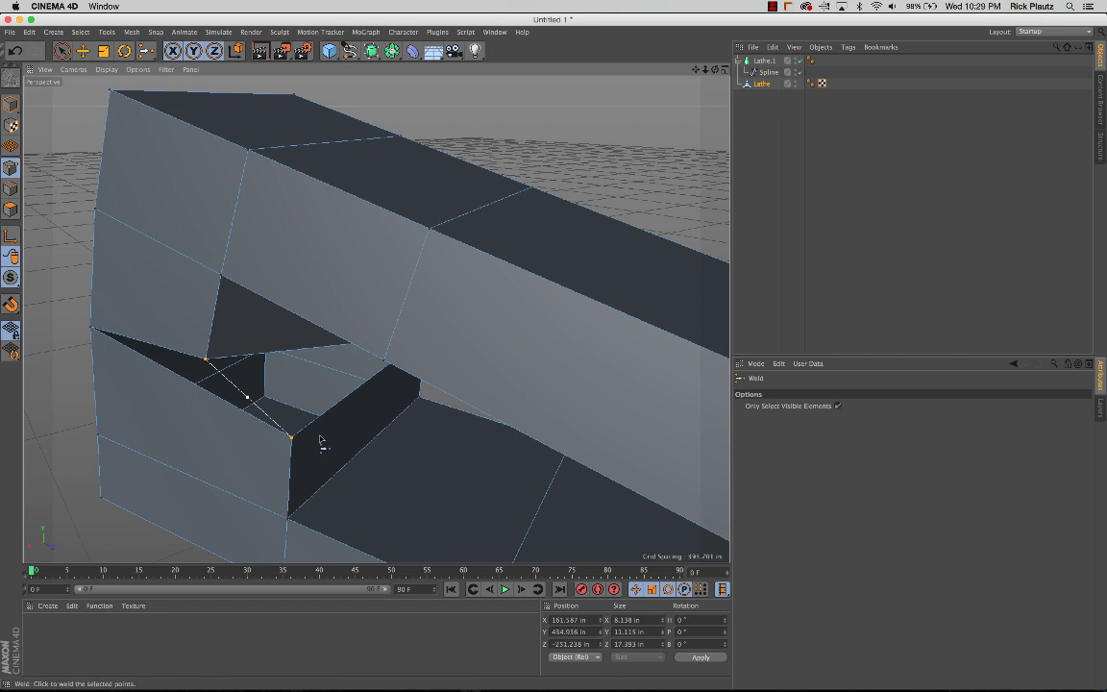
left_click(293, 440)
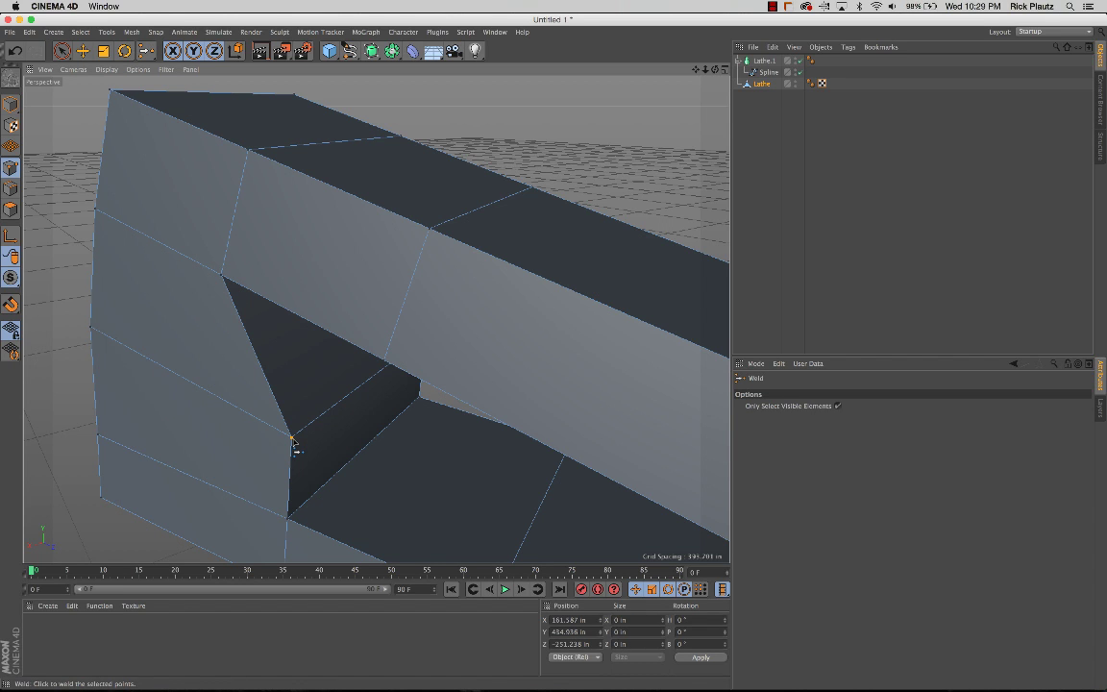
Select the welded pair of inner middle points with Live Selection and move them about 31 in away from the bowl
right_click_drag(306, 444, 216, 449, "alt")
left_click_drag(269, 443, 348, 419, "alt")
scroll(265, 444, "up", 3)
left_click_drag(257, 428, 692, 539, "alt")
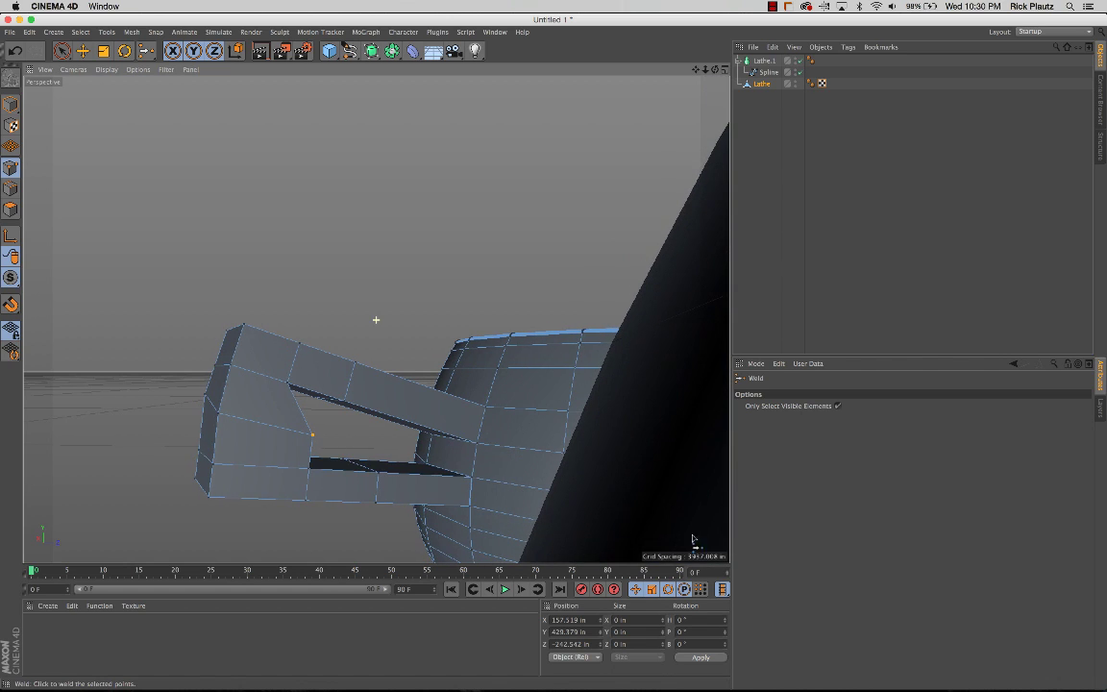
left_click_drag(353, 454, 306, 443, "alt")
key("space")
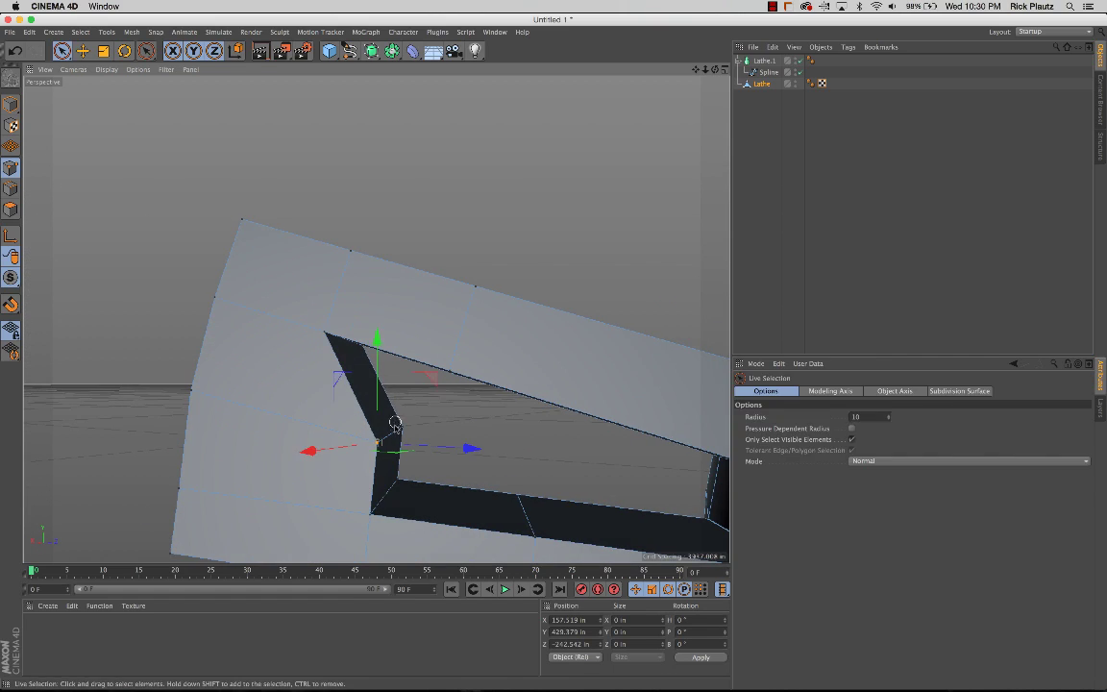
left_click(429, 416)
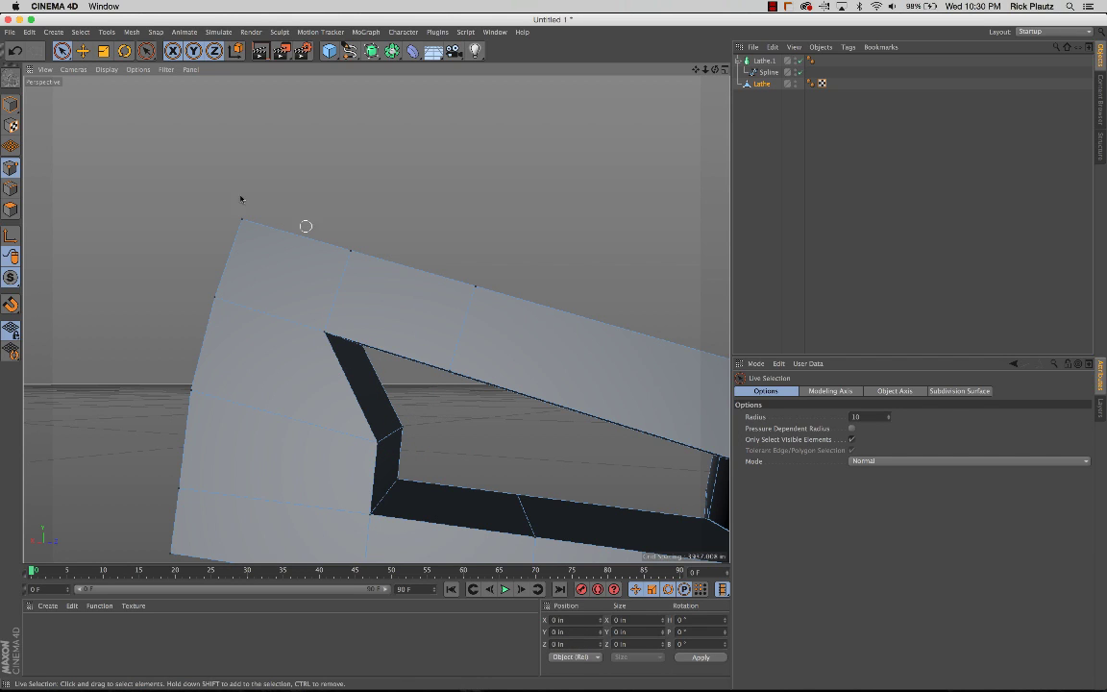
left_click(408, 428)
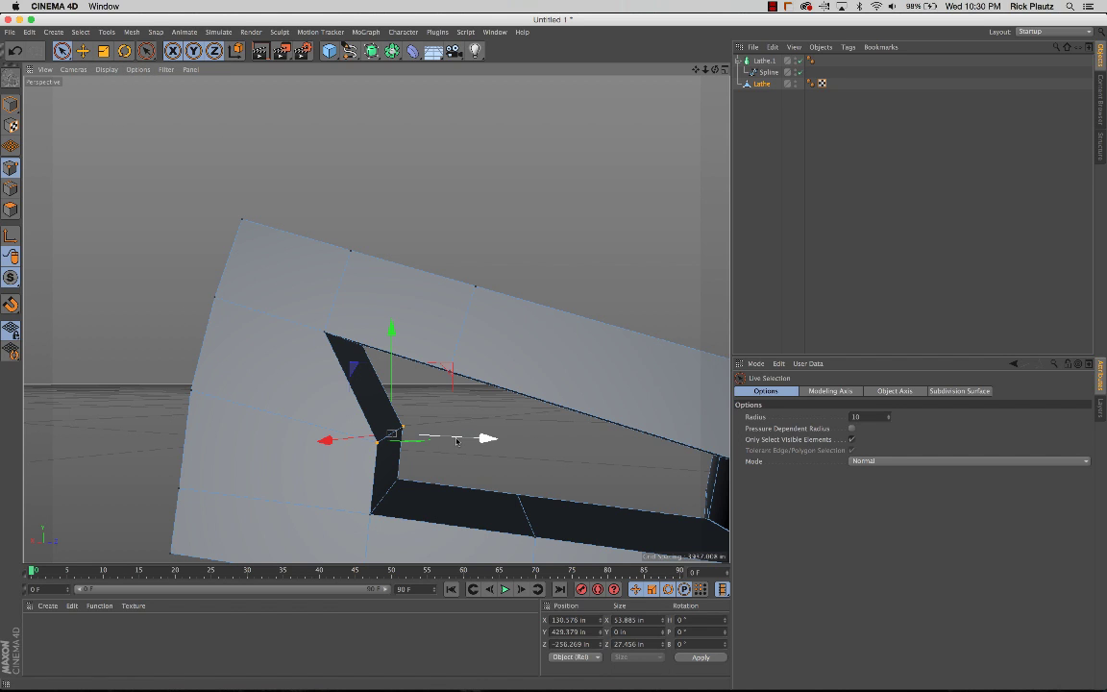
left_click_drag(447, 435, 368, 429)
Select the four points of the lower arm's middle cross-section nearer the bowl and move them downward
middle_click_drag(295, 363, 407, 291, "alt")
left_click_drag(433, 439, 473, 419, "alt")
left_click_drag(435, 358, 494, 439, "alt")
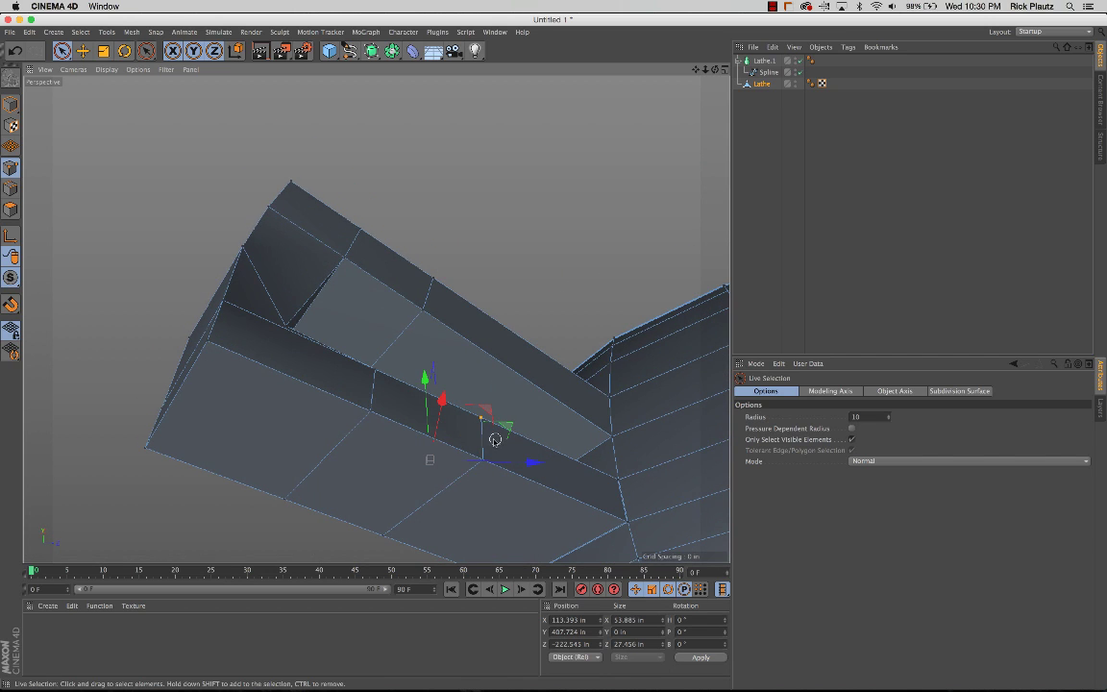
left_click(385, 534, "shift")
left_click_drag(385, 534, 406, 549, "alt")
left_click_drag(437, 422, 436, 523)
Select the four points of the lower arm's next cross-section, nearer the handle's outer end, and move them down and outward
left_click_drag(398, 470, 410, 425, "alt")
mouse_move(355, 452)
left_mouse_down("alt")
mouse_move(311, 457)
mouse_move(355, 452)
left_mouse_up("alt")
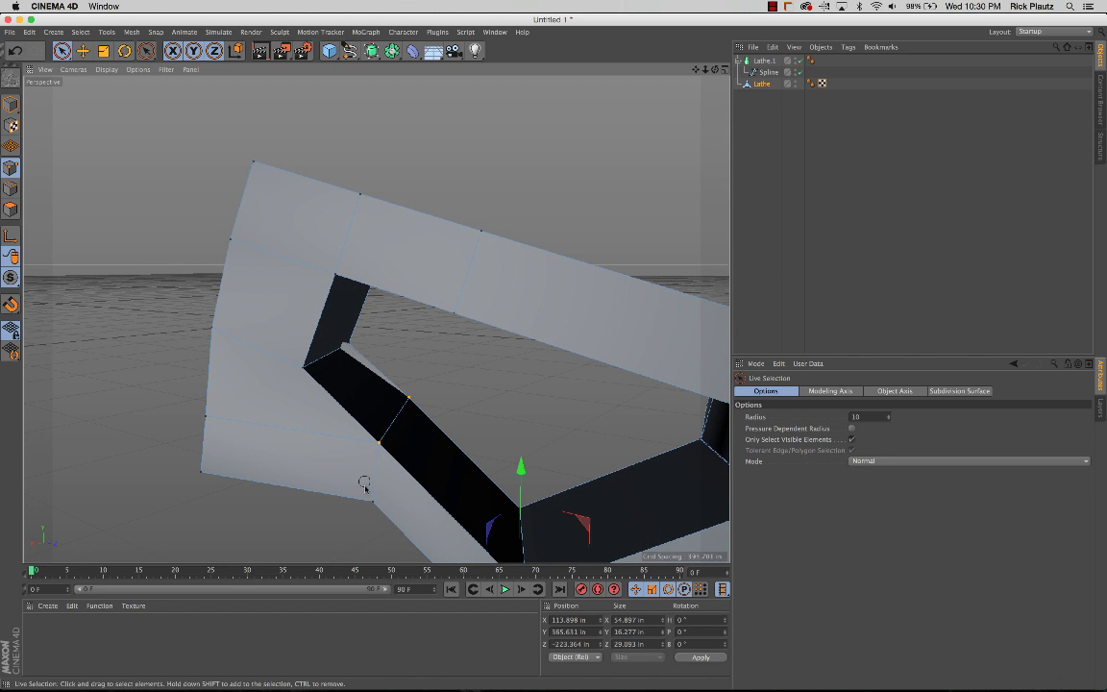
left_click_drag(375, 510, 357, 435, "alt")
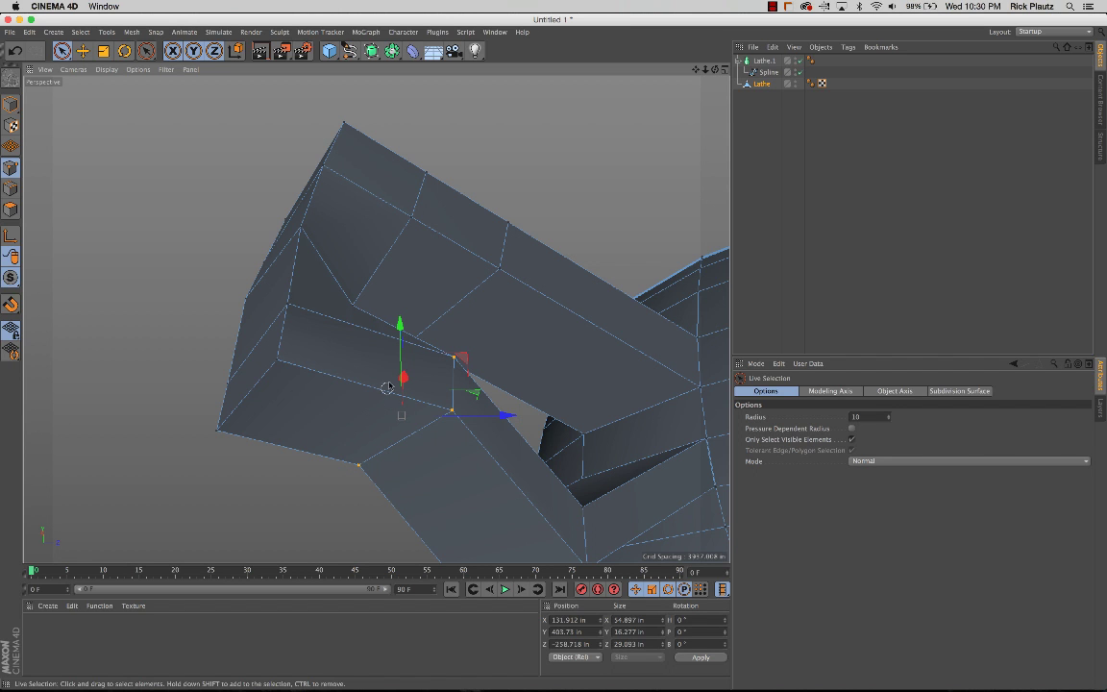
left_click_drag(387, 387, 315, 524, "alt")
left_click_drag(492, 488, 457, 507, "alt")
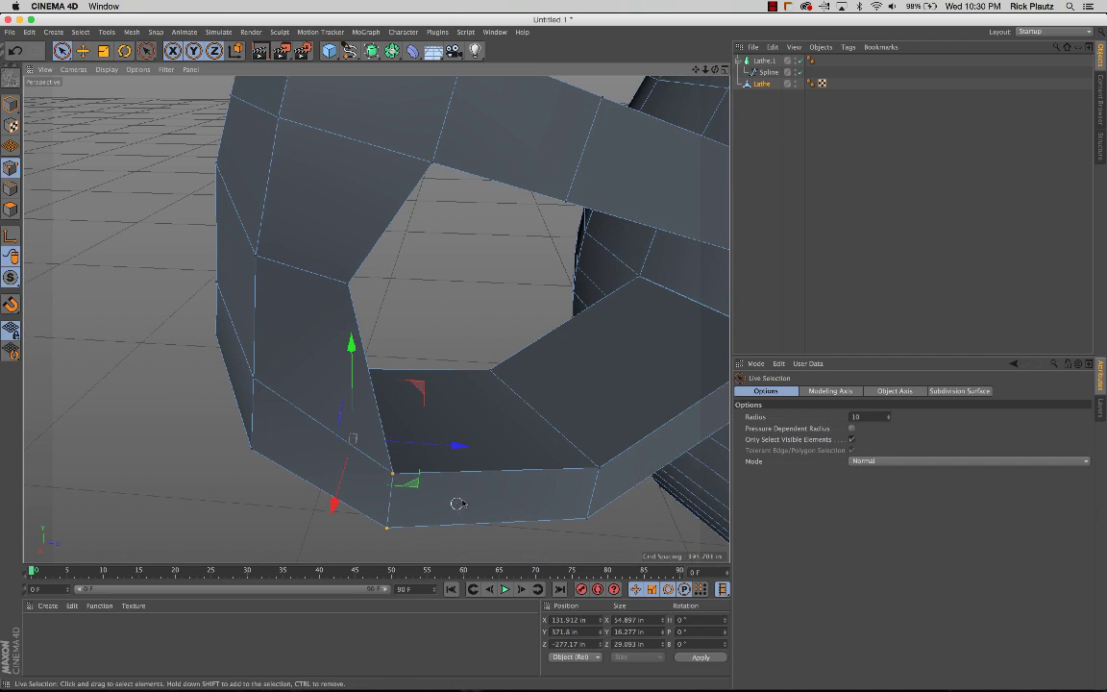
Move the single inner middle point on the near side of the handle about 9 in along X
left_click_drag(506, 469, 269, 373, "alt")
left_click_drag(304, 420, 182, 404, "alt")
key("m")
key("q")
key("space")
left_click(396, 427)
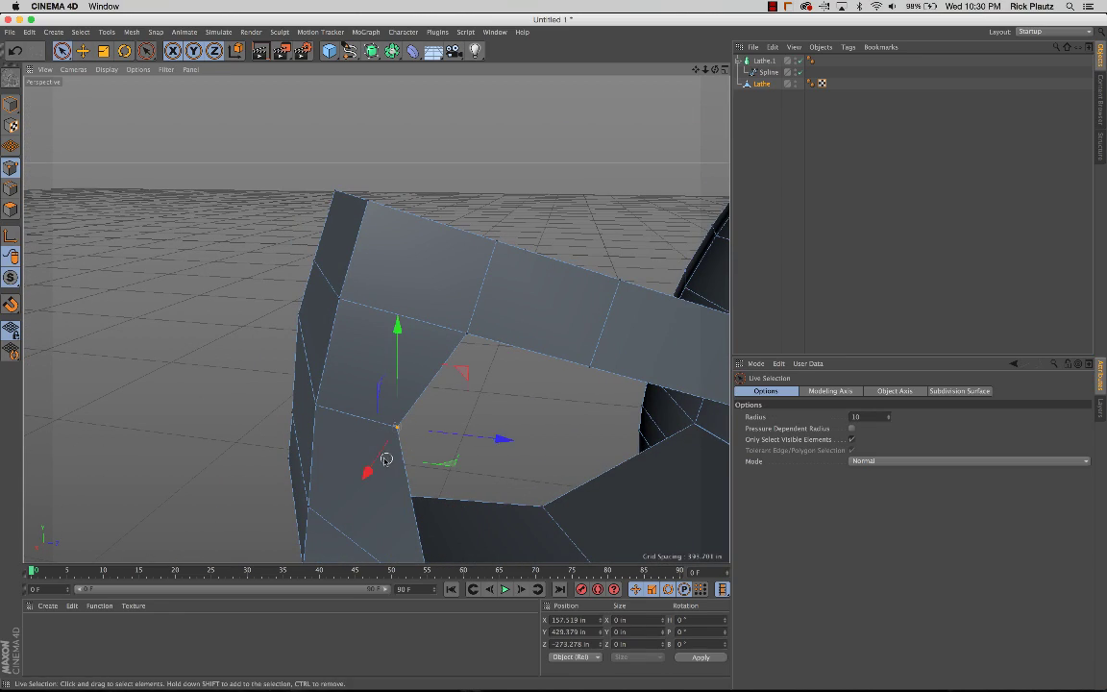
left_click_drag(381, 456, 329, 459, "alt")
middle_click_drag(370, 445, 299, 383, "alt")
left_click_drag(298, 383, 328, 466, "alt")
left_click(339, 372)
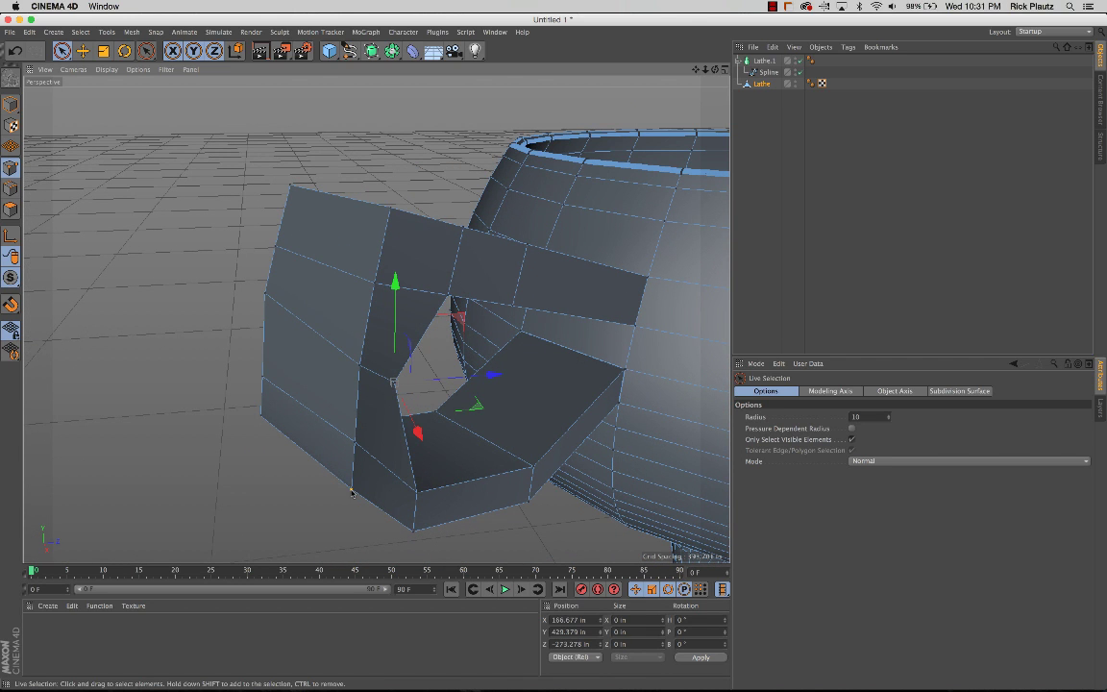
Select the two bottom corner points on the handle's outer face and move them vertically
left_click_drag(270, 432, 259, 407, "alt")
left_click_drag(297, 370, 279, 461)
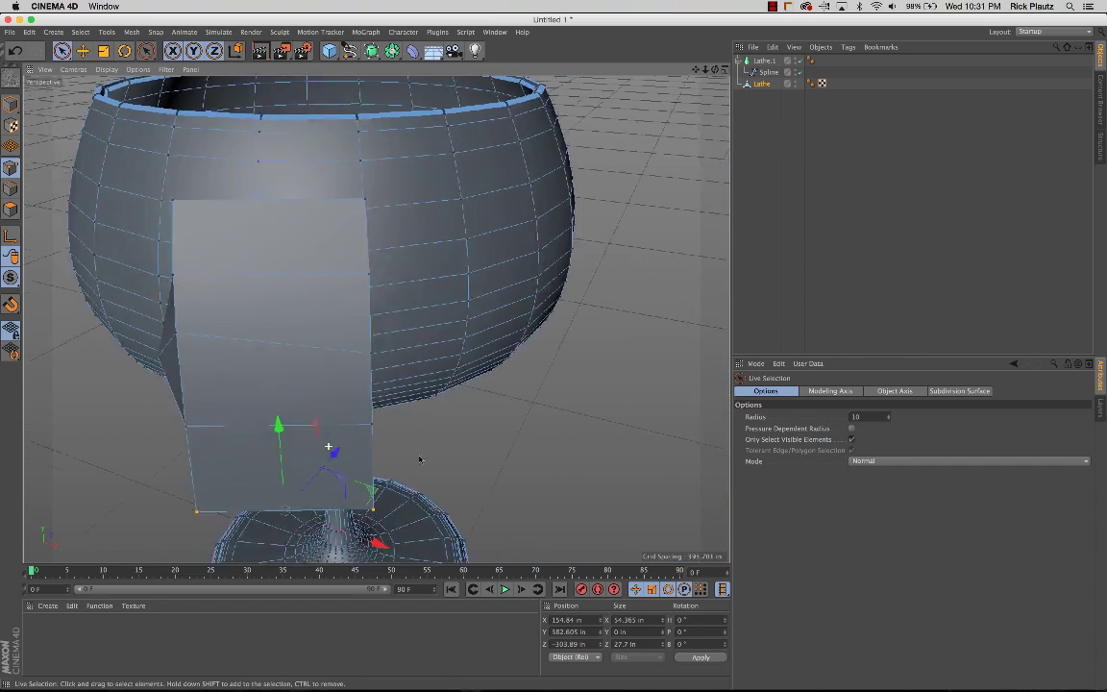
left_click_drag(419, 459, 456, 459, "alt")
left_click_drag(349, 426, 490, 427, "alt")
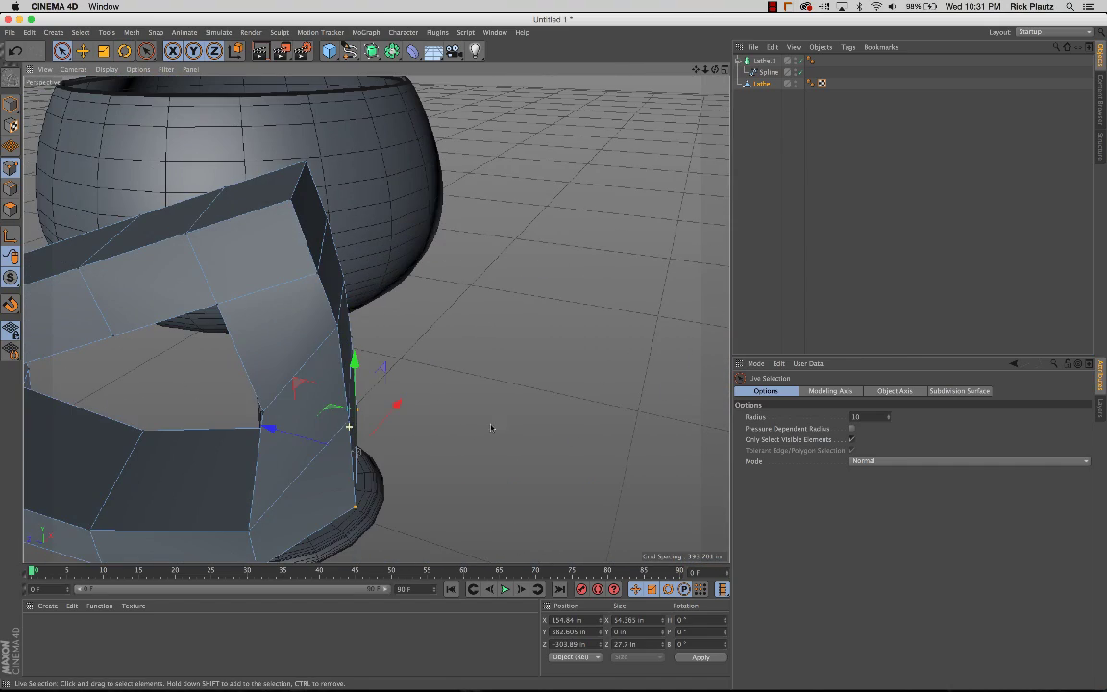
Move the handle's two inner middle points toward the bowl, one side at a time
left_click_drag(263, 425, 322, 426, "alt")
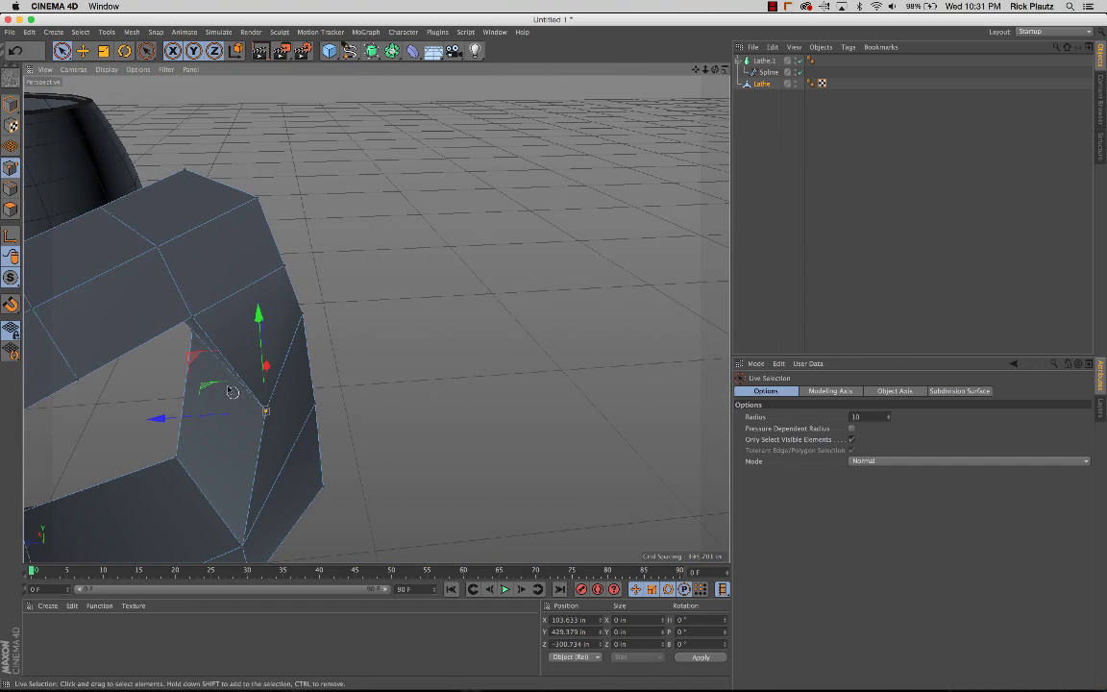
left_click_drag(208, 387, 170, 381)
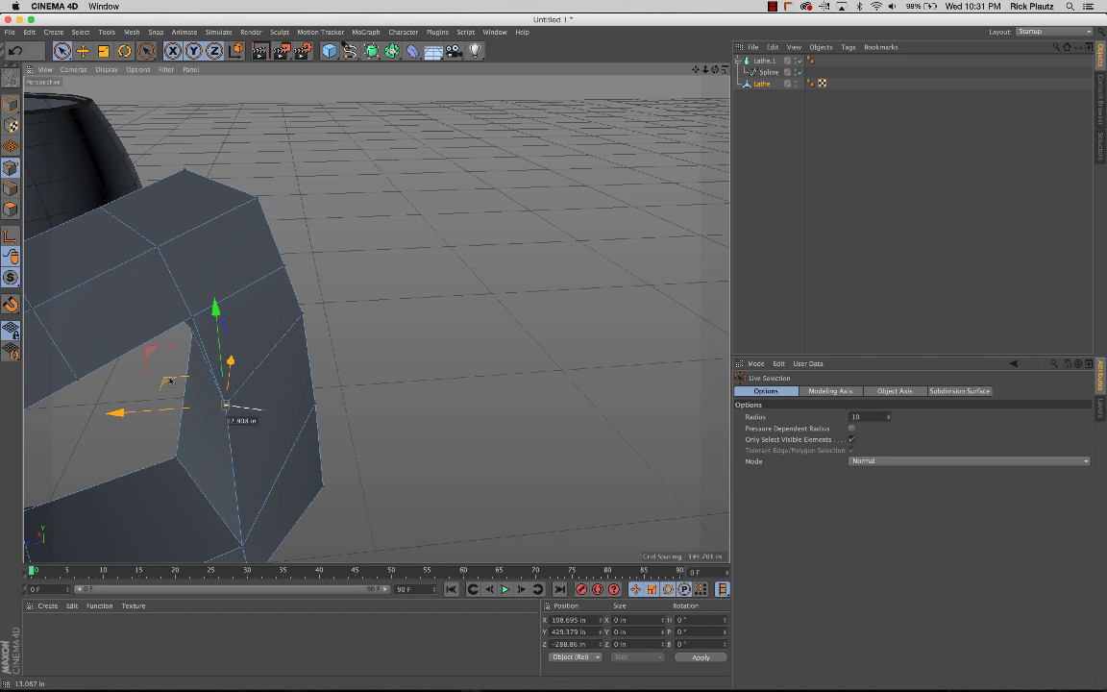
left_click_drag(213, 418, 74, 438, "alt")
left_click(179, 371)
left_click_drag(376, 319, 392, 314, "alt")
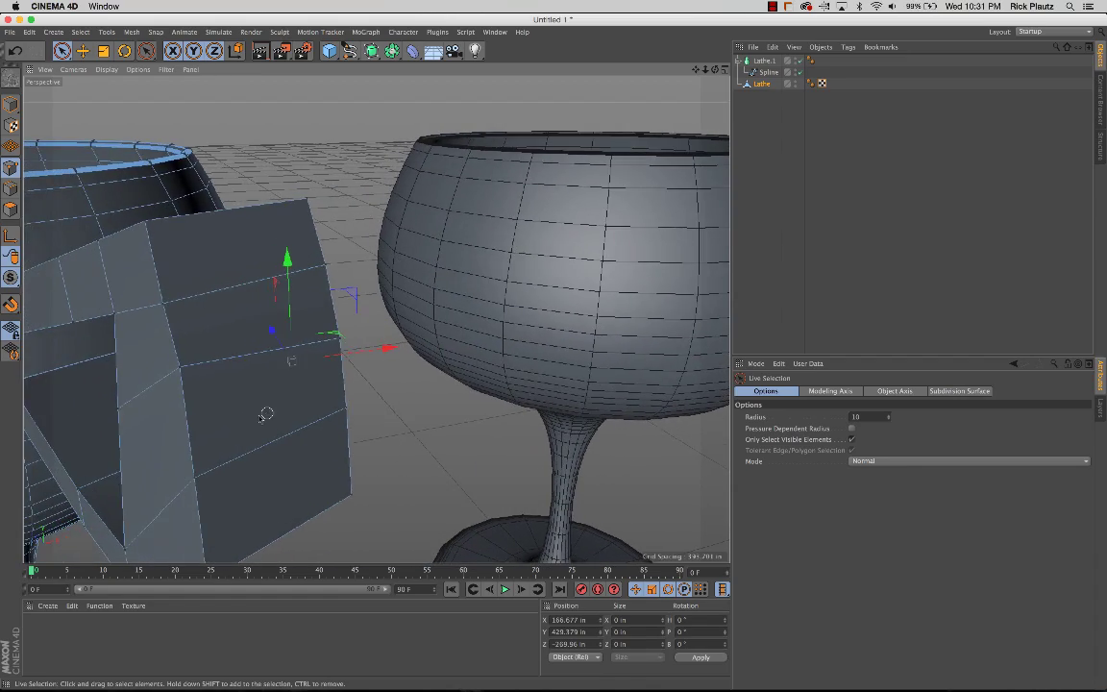
left_click_drag(267, 415, 165, 435, "alt")
left_click_drag(290, 432, 276, 415, "alt")
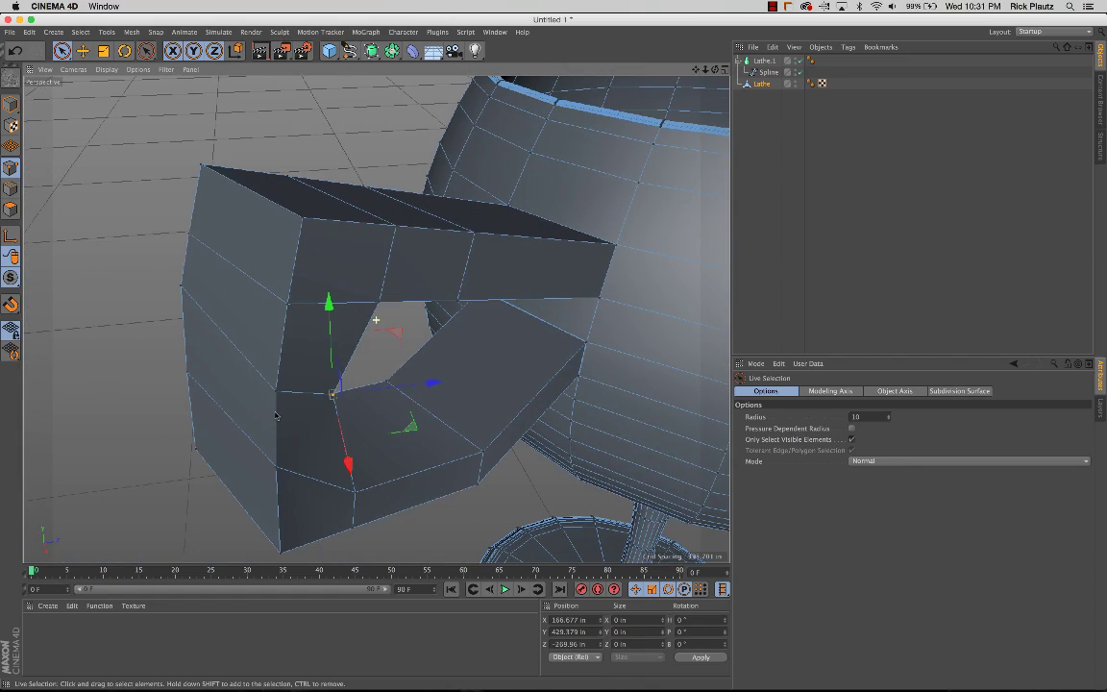
left_click_drag(407, 420, 238, 419)
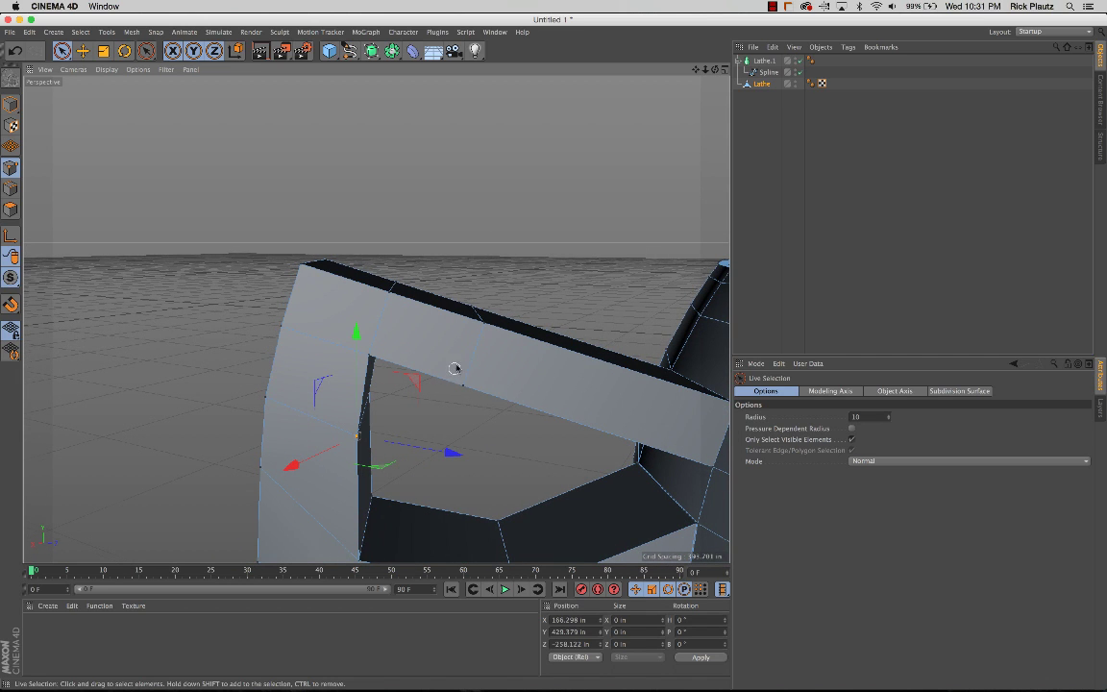
Loop-select the upper arm's cross-section nearer the bowl and move it up about 26 in and slightly toward the bowl
left_click_drag(454, 368, 480, 352, "alt")
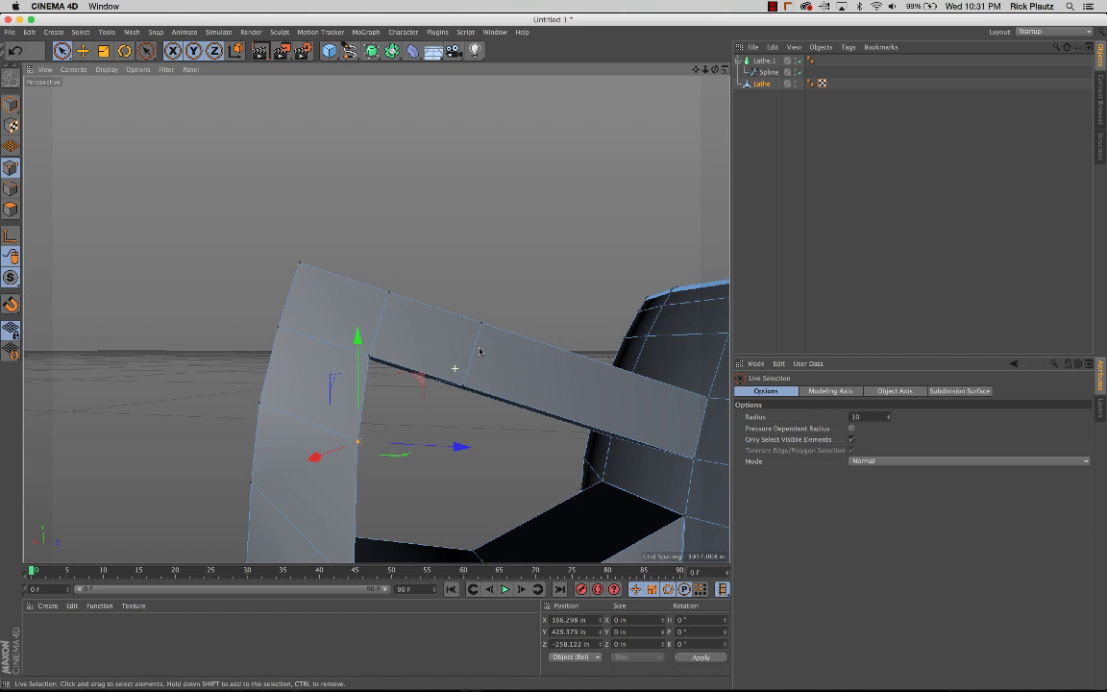
left_click(84, 33)
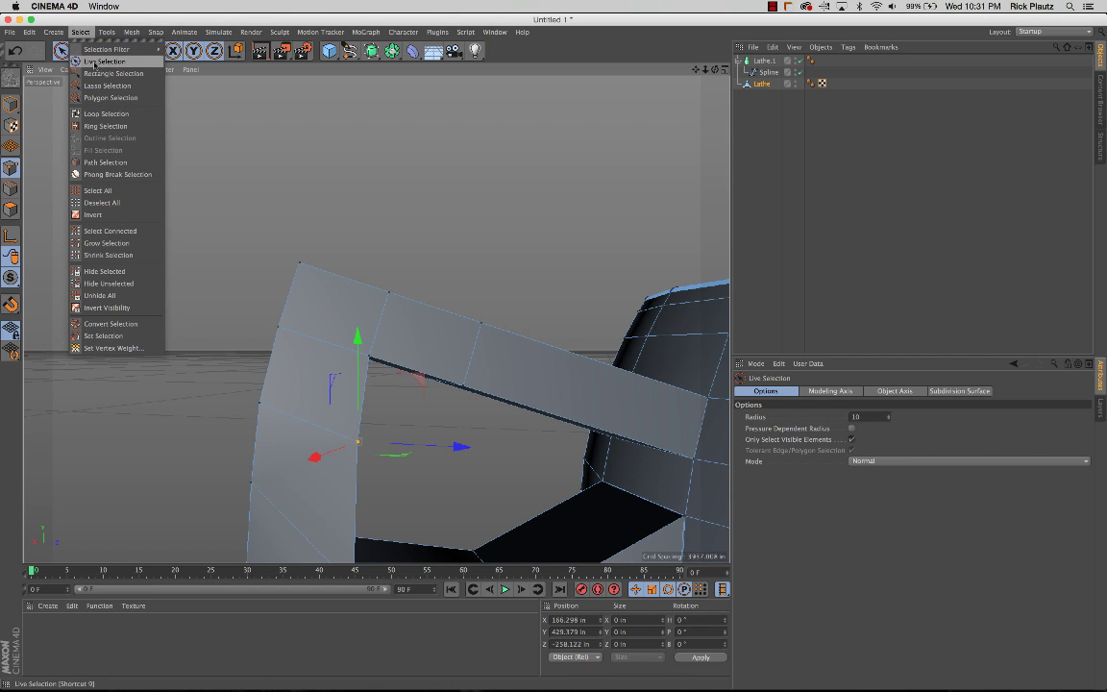
left_click(105, 114)
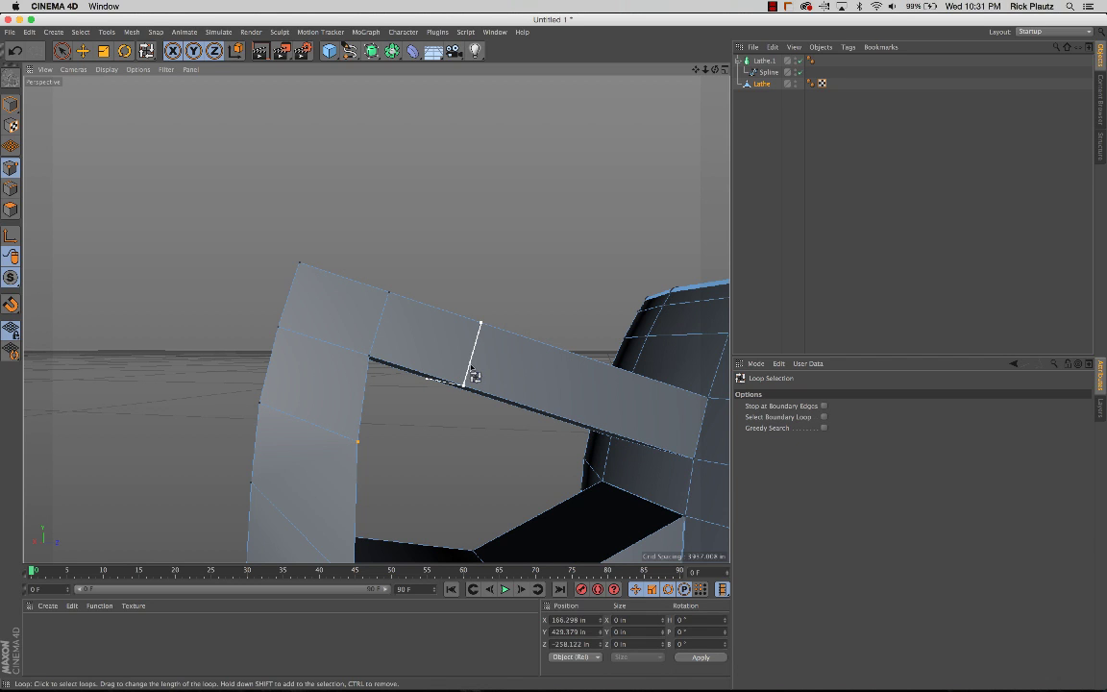
left_click_drag(471, 366, 499, 350, "alt")
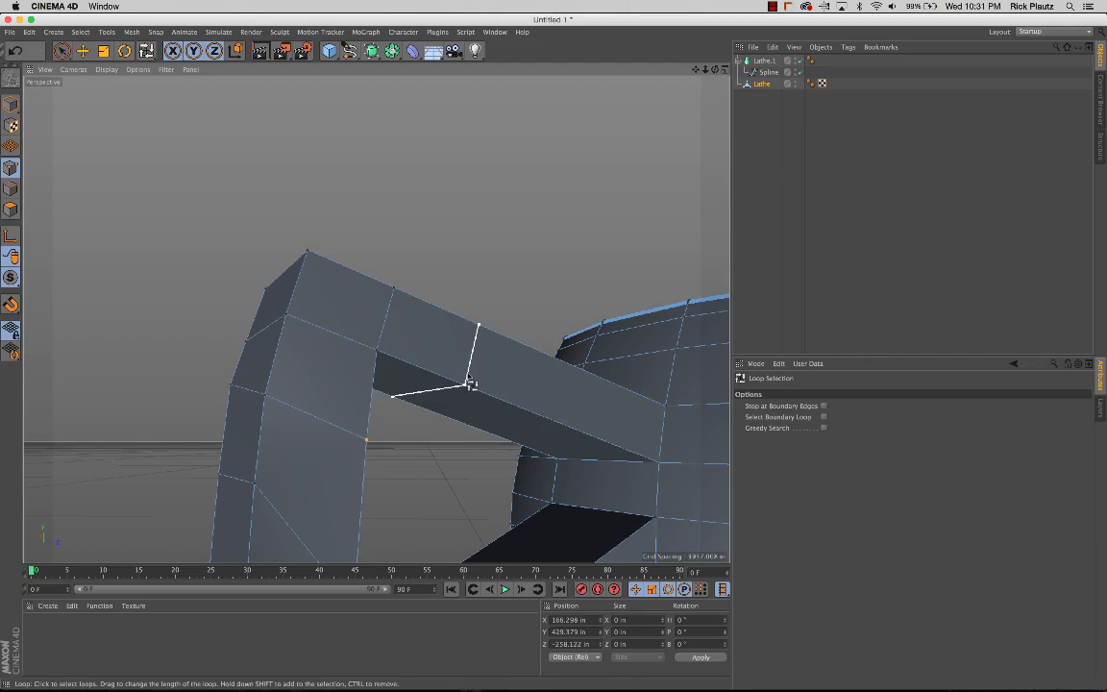
left_click_drag(384, 405, 350, 430, "alt")
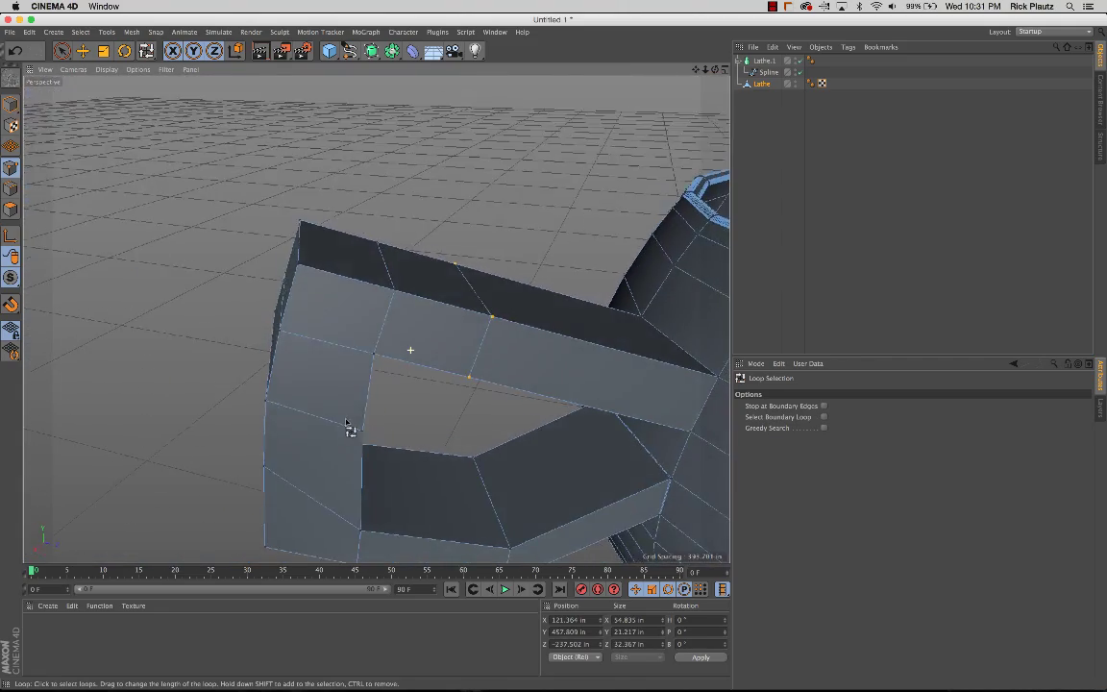
key("e")
left_click_drag(504, 351, 460, 325, "alt")
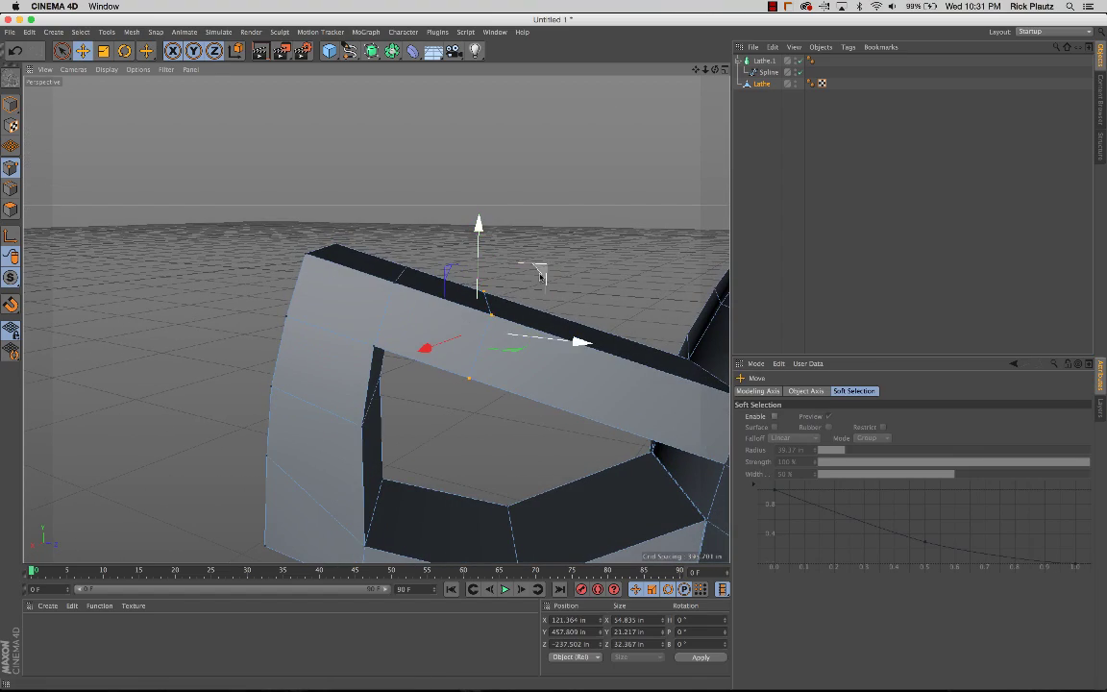
left_click_drag(545, 267, 573, 203)
scroll(501, 302, "down", 3)
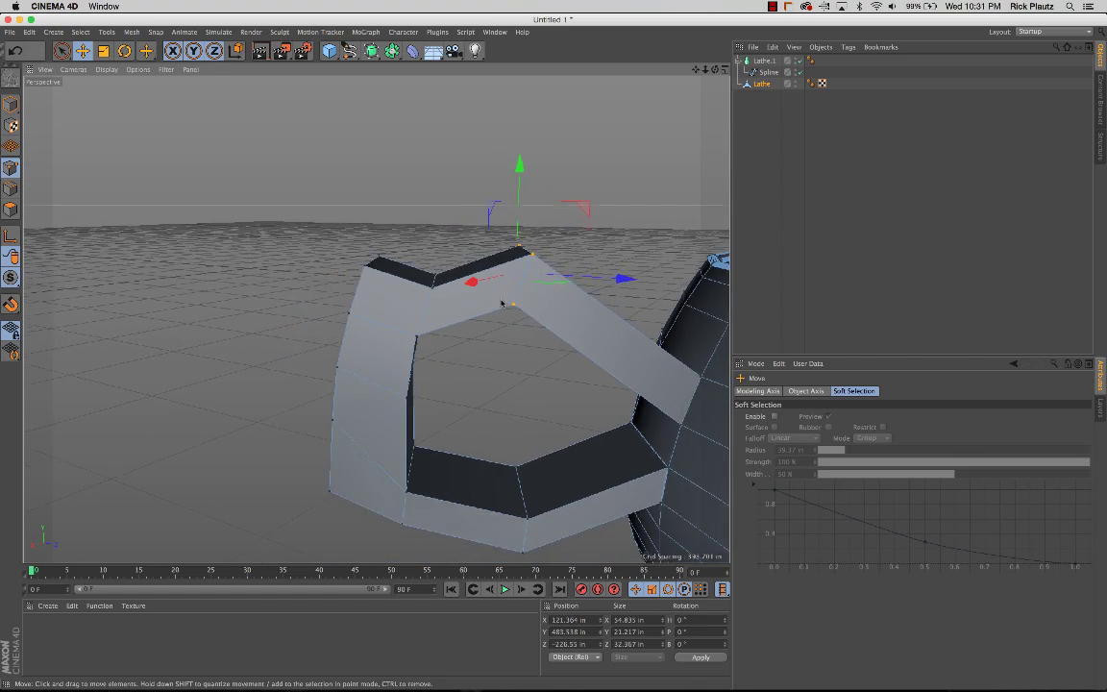
Select the next pair of top points on the upper arm, nearer the outer end, and raise them about 19 in
left_click_drag(501, 300, 467, 331, "alt")
key("space")
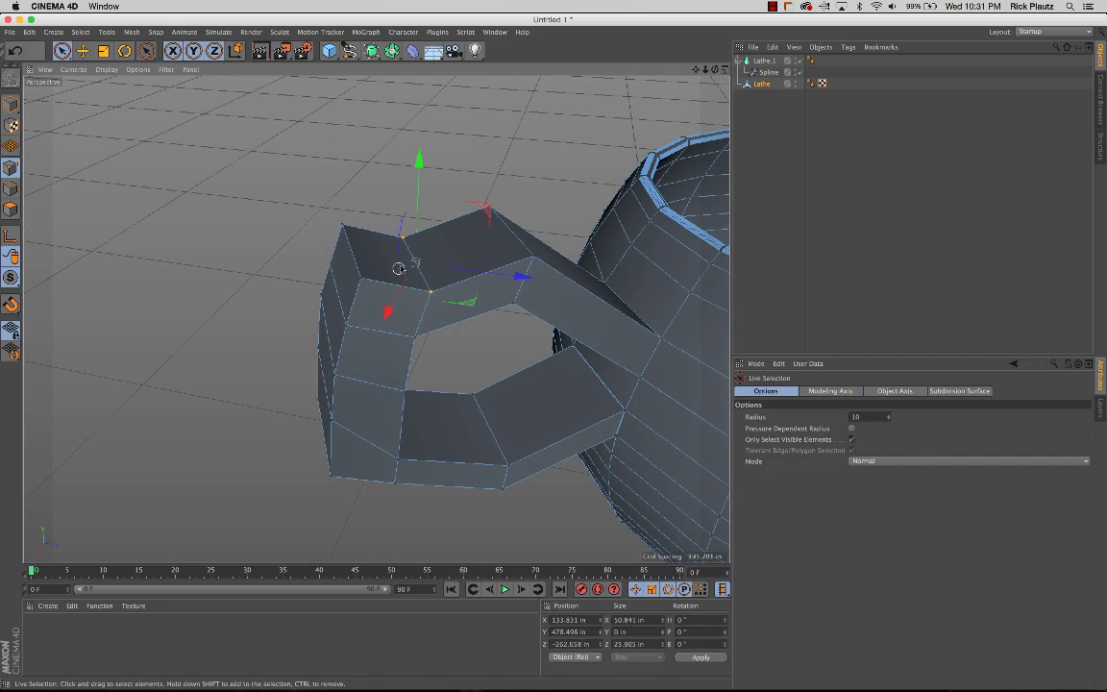
left_click_drag(414, 230, 415, 185)
Move the pair of inner middle points away from the bowl and shift the upper inner corner pair slightly up and outward
left_click_drag(422, 306, 652, 357, "alt")
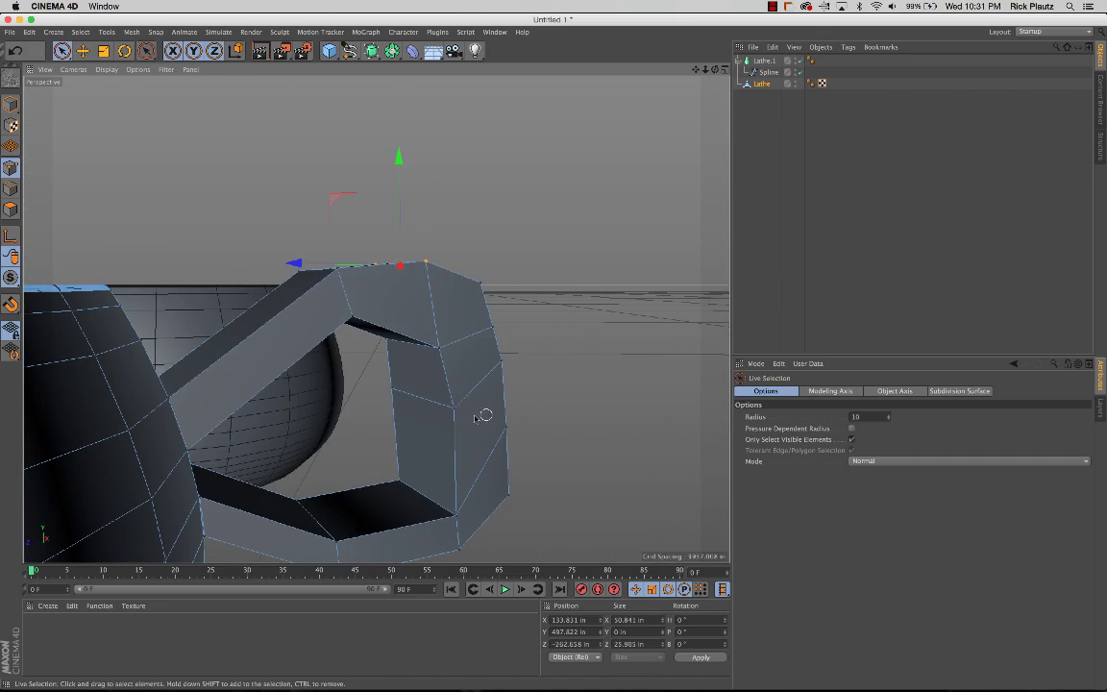
left_click_drag(382, 412, 362, 386, "alt")
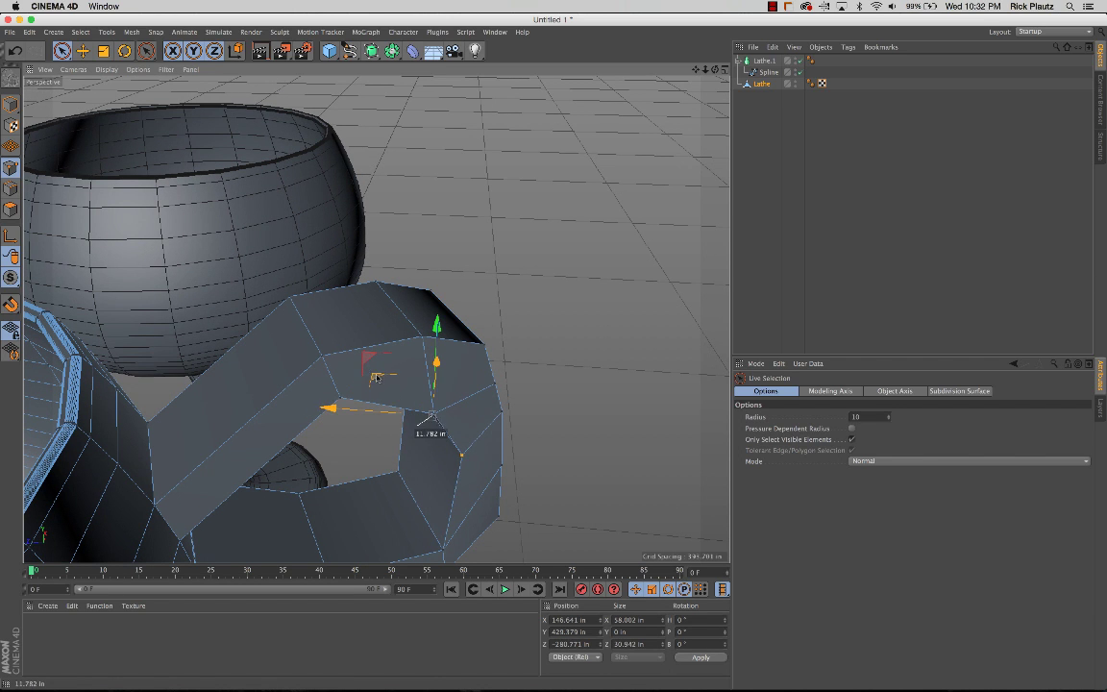
mouse_move(444, 423)
left_mouse_down("alt")
mouse_move(456, 412)
mouse_move(386, 378)
left_mouse_up("alt")
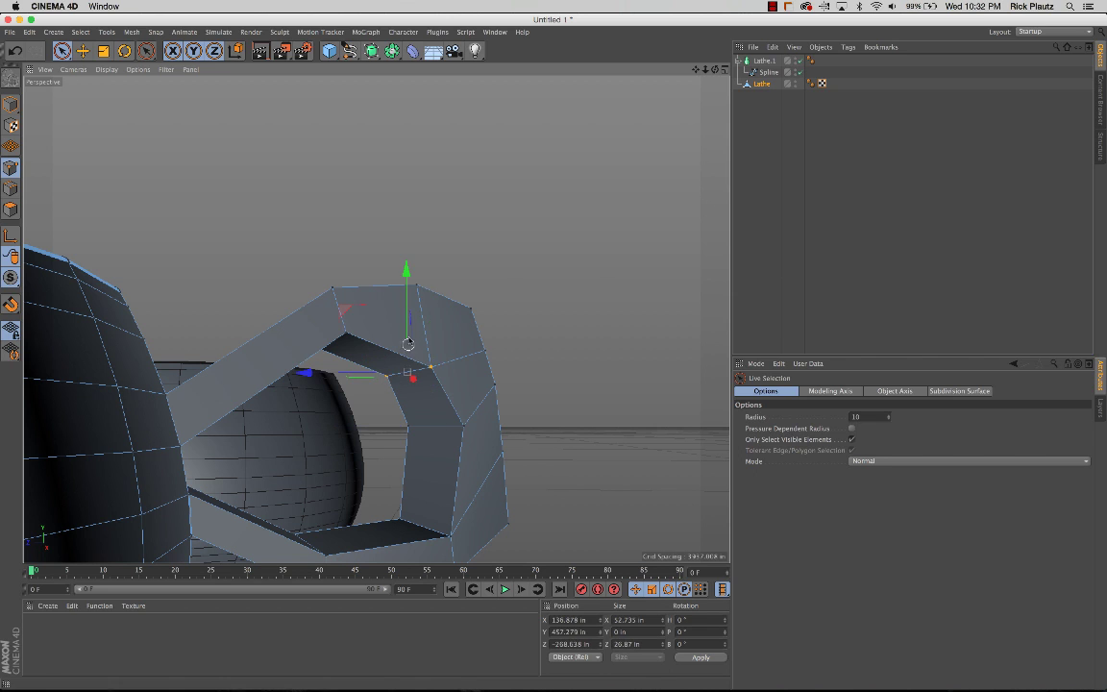
mouse_move(407, 333)
left_mouse_down("alt")
mouse_move(328, 429)
mouse_move(280, 428)
mouse_move(400, 377)
mouse_move(240, 413)
mouse_move(144, 403)
mouse_move(183, 384)
mouse_move(129, 397)
mouse_move(153, 442)
mouse_move(341, 445)
mouse_move(296, 442)
mouse_move(510, 370)
mouse_move(440, 376)
mouse_move(475, 358)
mouse_move(440, 371)
left_mouse_up("alt")
right_click_drag(440, 371, 518, 402, "alt")
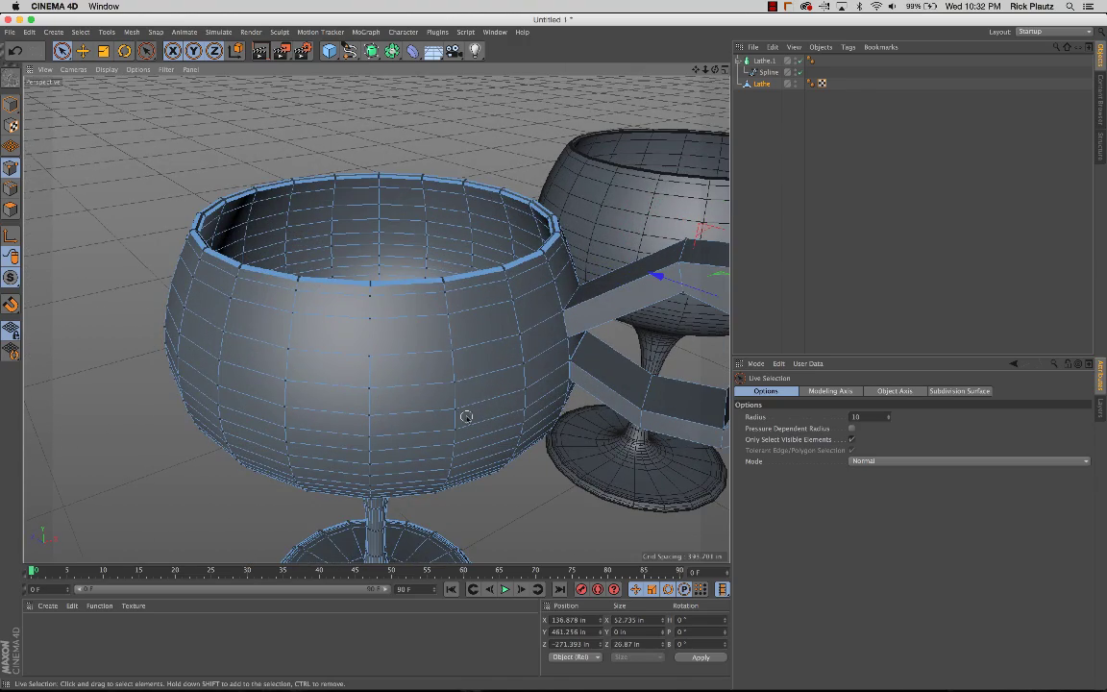
Maximise the front view, frame the space beside the polygon glass, and hide the Lathe.1 backup glass
left_click_drag(466, 416, 376, 319, "alt")
left_click_drag(309, 388, 431, 362, "alt")
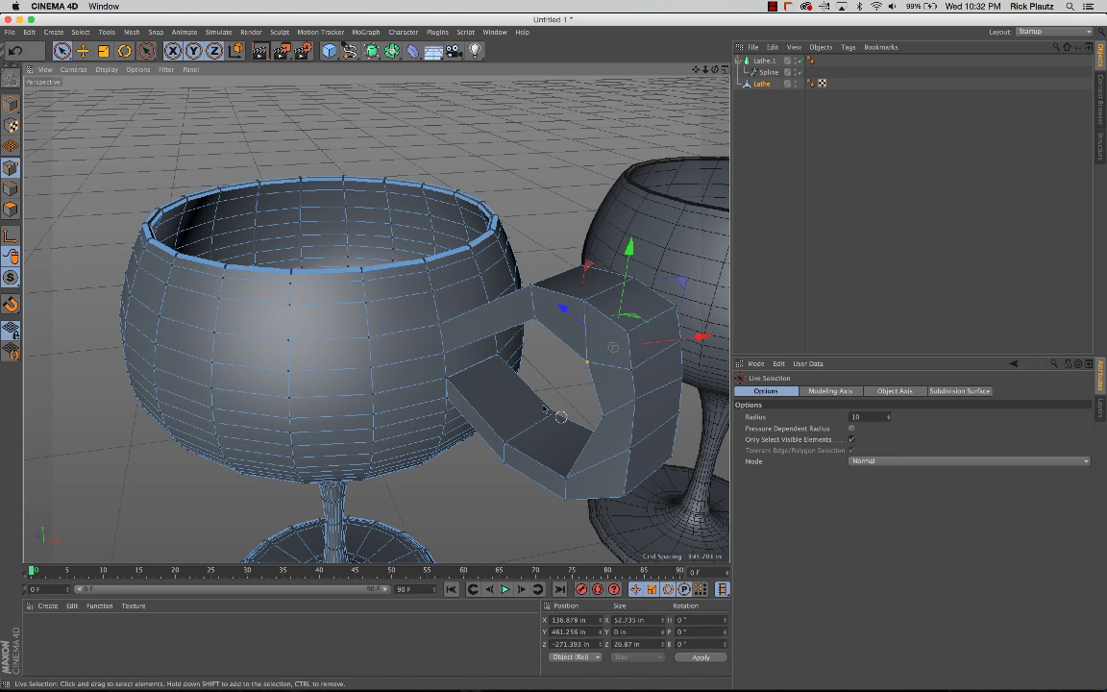
right_click_drag(544, 408, 316, 366, "alt")
left_click_drag(372, 402, 382, 305, "alt")
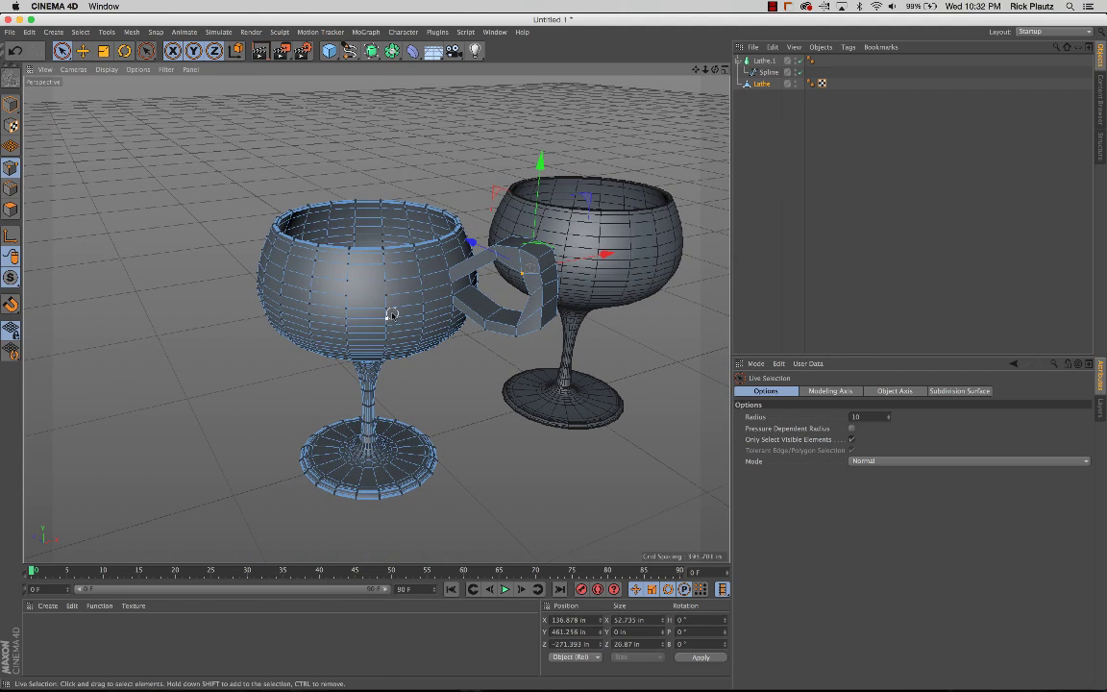
left_click(725, 71)
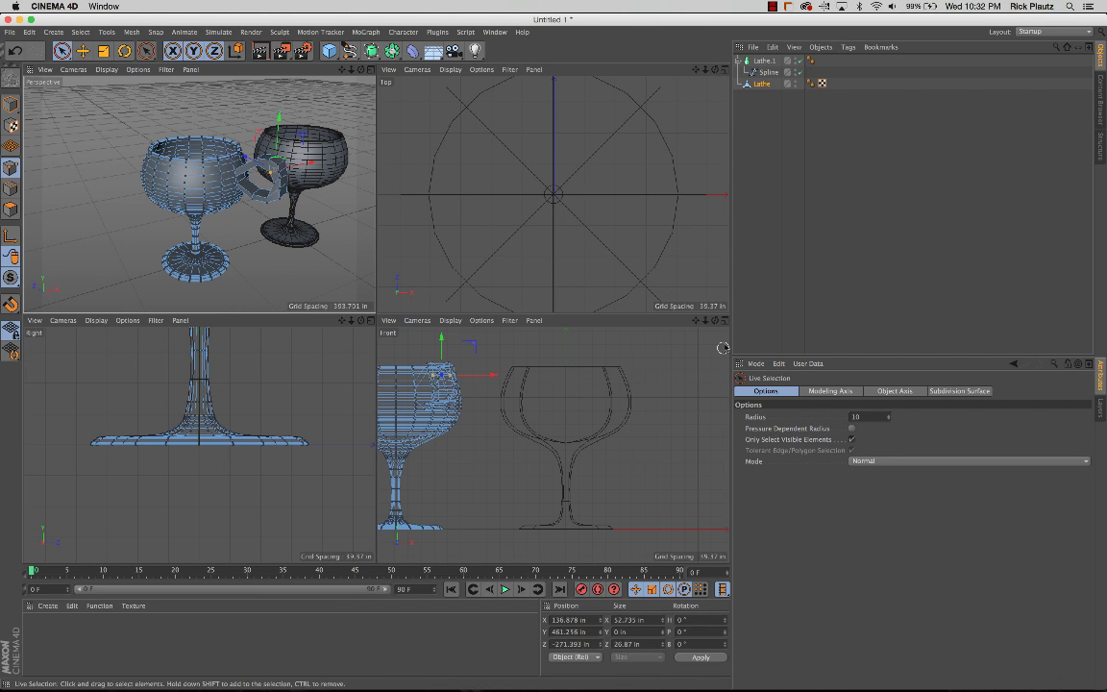
left_click(724, 321)
scroll(559, 395, "down", 2)
middle_click_drag(492, 376, 319, 380, "alt")
scroll(502, 395, "down", 1)
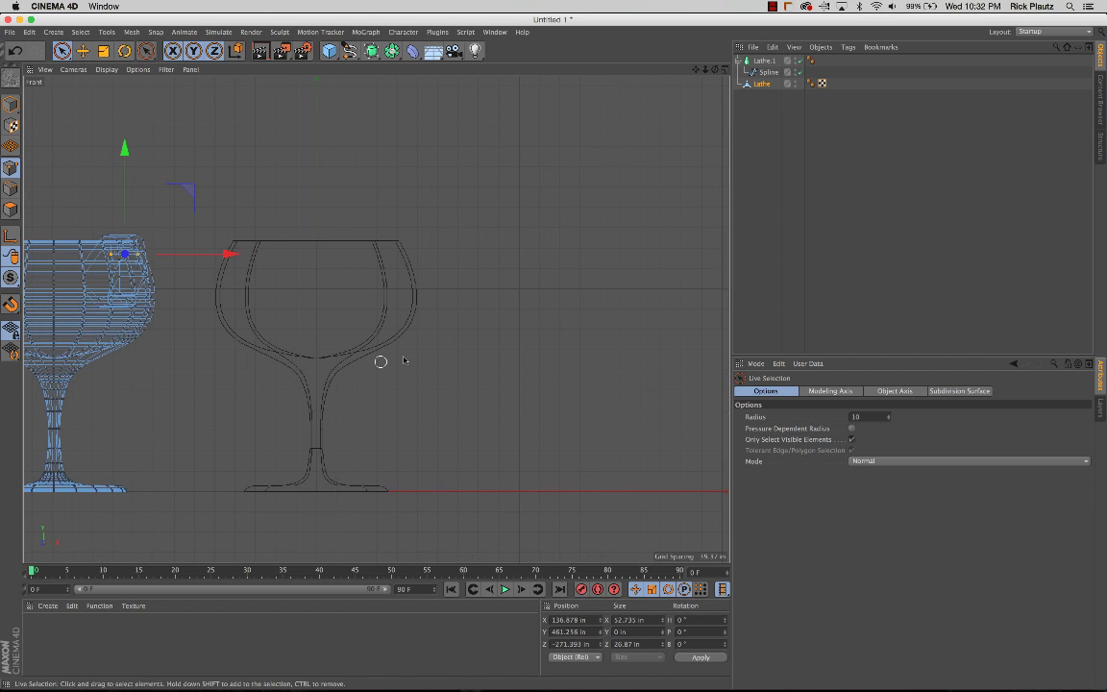
middle_click_drag(383, 363, 431, 378, "alt")
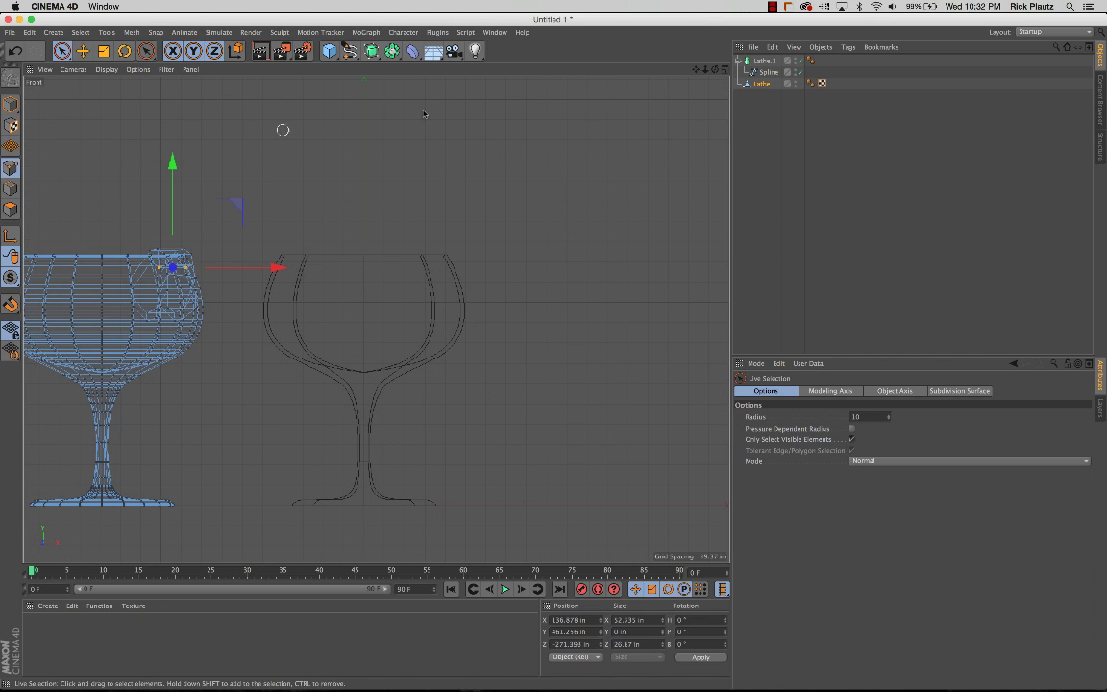
left_click(795, 59)
left_click(795, 59)
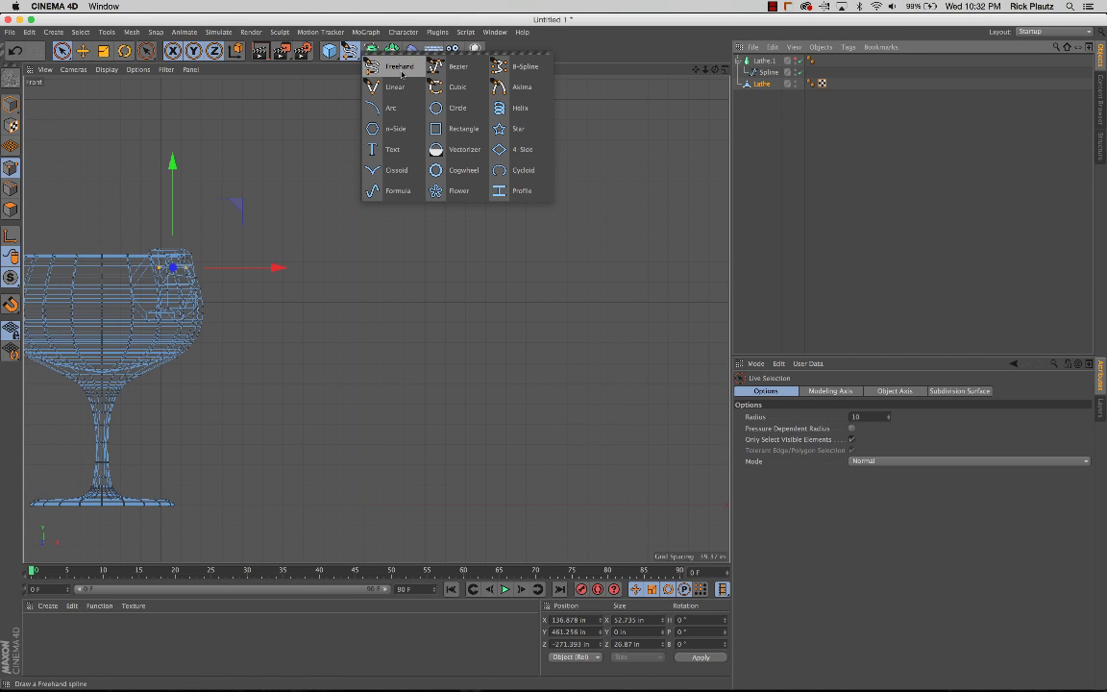
Draw an open four-point Bezier spline beside the glass as the handle's outer profile, about 294 in wide and 370 in tall
left_click(437, 68)
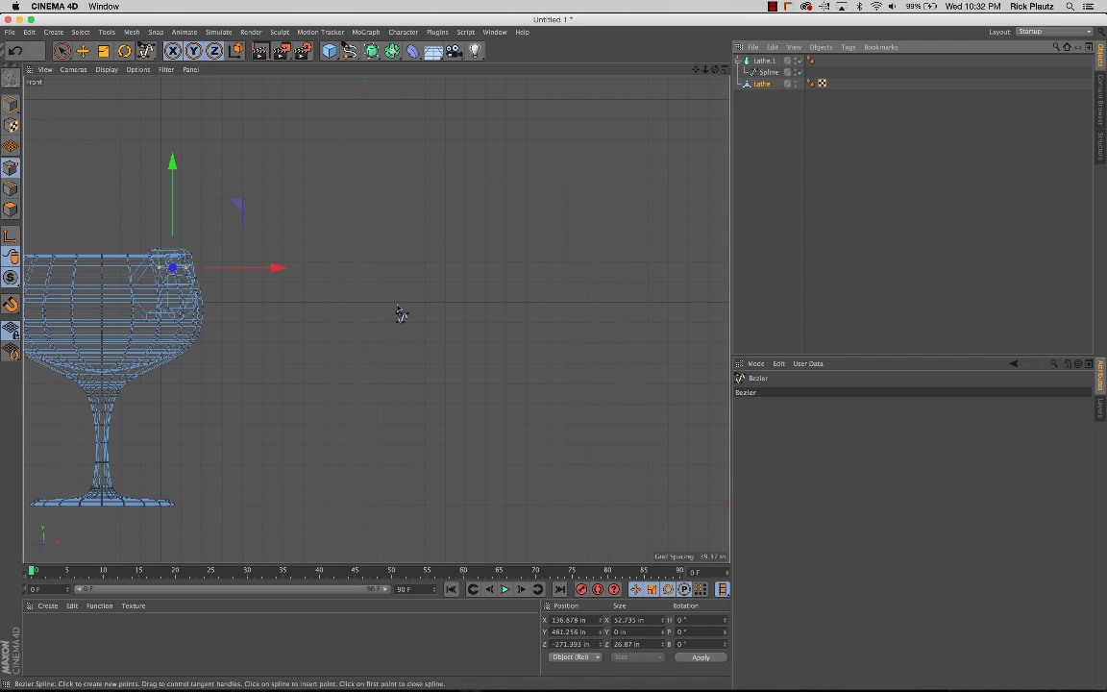
left_click(368, 305)
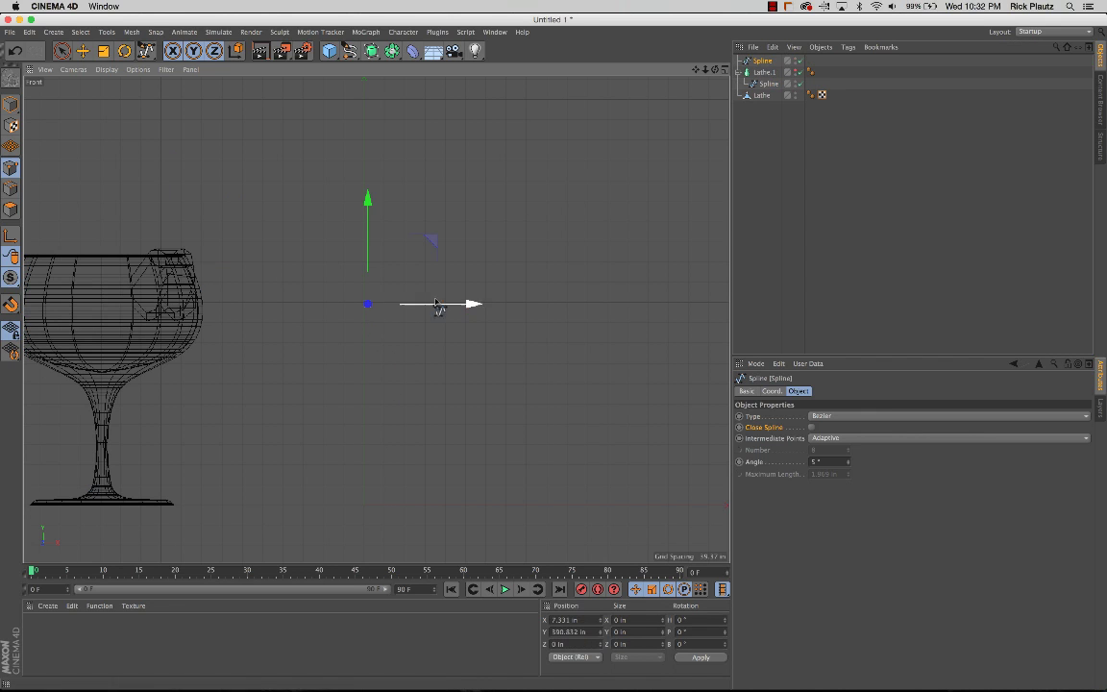
left_click(496, 304)
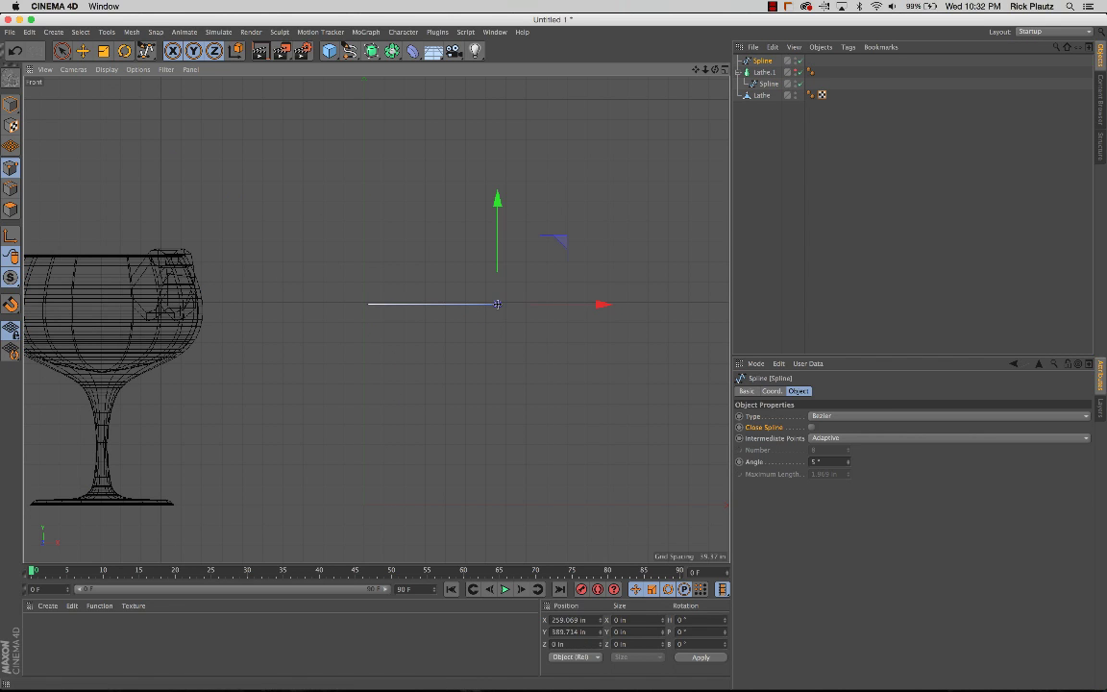
left_click(516, 494)
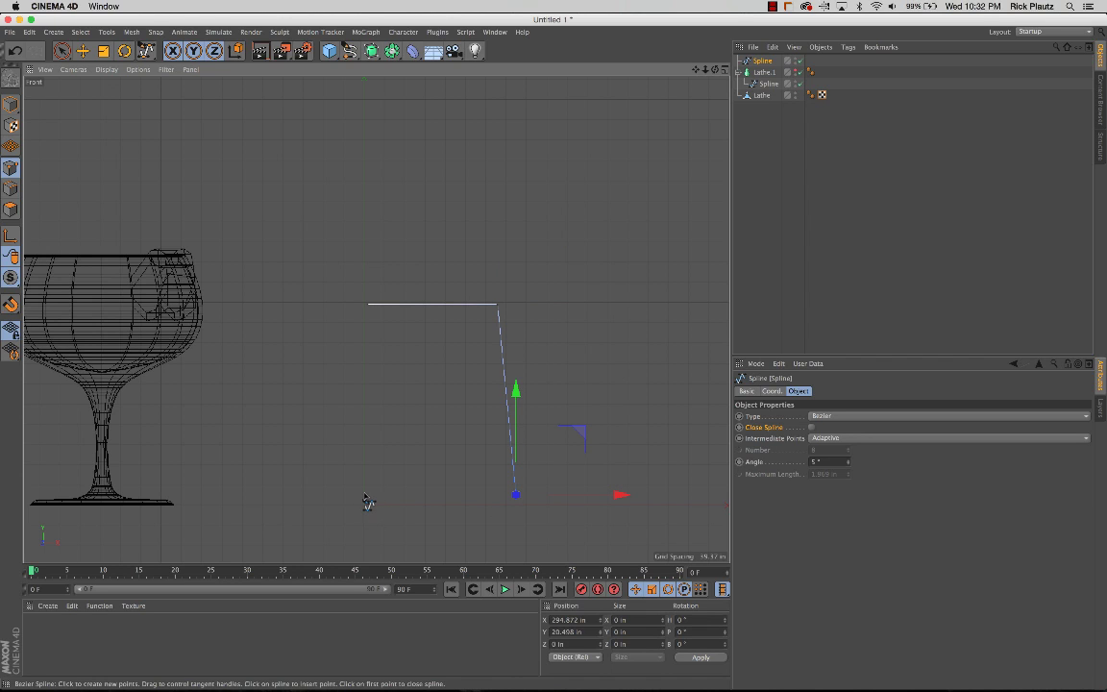
left_click(364, 493)
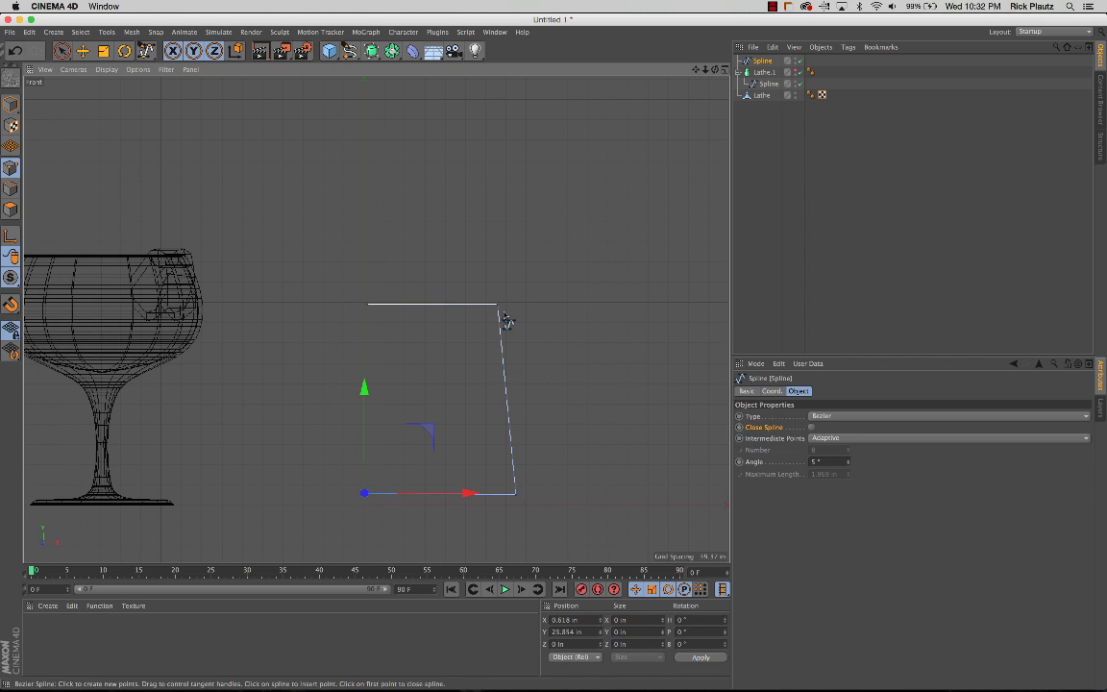
key("space")
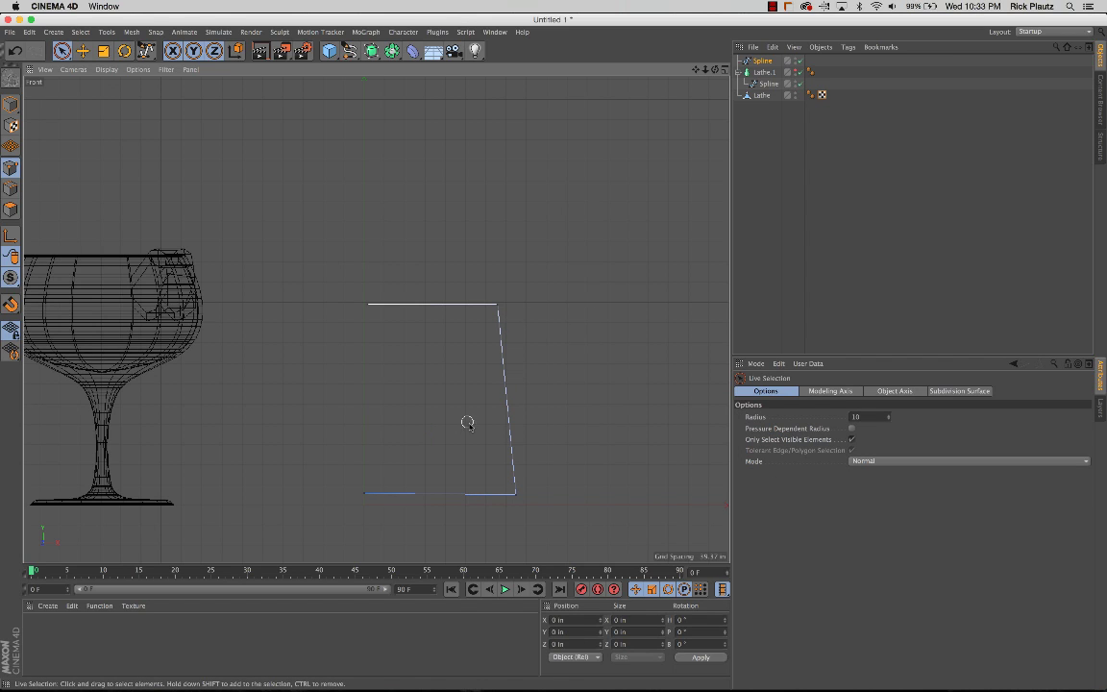
Draw a second open four-point Bezier spline inside the first one as the handle's inner profile, with straight segments
left_click(346, 50)
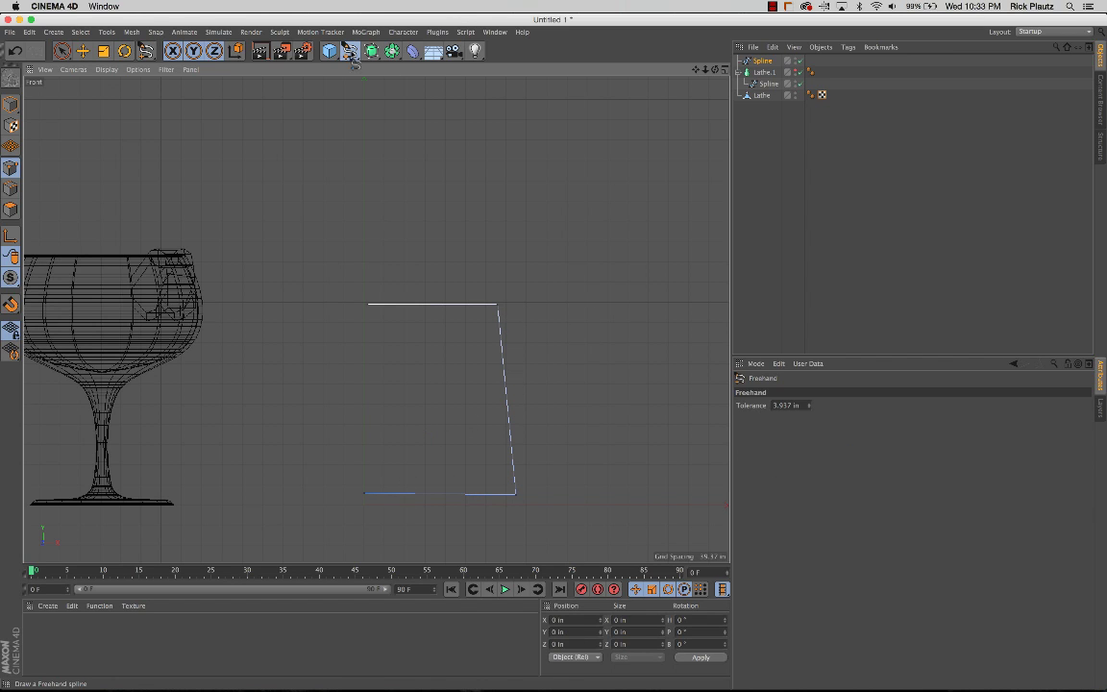
left_click(376, 319)
left_click(459, 346)
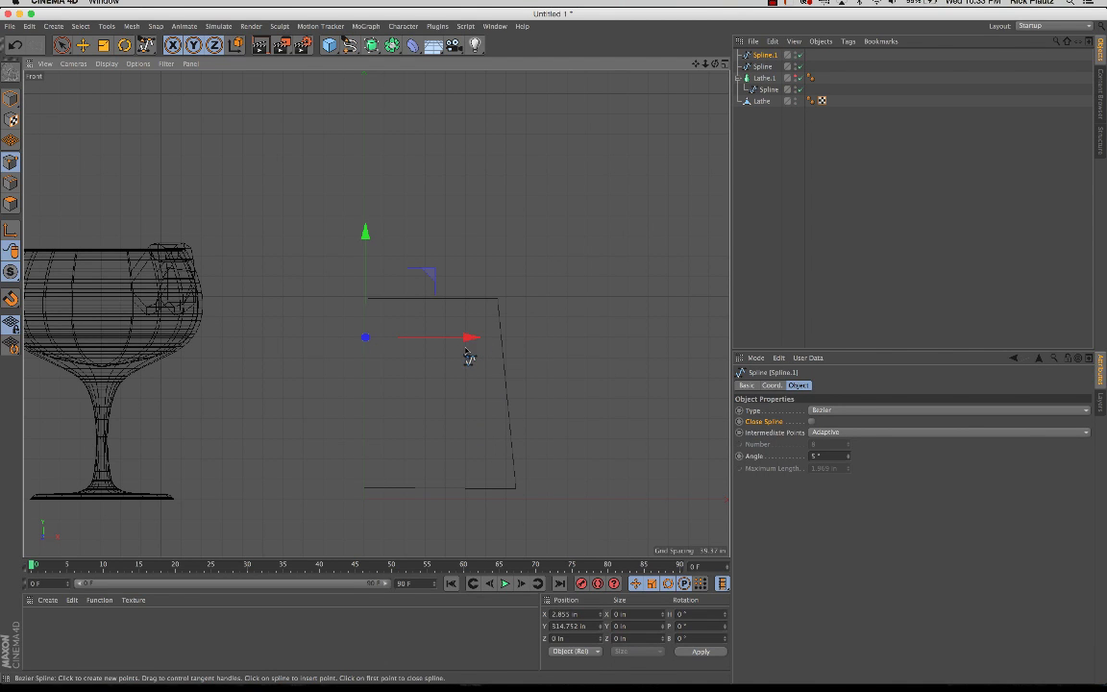
left_click(465, 347)
left_click(465, 461)
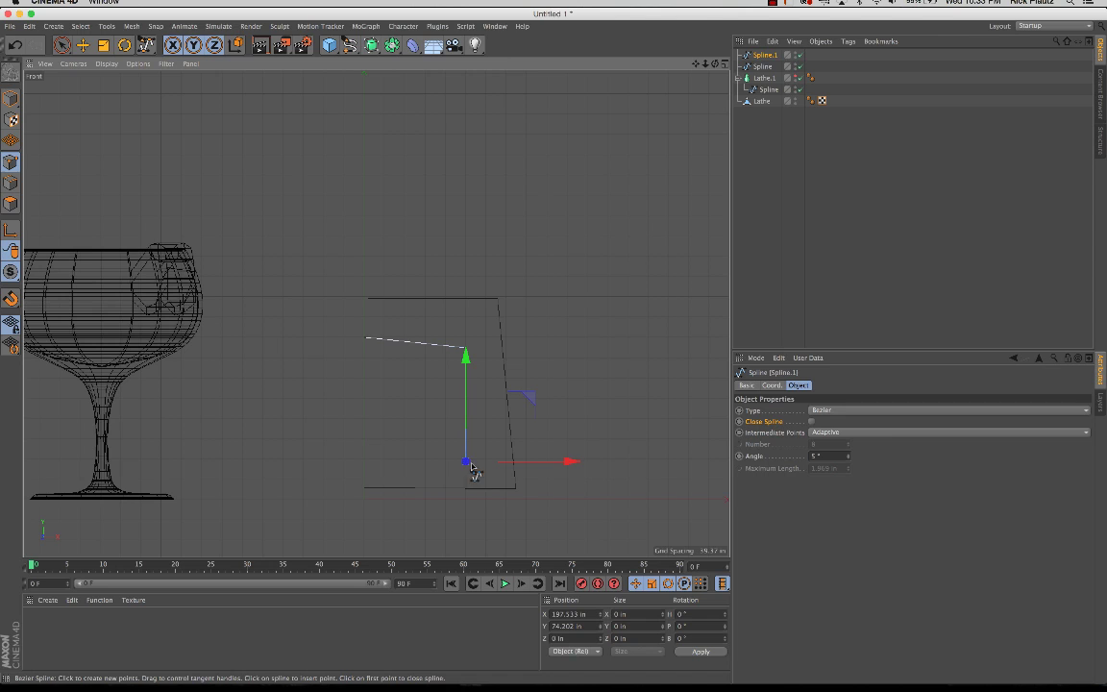
left_click(366, 464)
key("space")
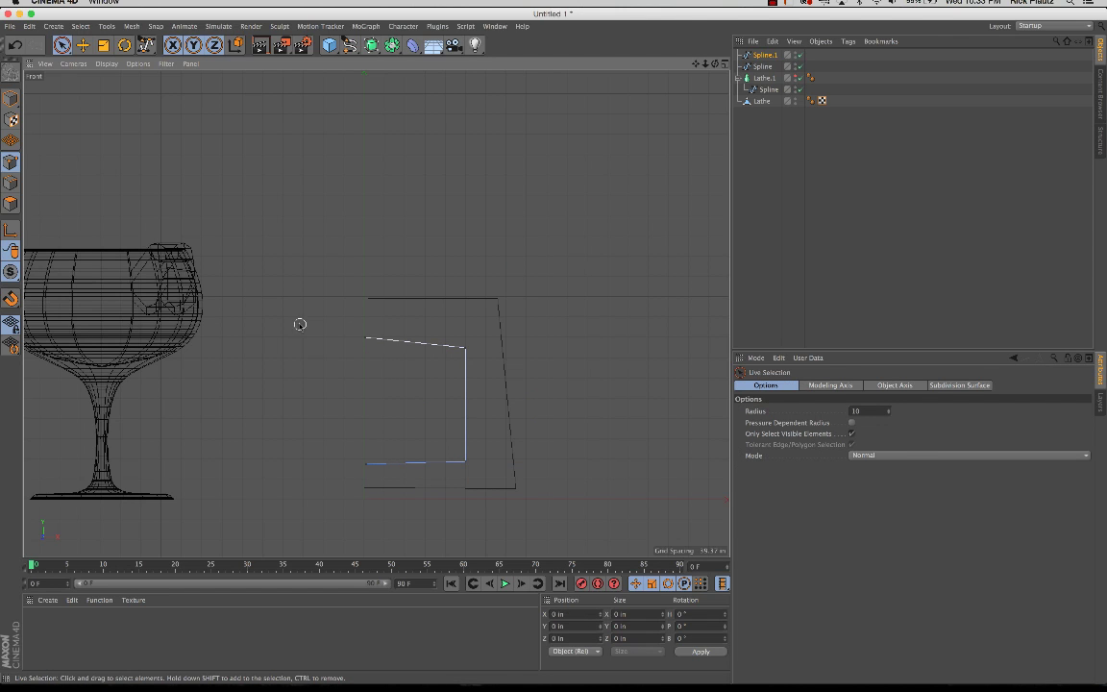
Move the inner profile's upper outer corner to about X 207.6, Y 317 in and its lower outer corner to about X 207.6 in
middle_click_drag(456, 278, 440, 247, "alt")
left_click(459, 322)
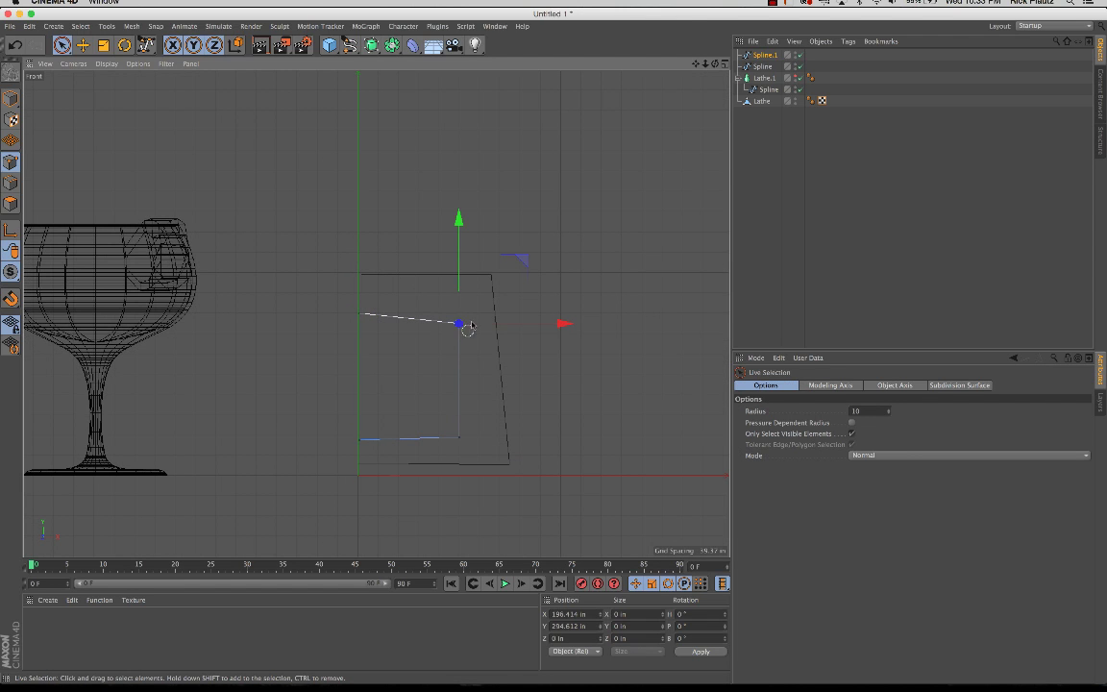
left_click_drag(459, 288, 459, 272)
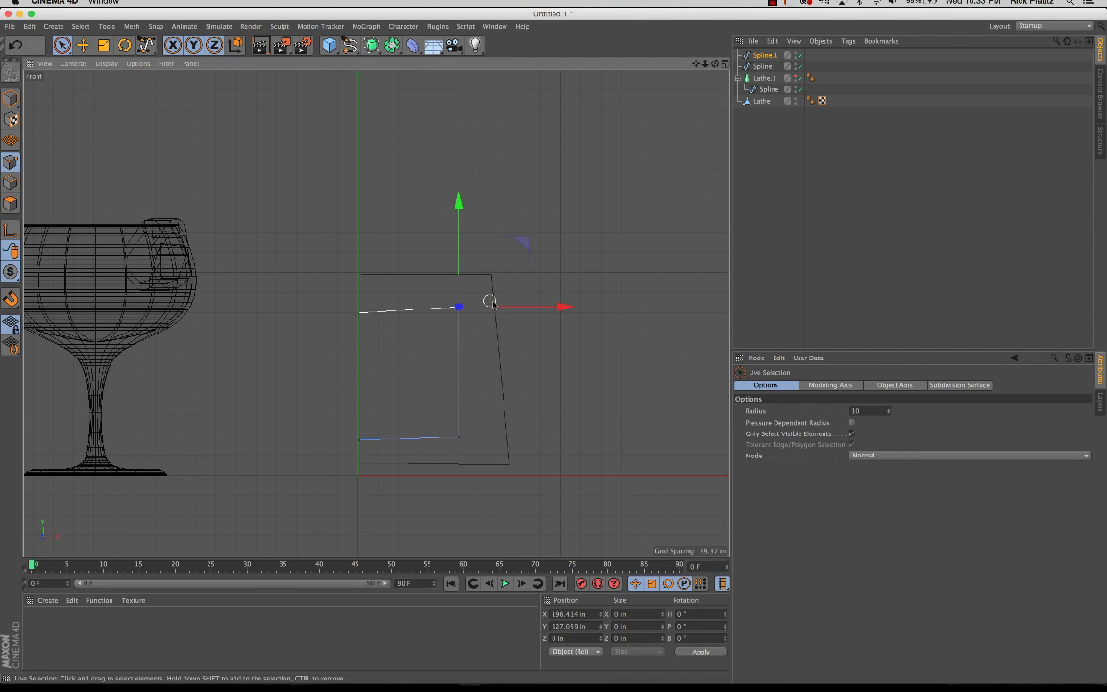
left_click_drag(498, 308, 505, 312)
left_click_drag(466, 274, 466, 281)
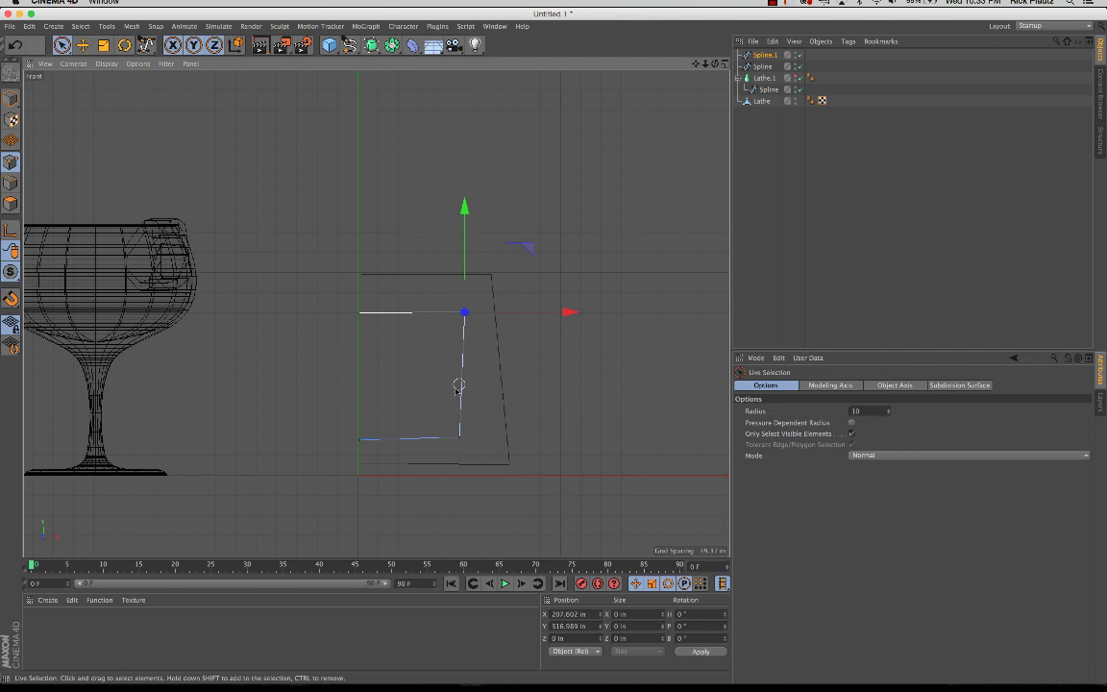
left_click(466, 442)
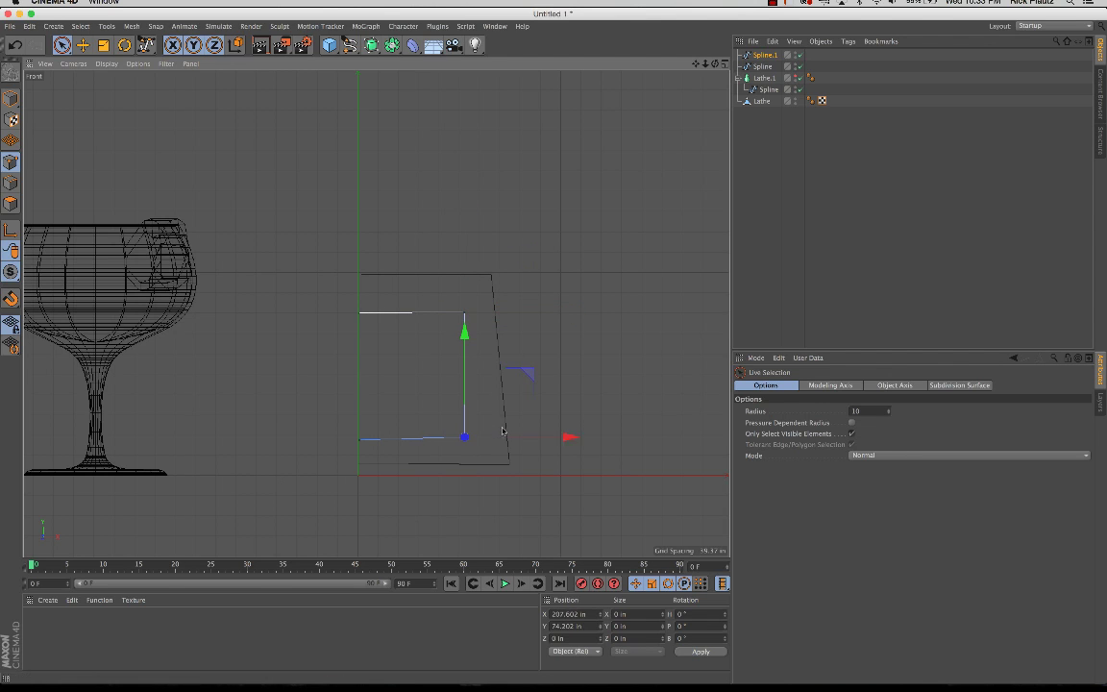
left_click(570, 411)
Select Spline and Spline.1 together and merge them with Connect Objects + Delete
left_click(766, 55)
left_click(766, 77)
left_click(764, 66)
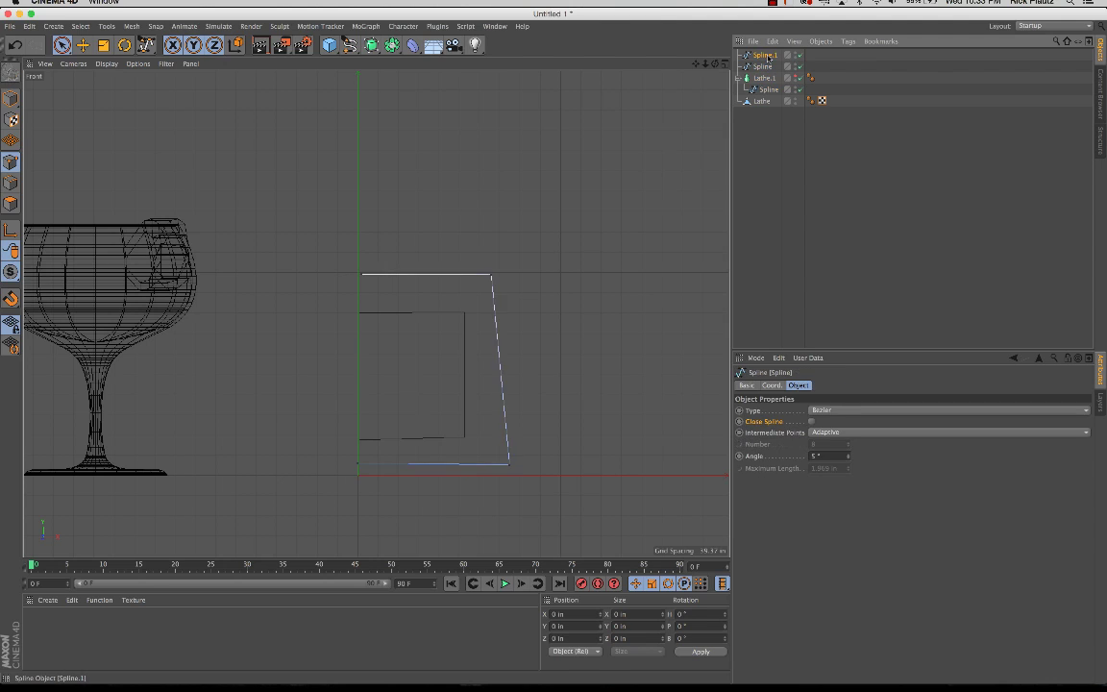
left_click(763, 54)
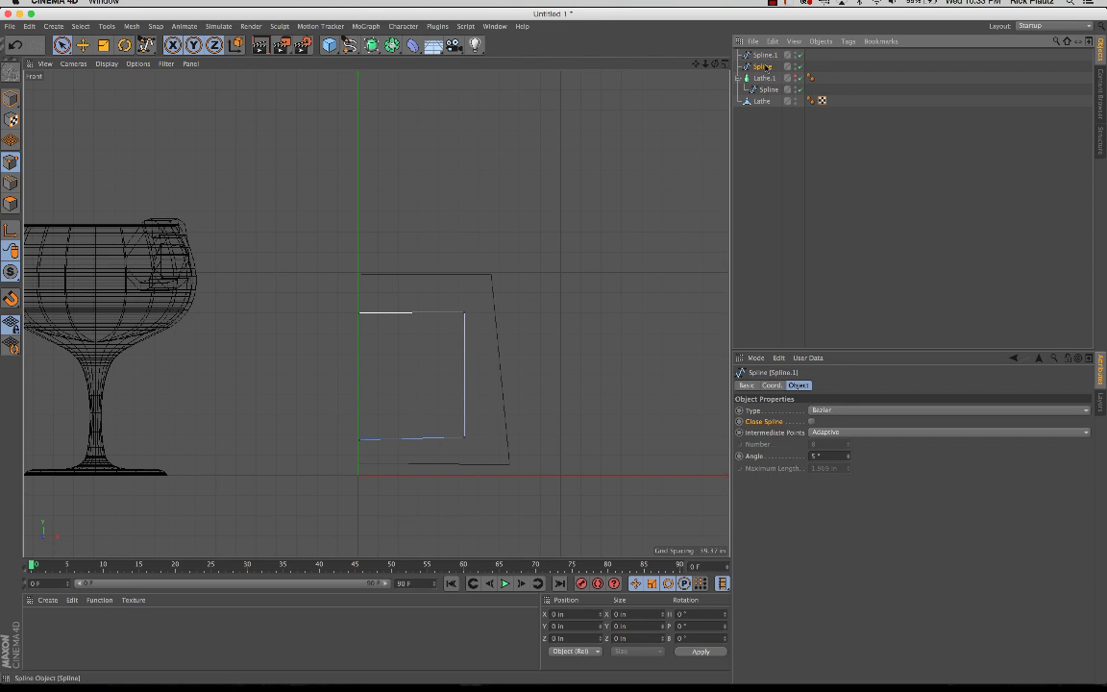
left_click(765, 66)
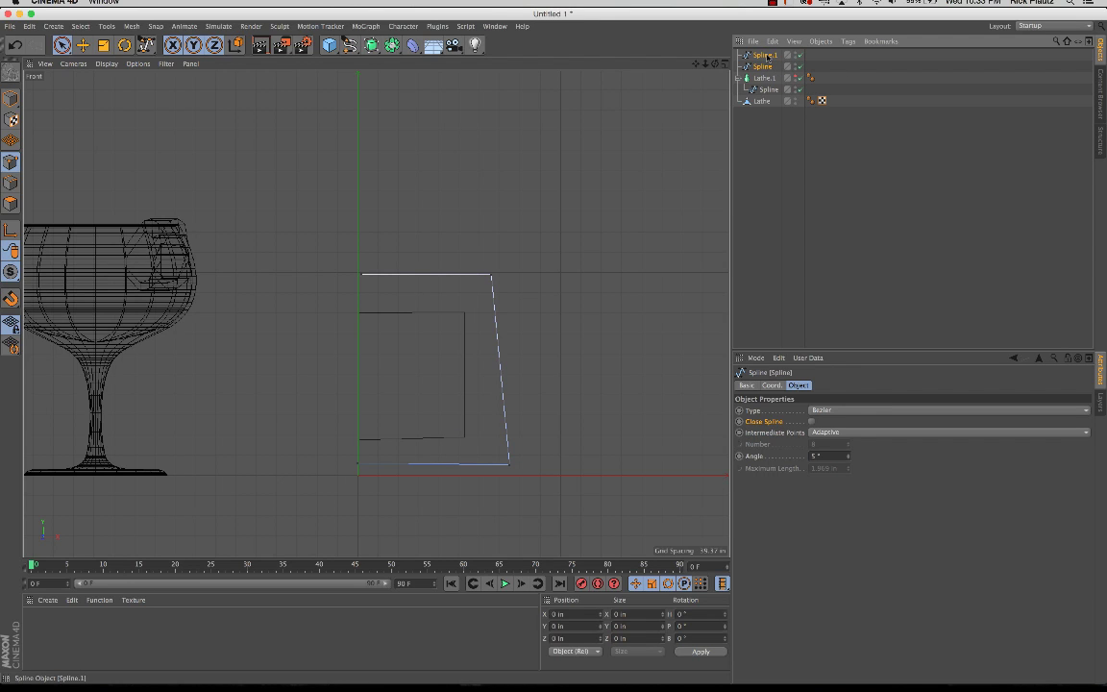
left_click(766, 55, "shift")
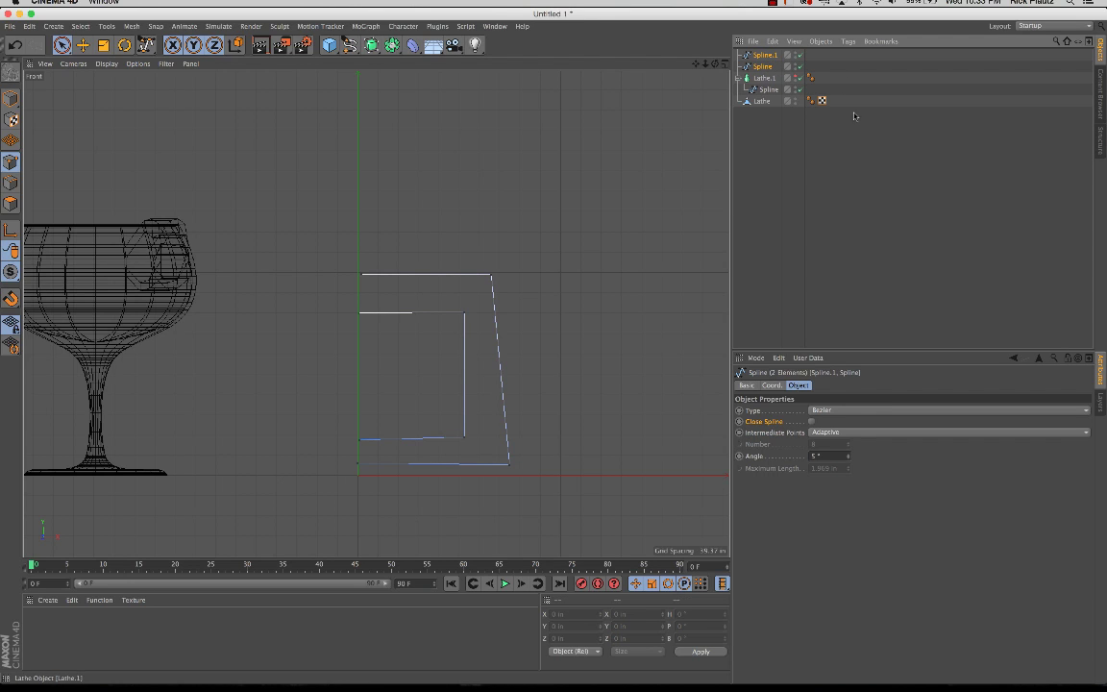
right_click(759, 67)
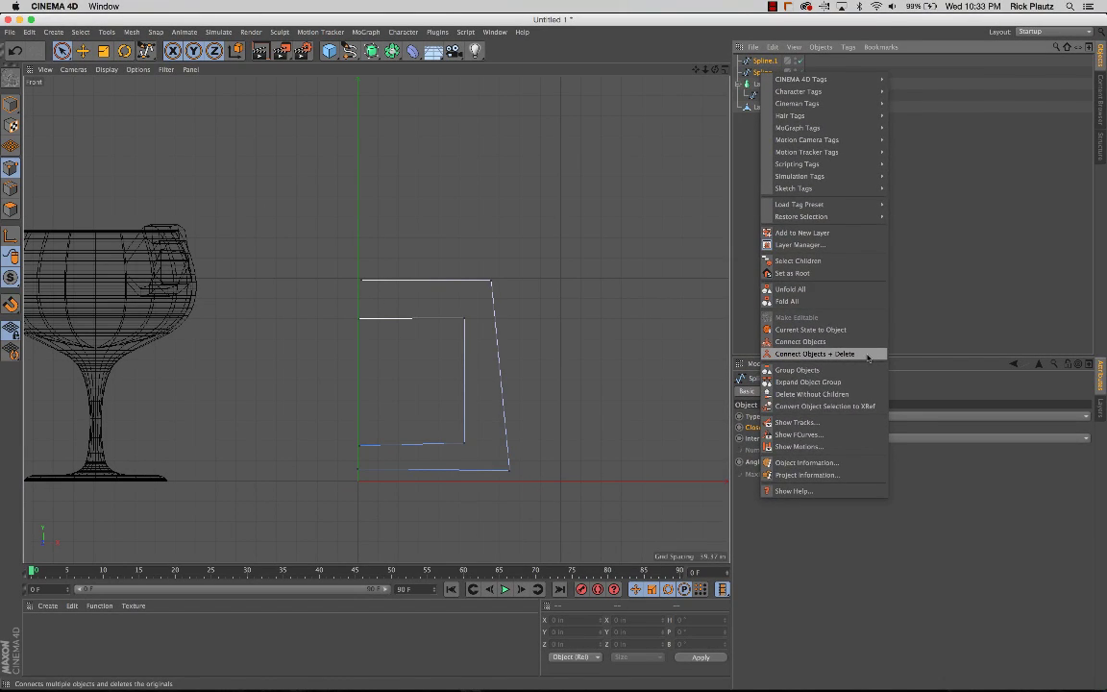
left_click(867, 355)
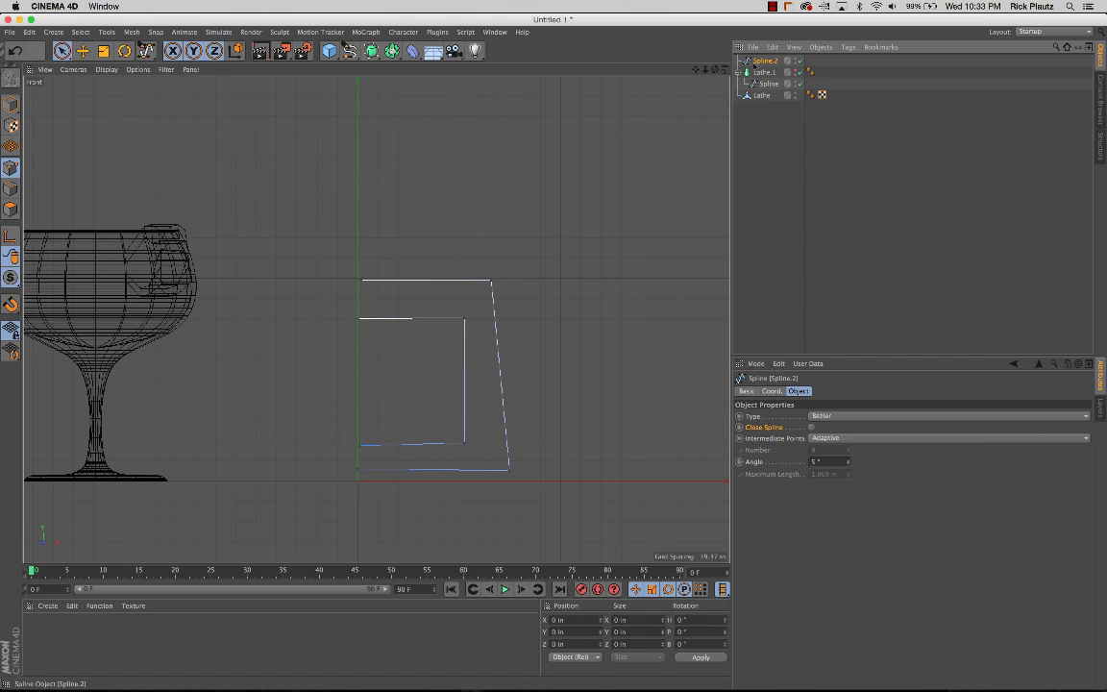
left_click(11, 104)
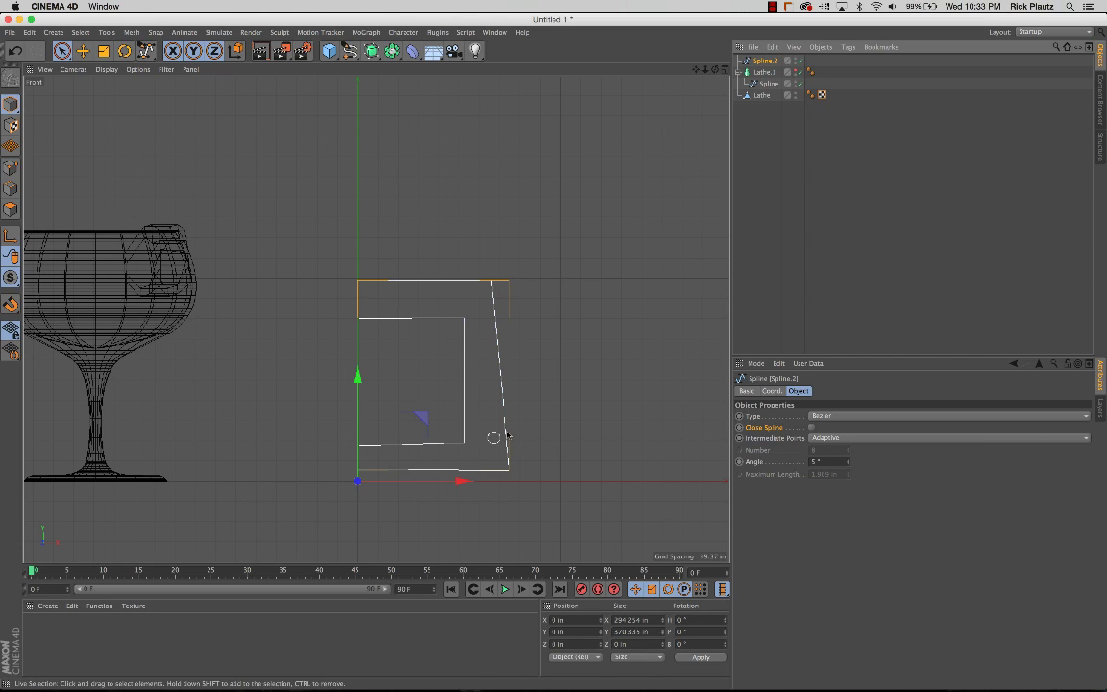
mouse_move(385, 486)
left_mouse_down()
mouse_move(324, 489)
mouse_move(400, 489)
mouse_move(365, 488)
left_mouse_up()
key("super+z")
key("super+z")
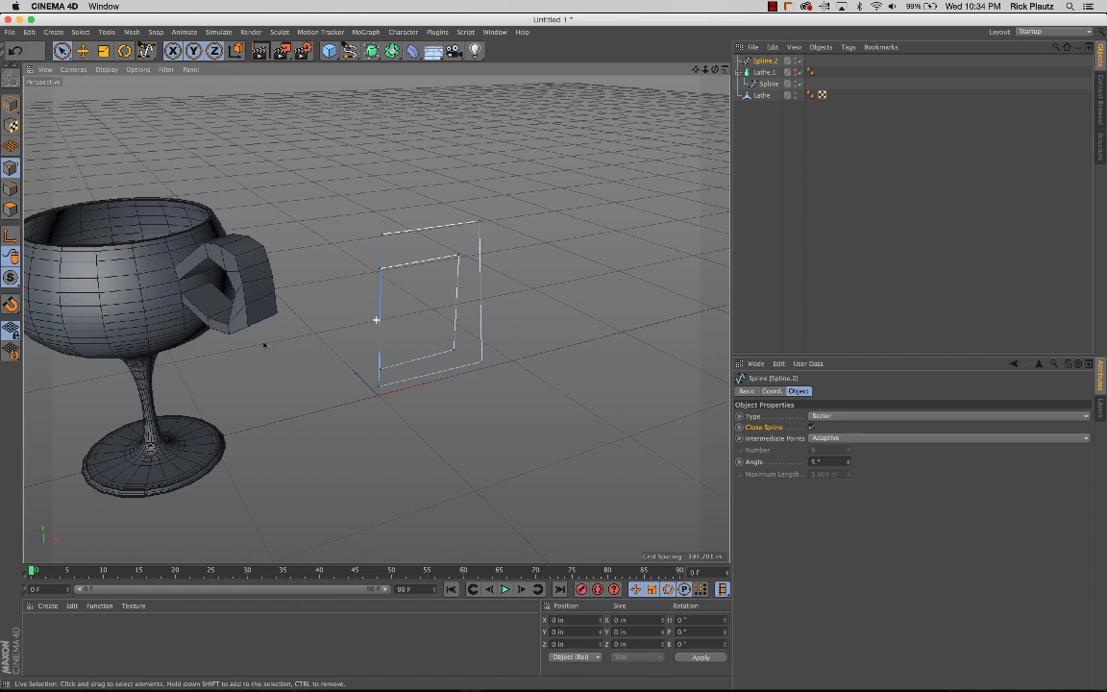
Shift the inner profile's two points nearest the glass slightly along X, separating them from the outer profile's edge
right_click_drag(419, 316, 497, 310, "alt")
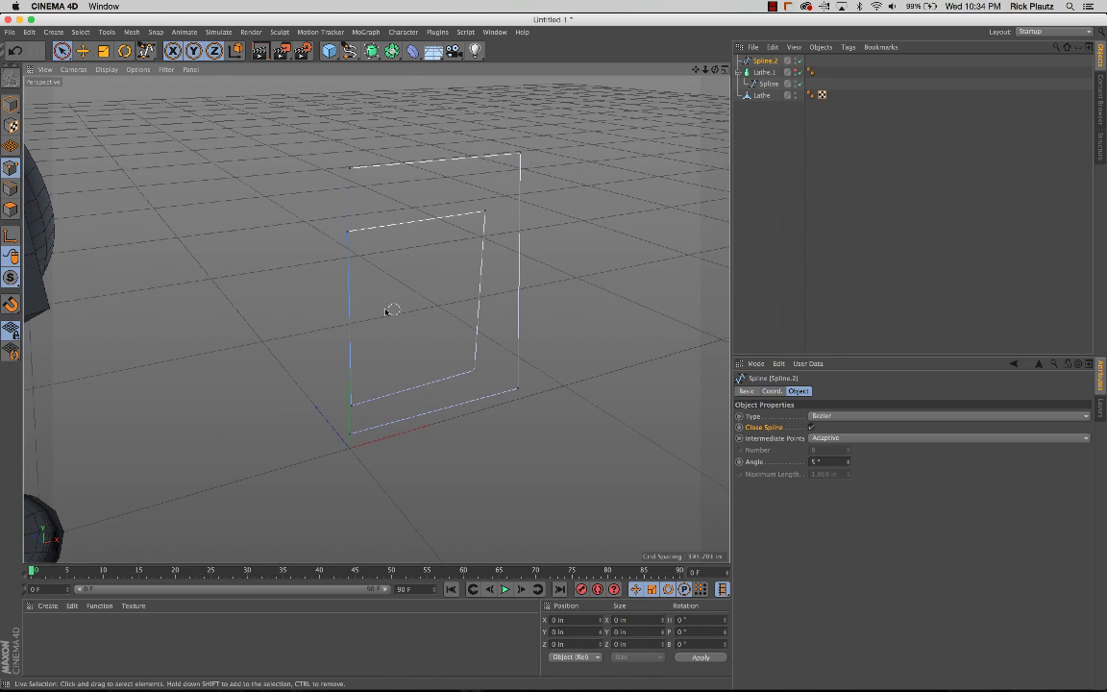
mouse_move(388, 312)
left_mouse_down("alt")
mouse_move(324, 314)
mouse_move(381, 305)
left_mouse_up("alt")
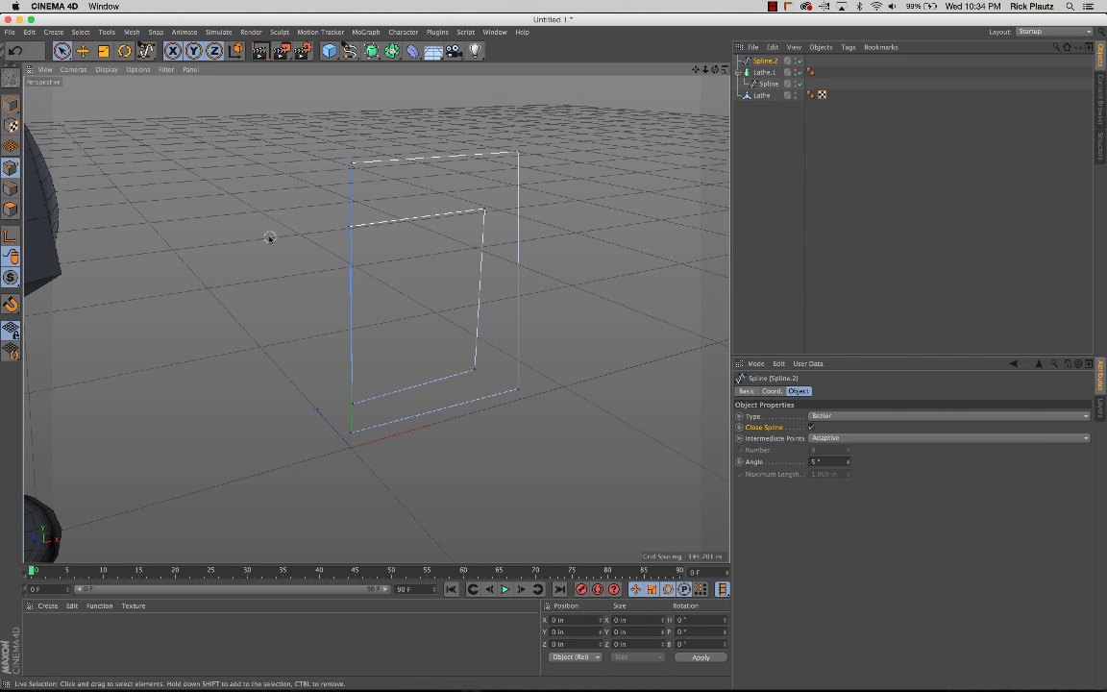
left_click(332, 229)
left_click(353, 402)
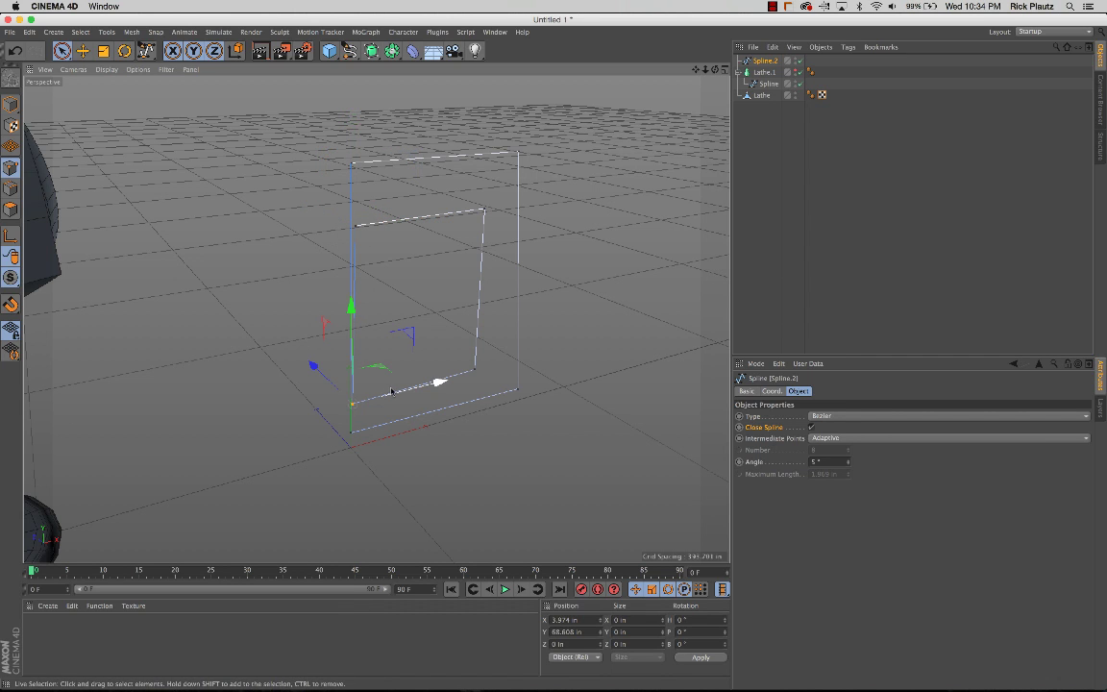
left_click_drag(391, 391, 397, 391)
left_click_drag(338, 342, 271, 298, "alt")
left_click(376, 282)
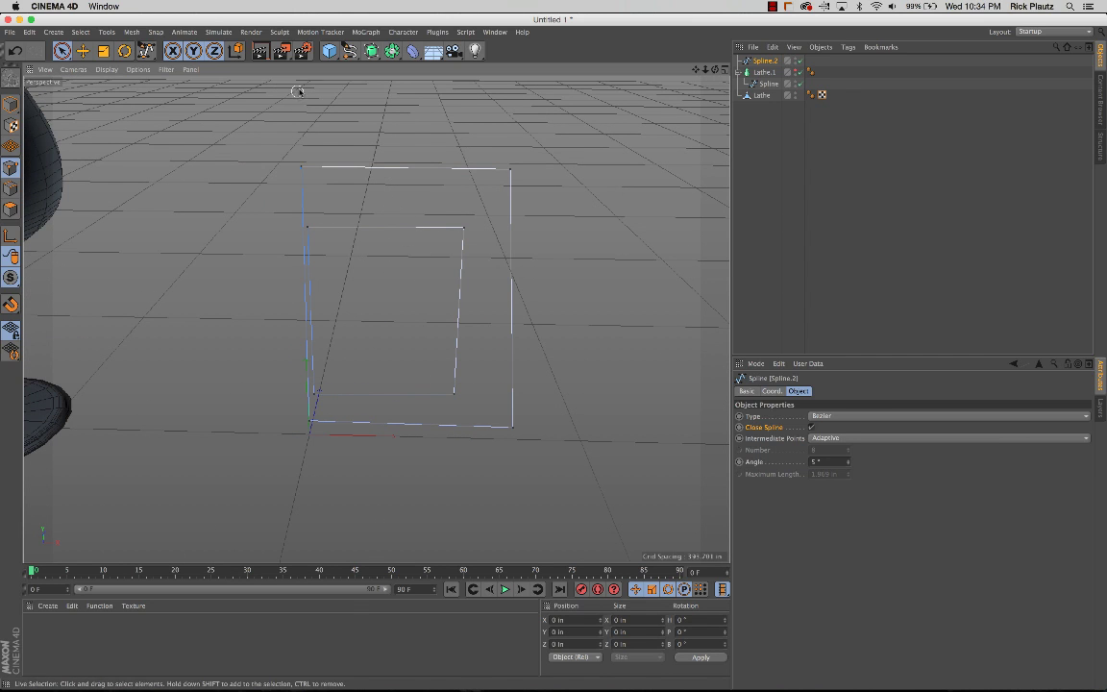
Nest the connected spline in an Extrude generator and set its Z movement to about 110.9 in
left_click_drag(371, 50, 505, 70)
left_click_drag(764, 75, 766, 61)
left_click_drag(493, 317, 312, 340, "alt")
left_click_drag(425, 362, 467, 326, "alt")
left_click(766, 61)
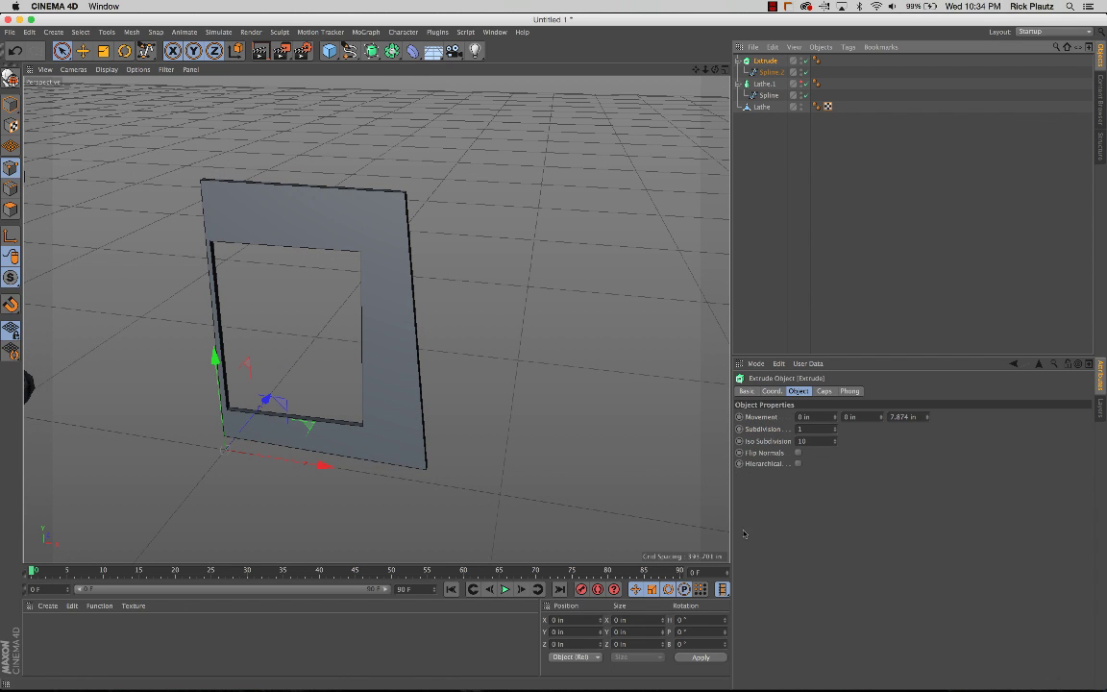
left_click_drag(927, 420, 980, 408)
left_click_drag(439, 400, 499, 398, "alt")
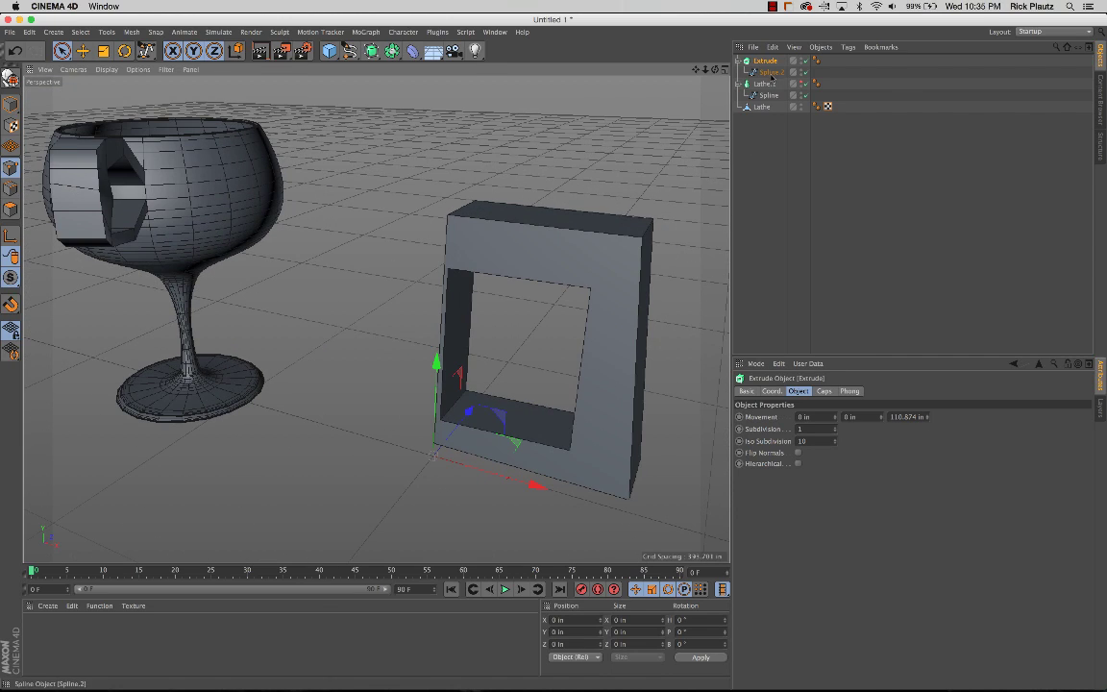
Scale the extruded spline down in model mode to about 183 by 230 in, and widen it to about 242 in
left_click(770, 72)
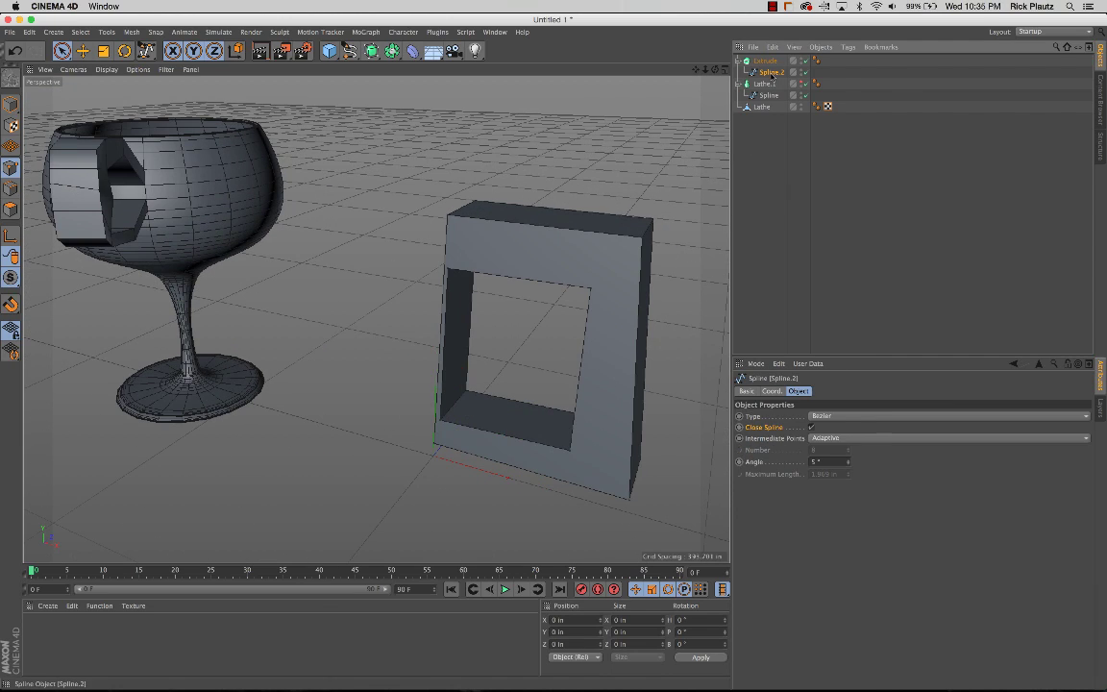
left_click(11, 104)
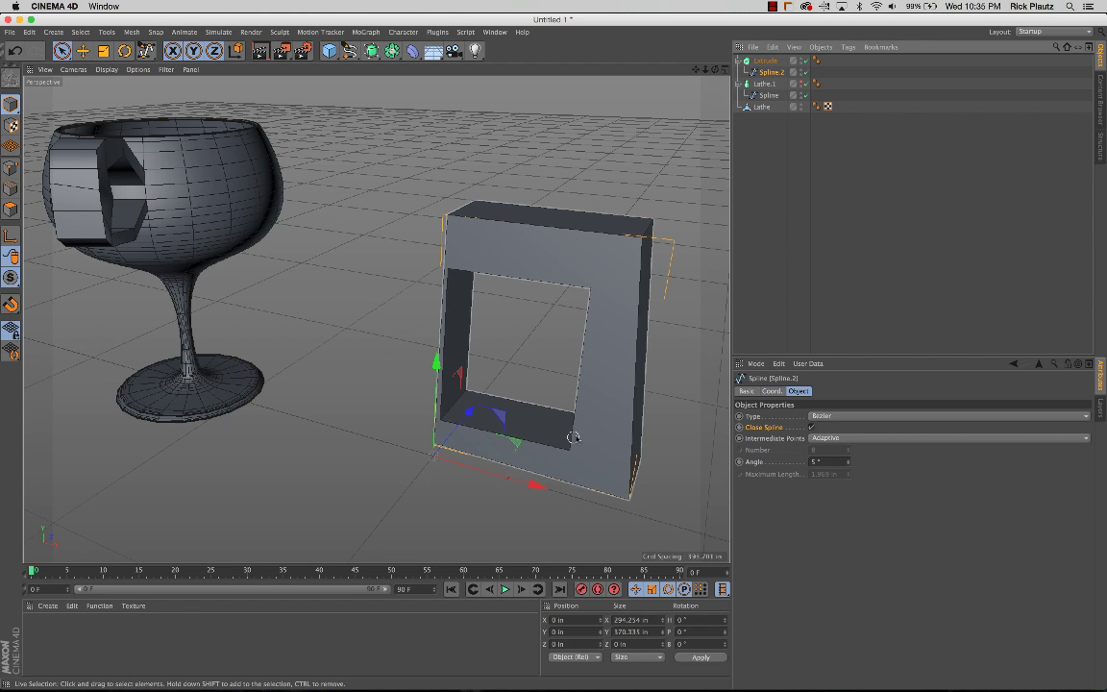
key("t")
left_click_drag(497, 330, 410, 354)
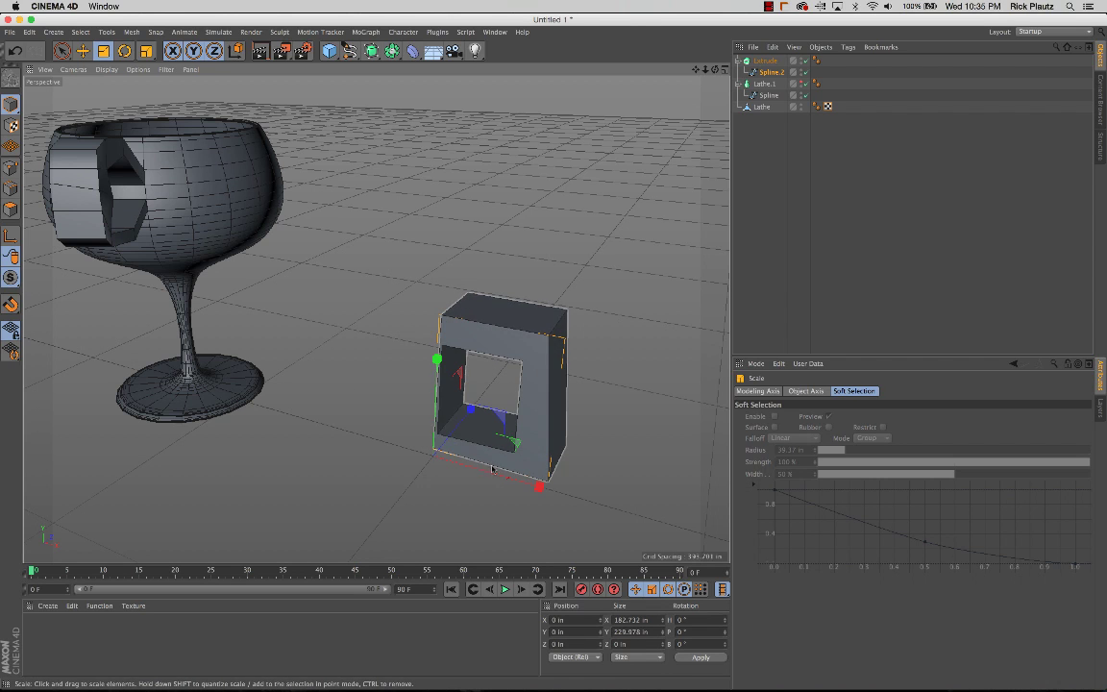
left_click_drag(539, 486, 567, 496)
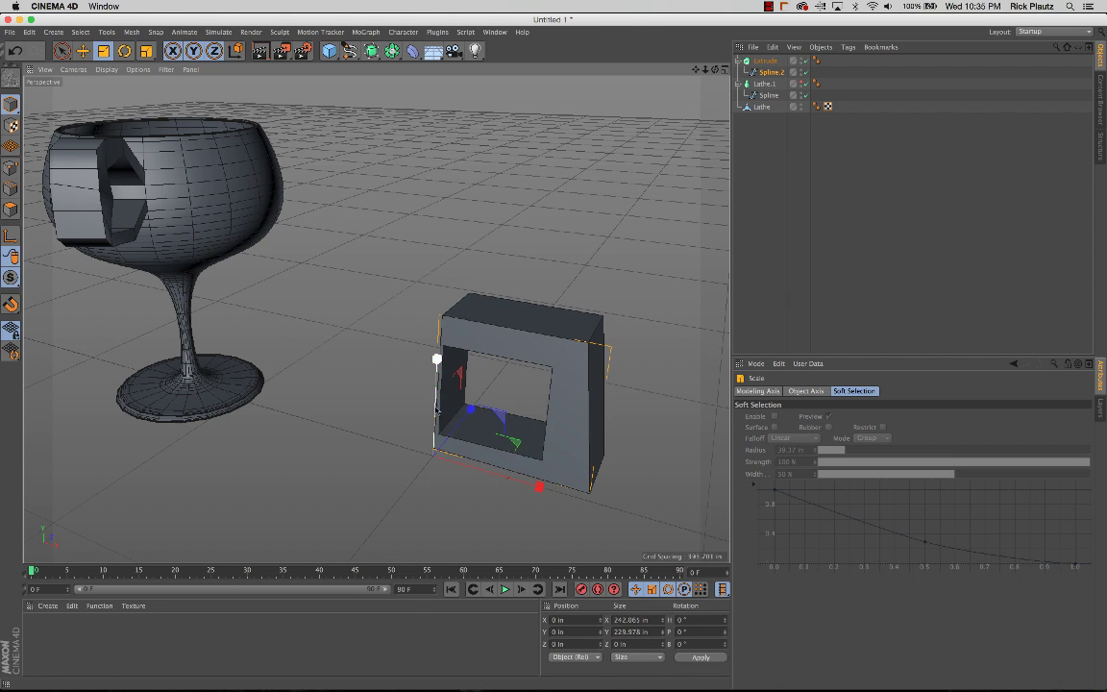
Undo a trial scaling of the spline's height, and rescale the spline to about 197 in wide and 217 in tall
left_click_drag(436, 359, 438, 415)
key("super+z")
key("super+z")
key("super+z")
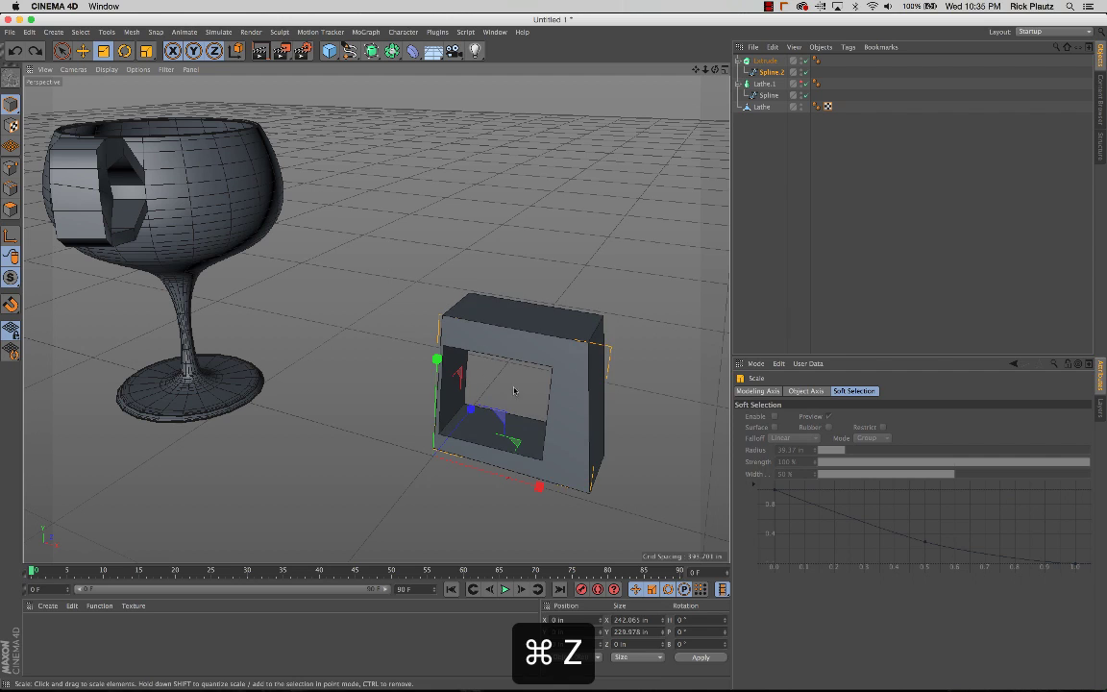
key("super+z")
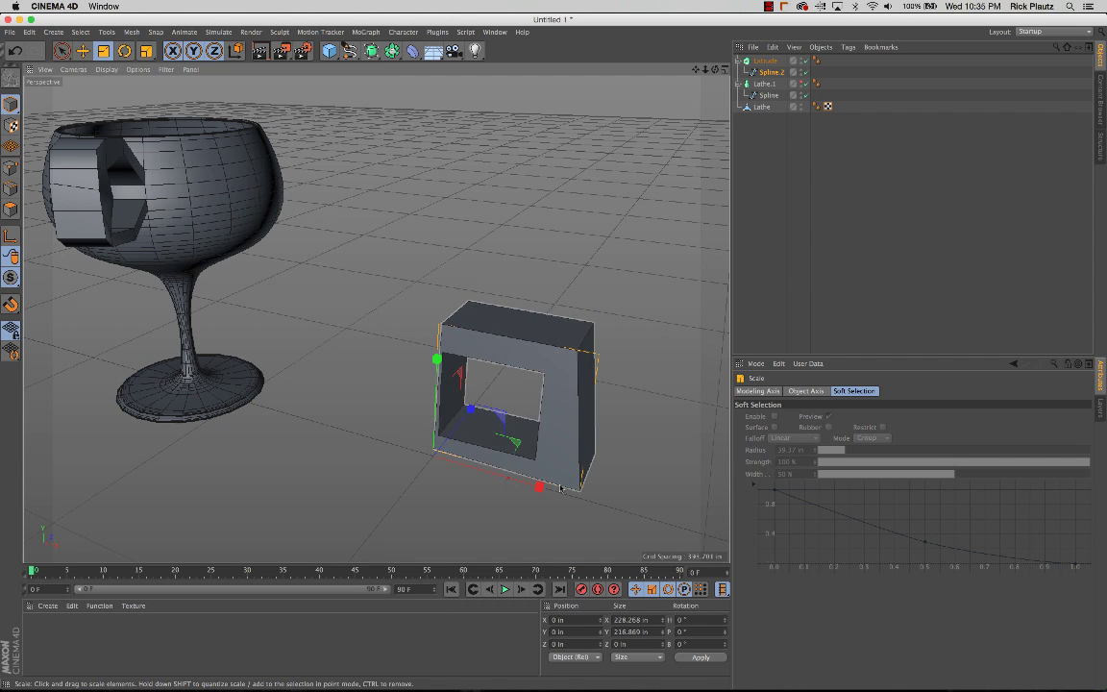
left_click_drag(539, 487, 522, 483)
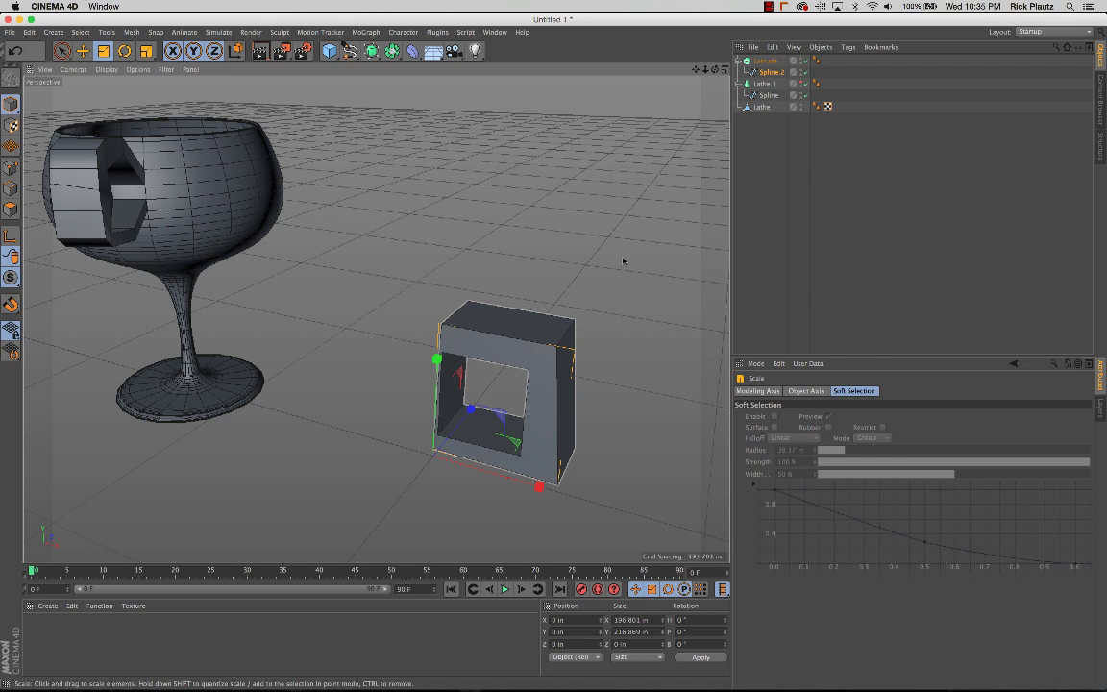
Move the spline against the glass bowl to about X -393.5, Y 252, Z -48 in so the extrusion forms a handle
mouse_move(473, 255)
left_mouse_down("alt")
mouse_move(551, 242)
mouse_move(461, 238)
left_mouse_up("alt")
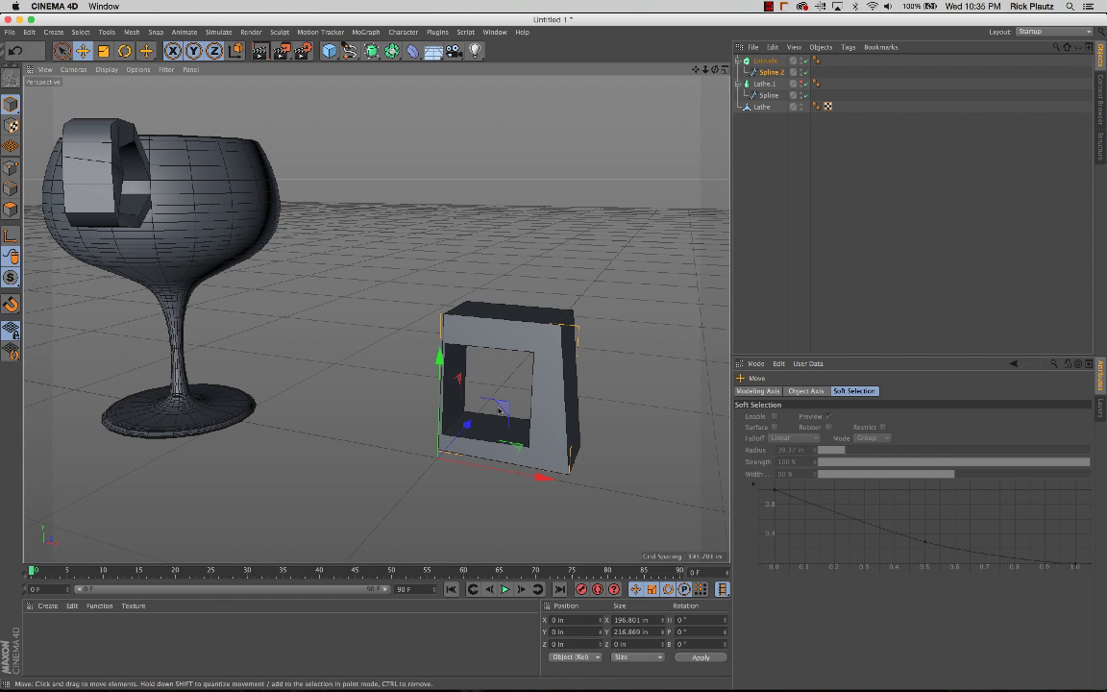
key("e")
left_click_drag(495, 396, 171, 279)
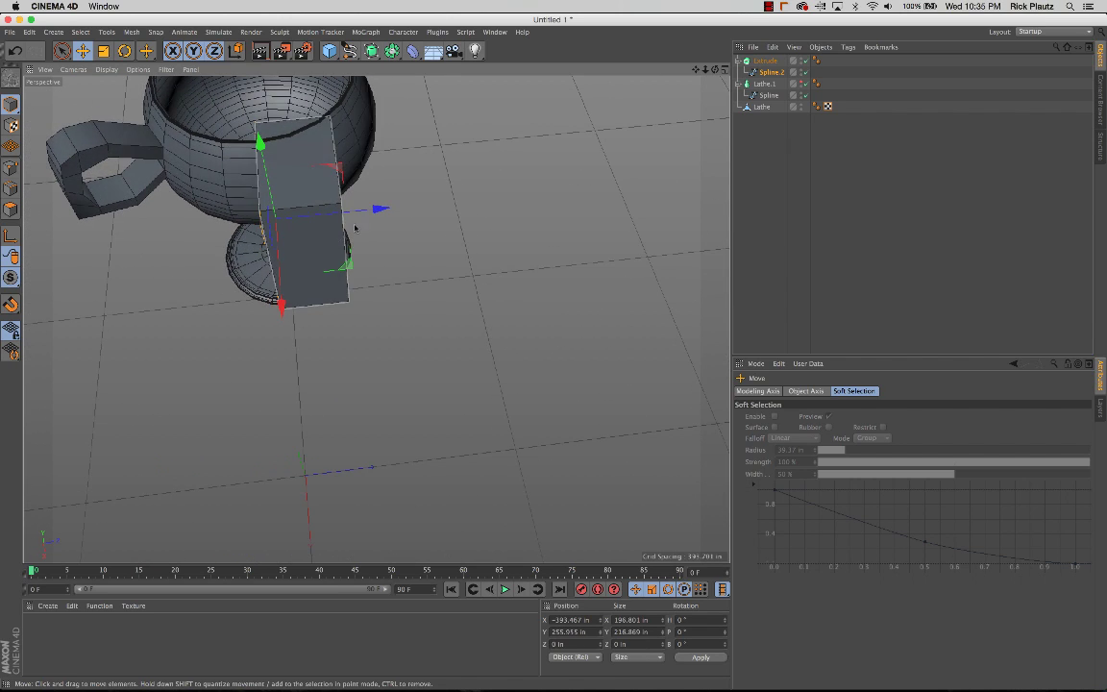
left_click_drag(364, 212, 334, 211)
left_click_drag(296, 200, 413, 165, "alt")
left_click_drag(165, 269, 596, 326)
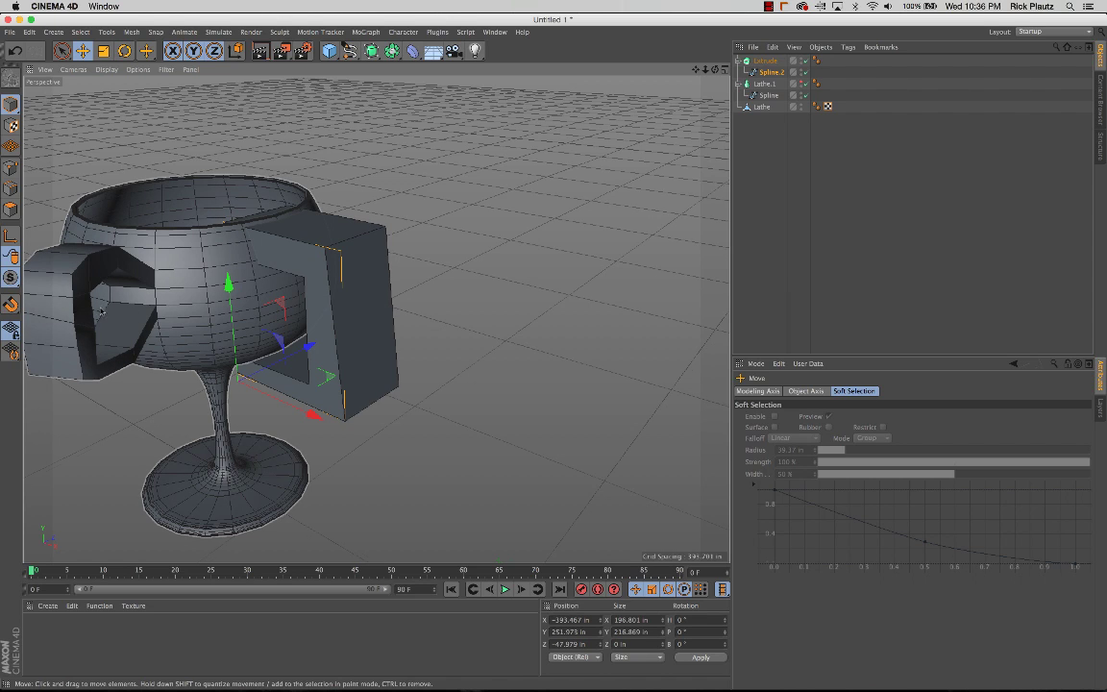
middle_click_drag(101, 311, 146, 307, "alt")
left_click_drag(146, 306, 423, 331, "alt")
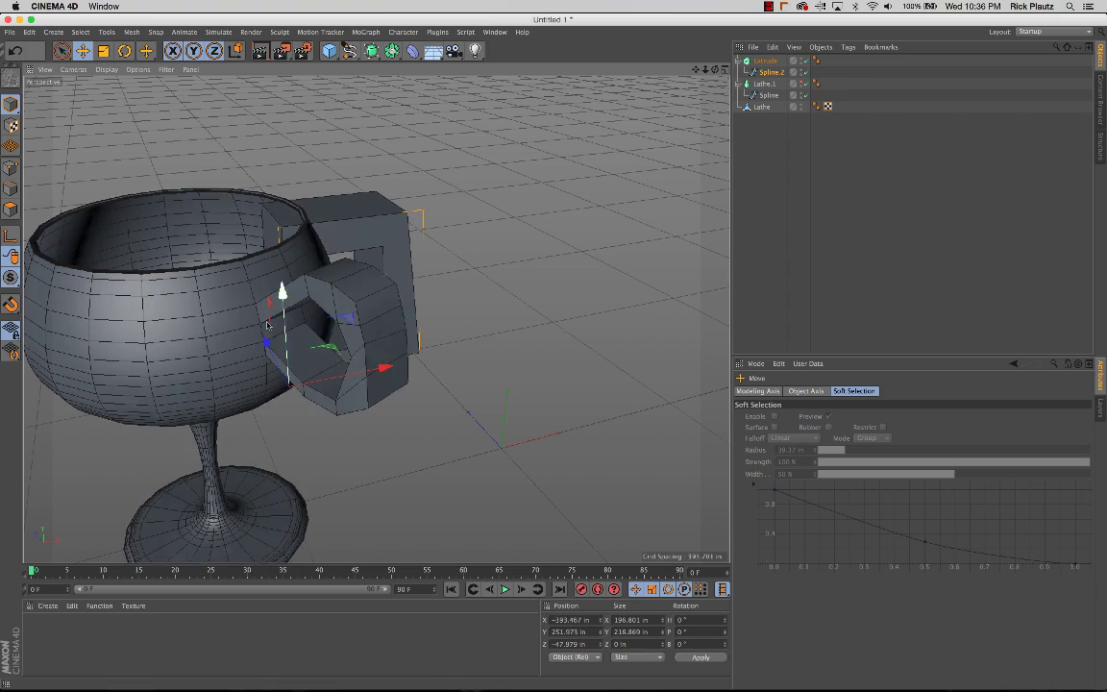
left_click_drag(278, 317, 369, 242, "alt")
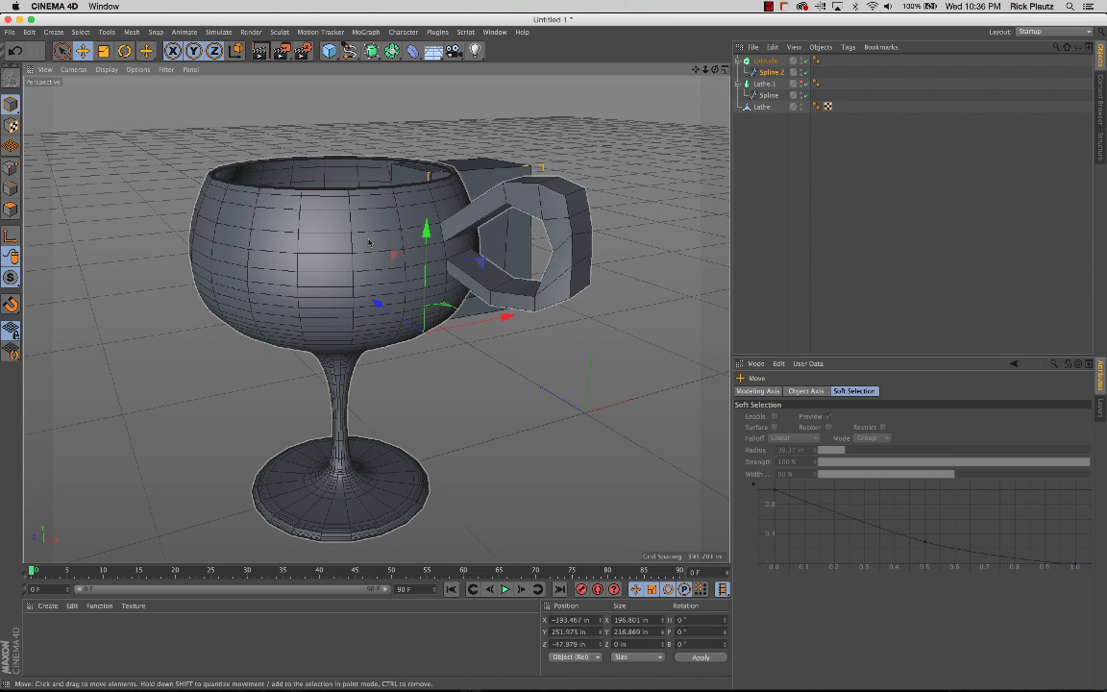